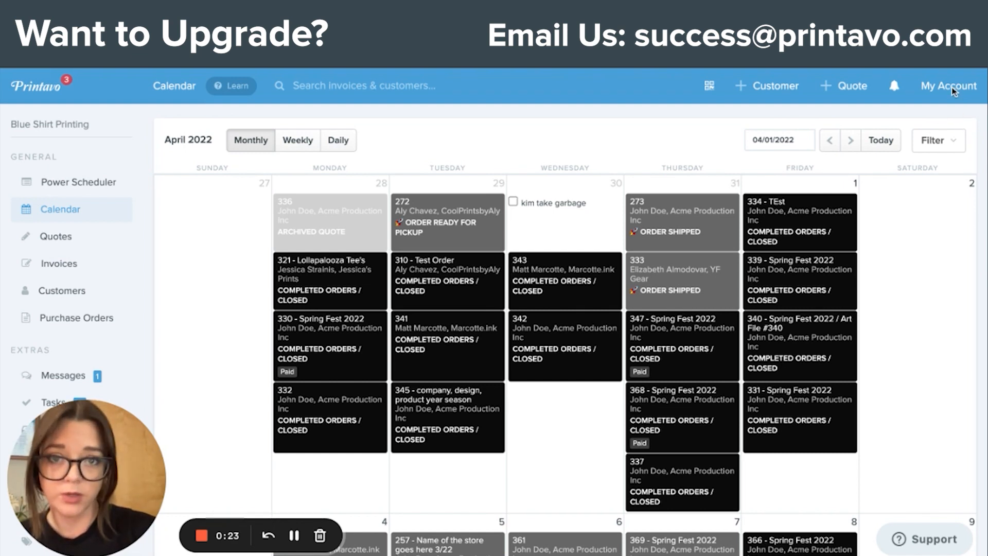
Step: Open the account's billing and subscription page and review which plan features, including Power Scheduler, each tier offers
click(950, 92)
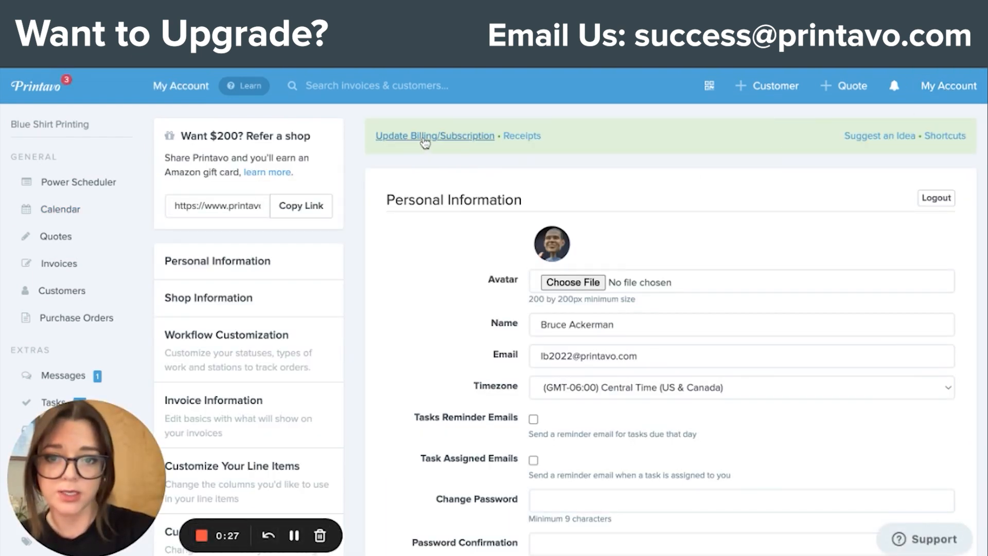
click(425, 138)
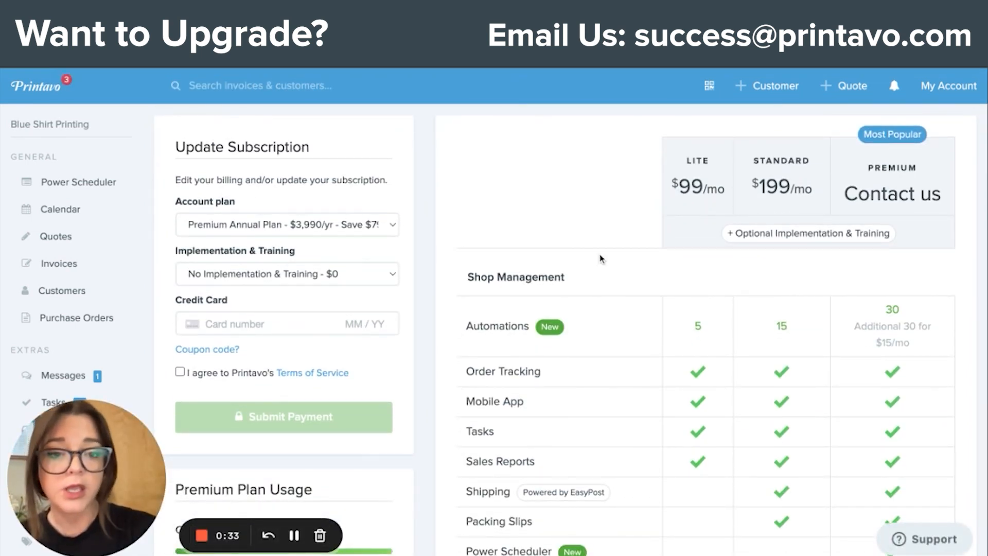
scroll(592, 257, down, 2)
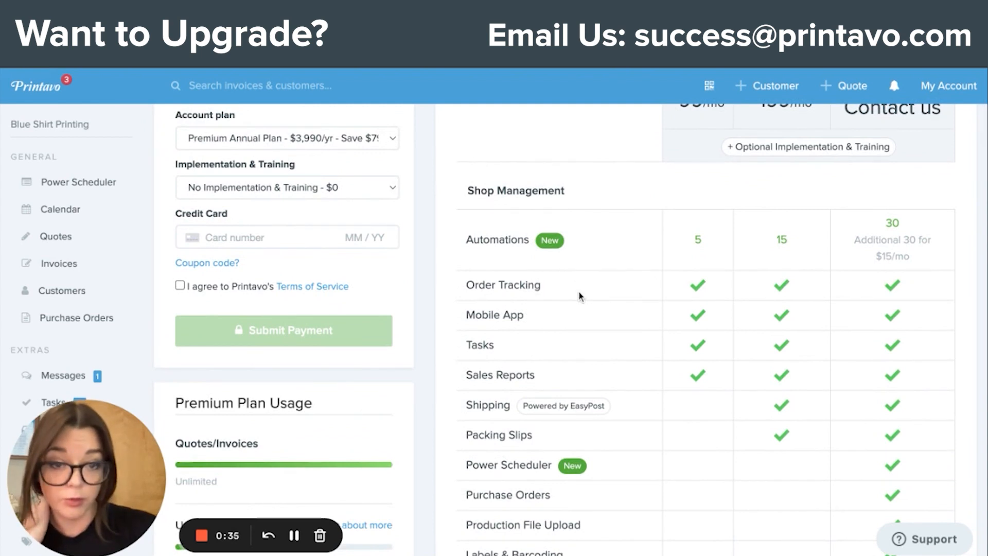
scroll(581, 294, up, 2)
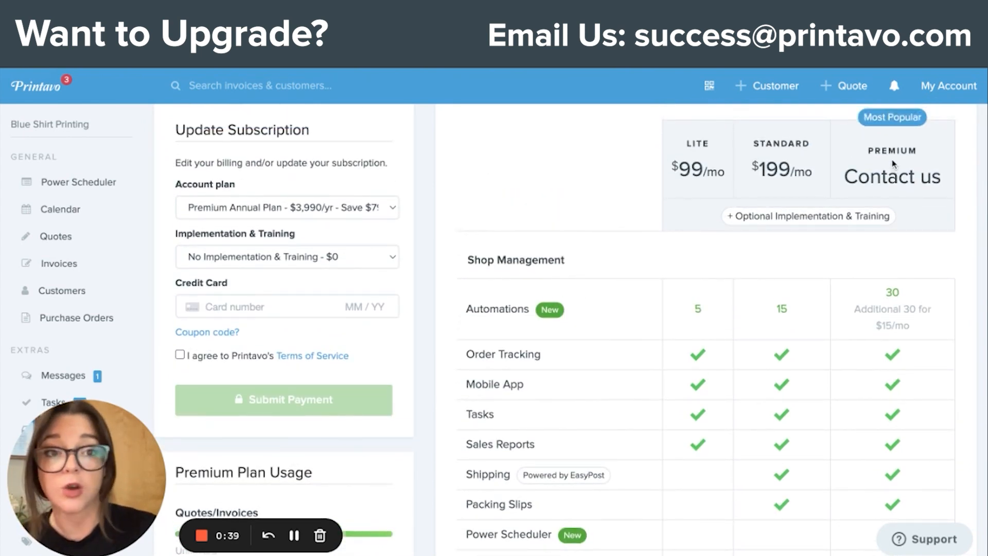
scroll(893, 170, down, 3)
scroll(882, 182, down, 3)
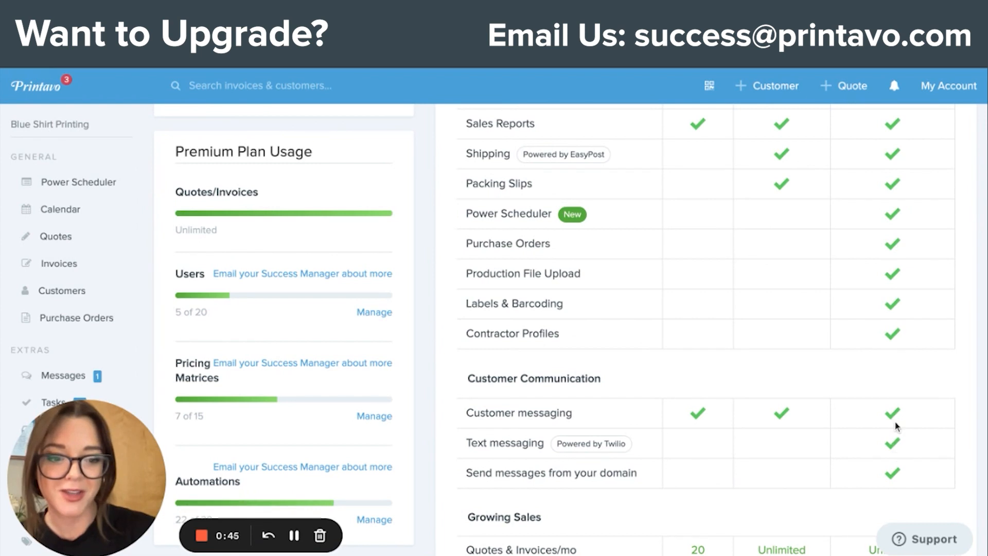
mouse_move(507, 218)
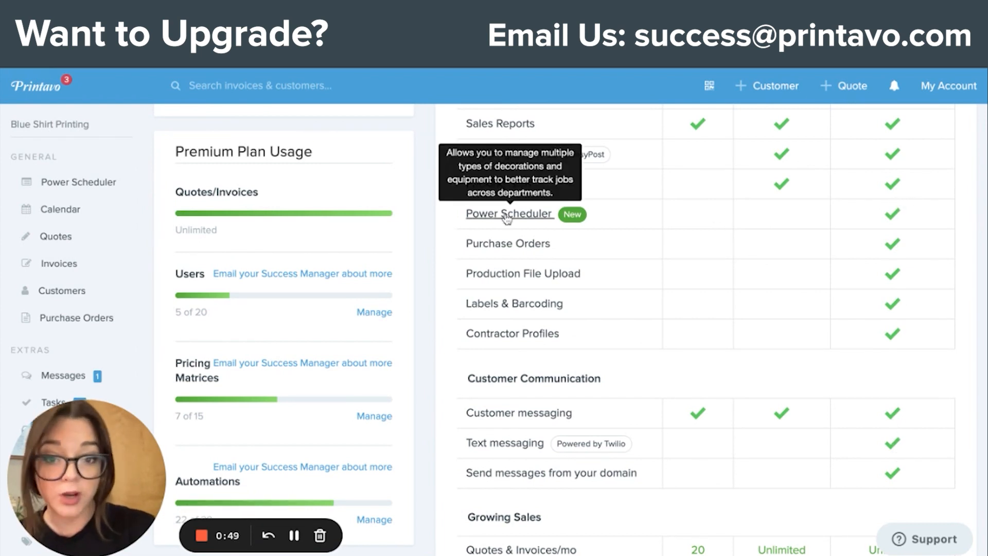
scroll(507, 218, up, 8)
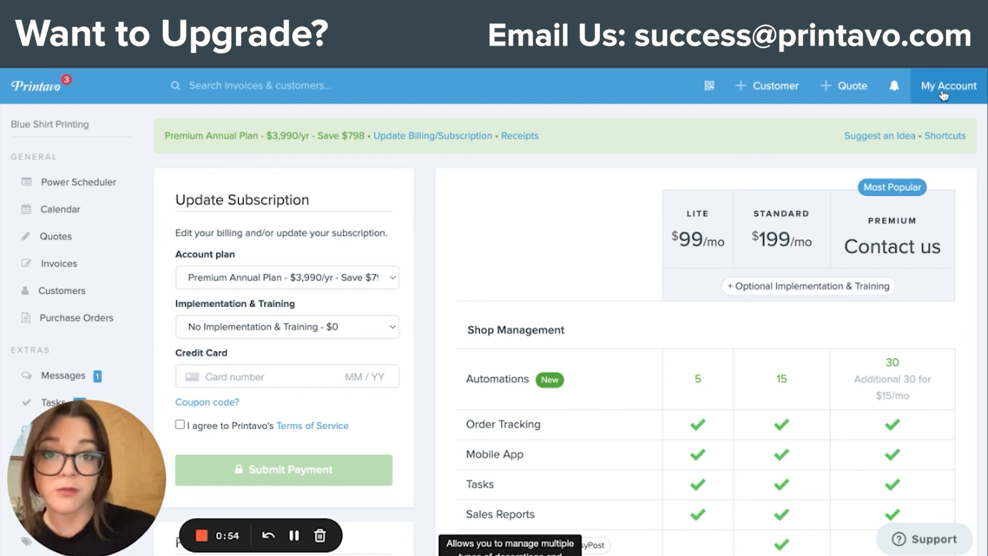
Step: Open Workflow Customization in the account settings and review the Types of Work and Stations in the Power Scheduler setup
click(949, 86)
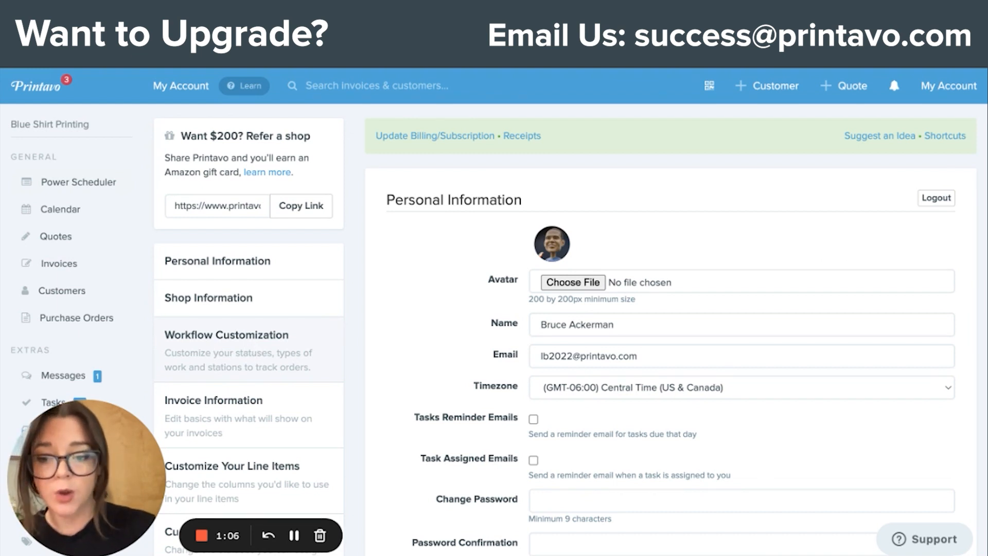
click(249, 349)
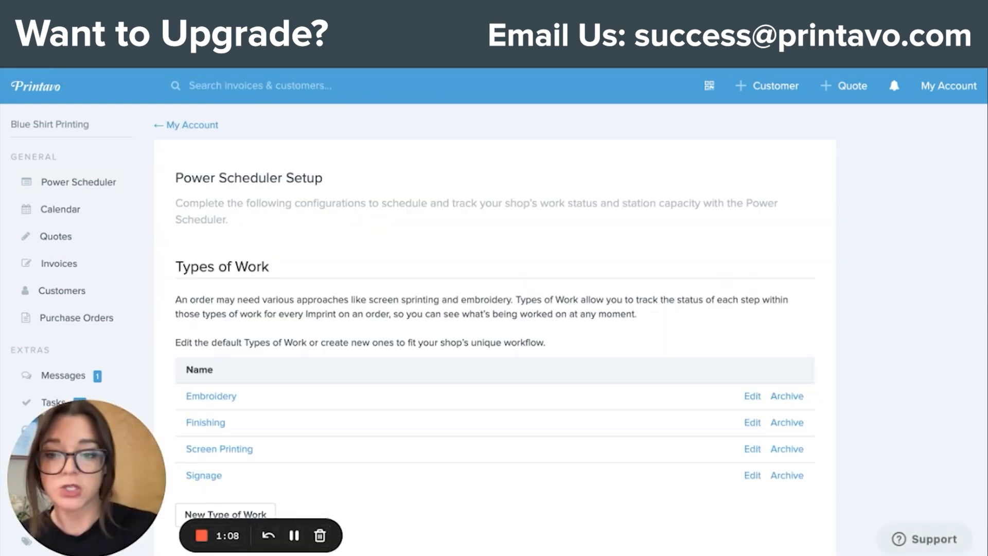
scroll(494, 330, down, 2)
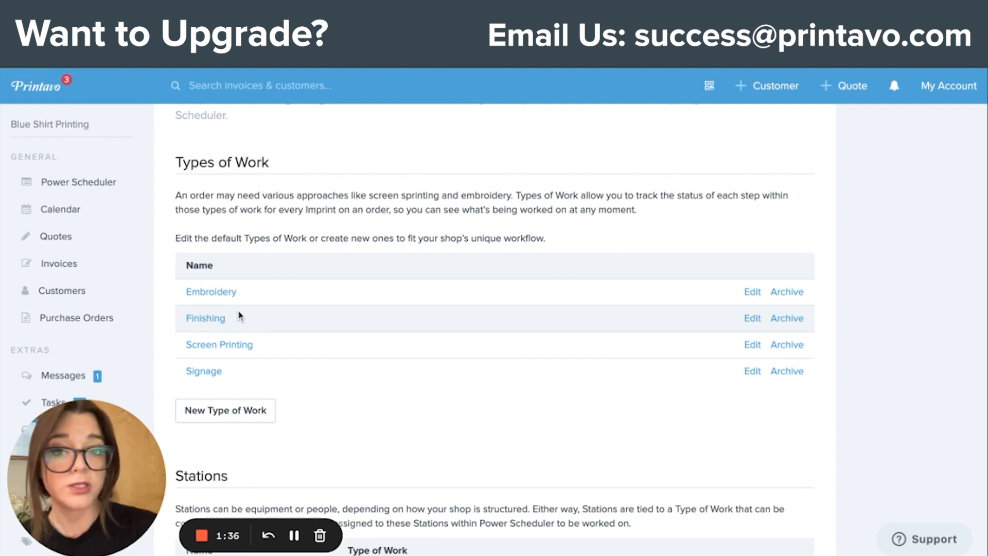
scroll(240, 316, down, 1)
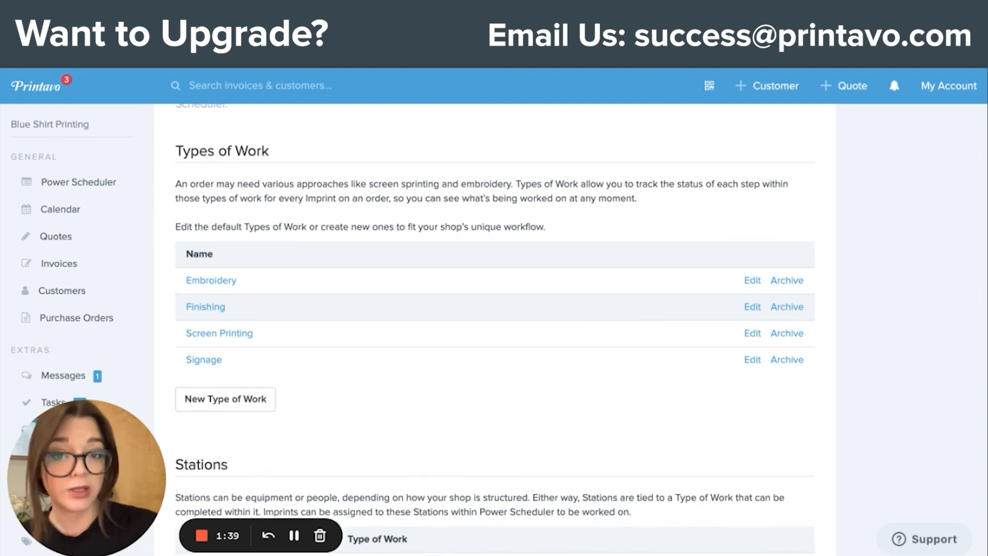
scroll(234, 309, down, 4)
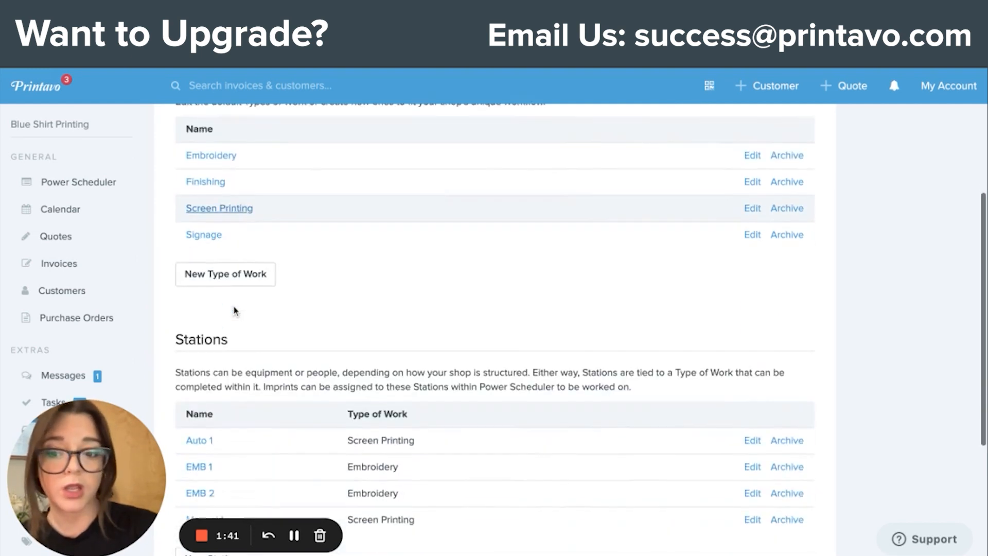
scroll(226, 422, up, 3)
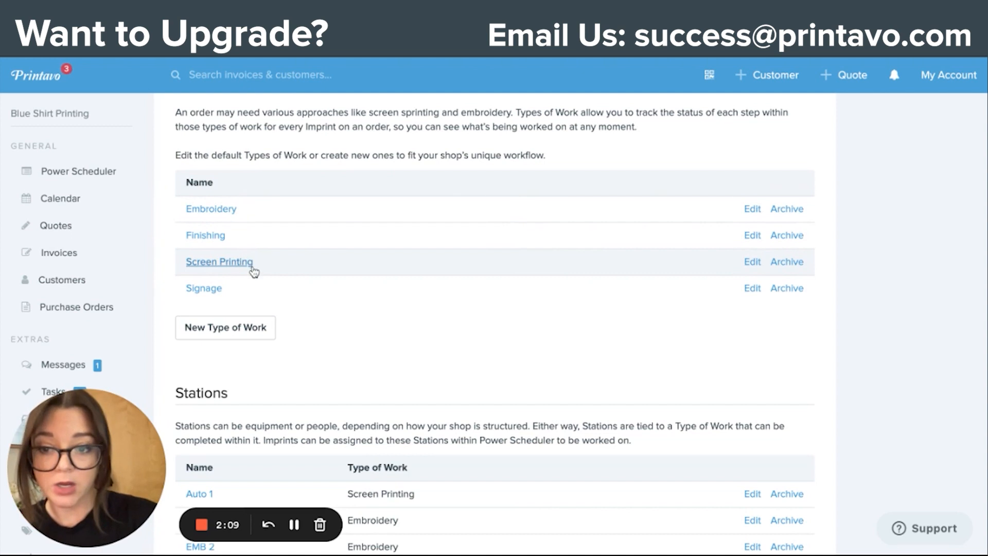
scroll(254, 252, up, 1)
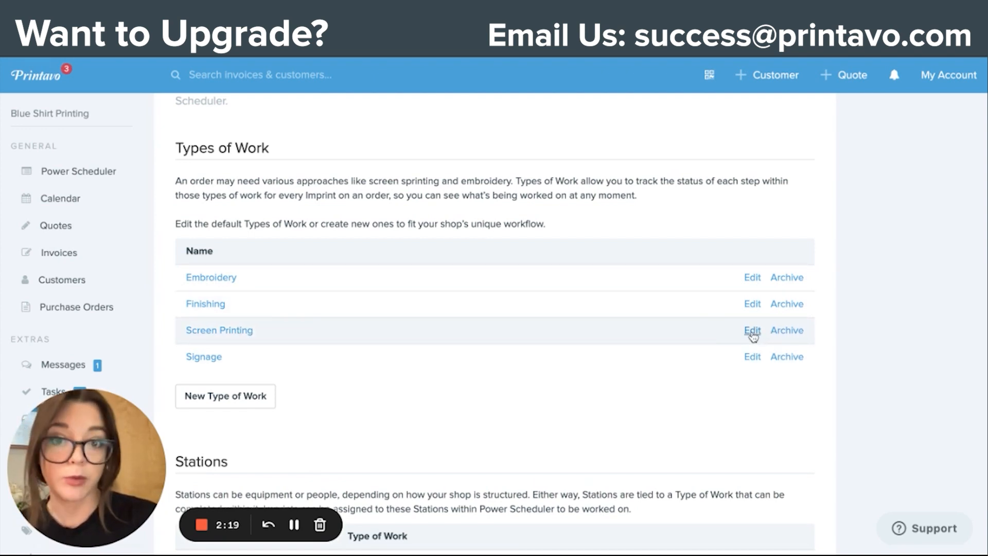
Step: Open the Screen Printing type of work, examine its steps and their statuses, and return to Workflow Customization
click(752, 331)
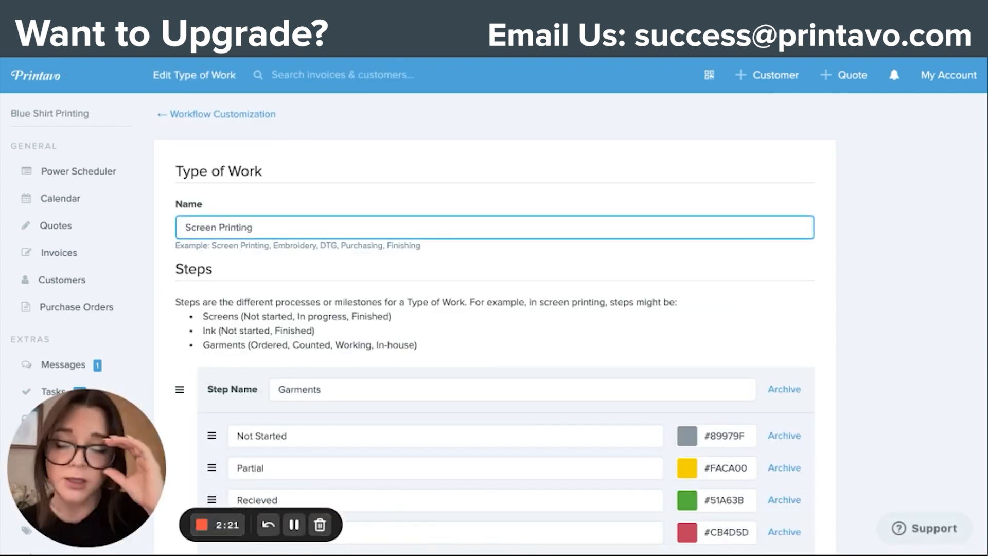
scroll(558, 327, down, 2)
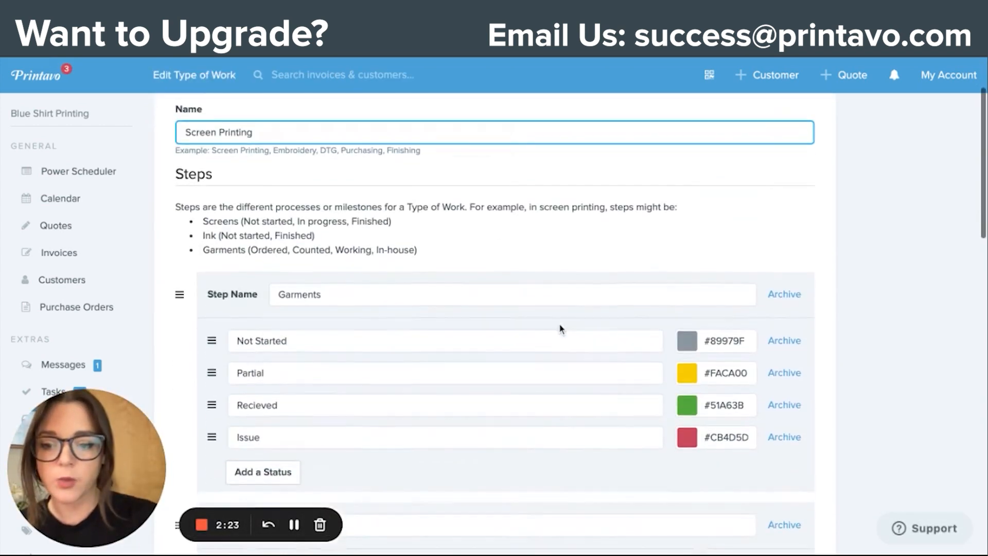
scroll(242, 311, down, 4)
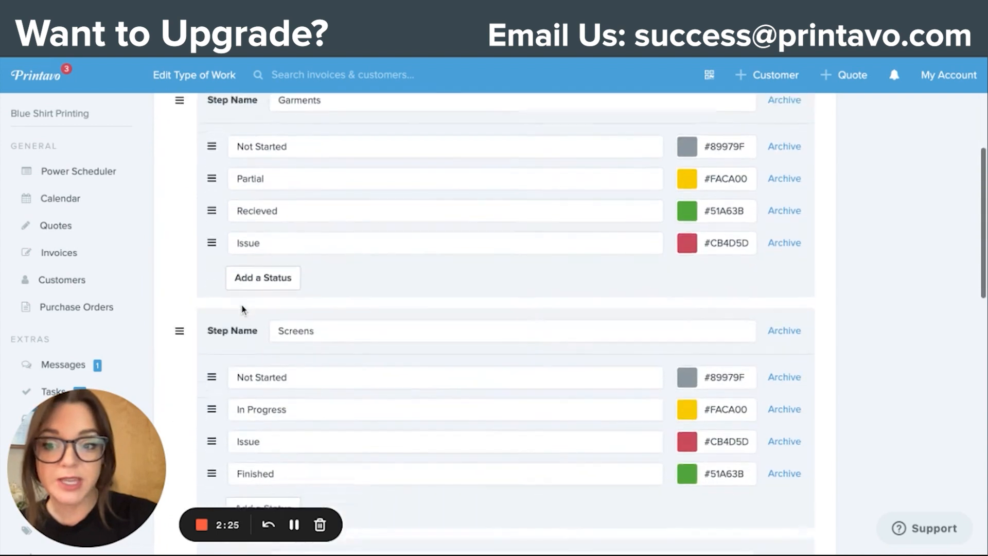
scroll(242, 309, down, 8)
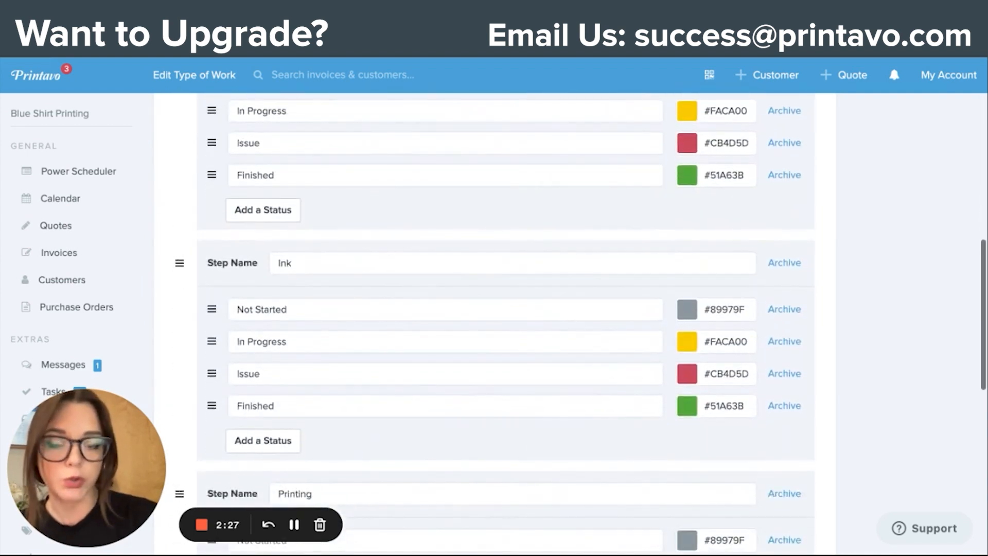
scroll(494, 319, up, 14)
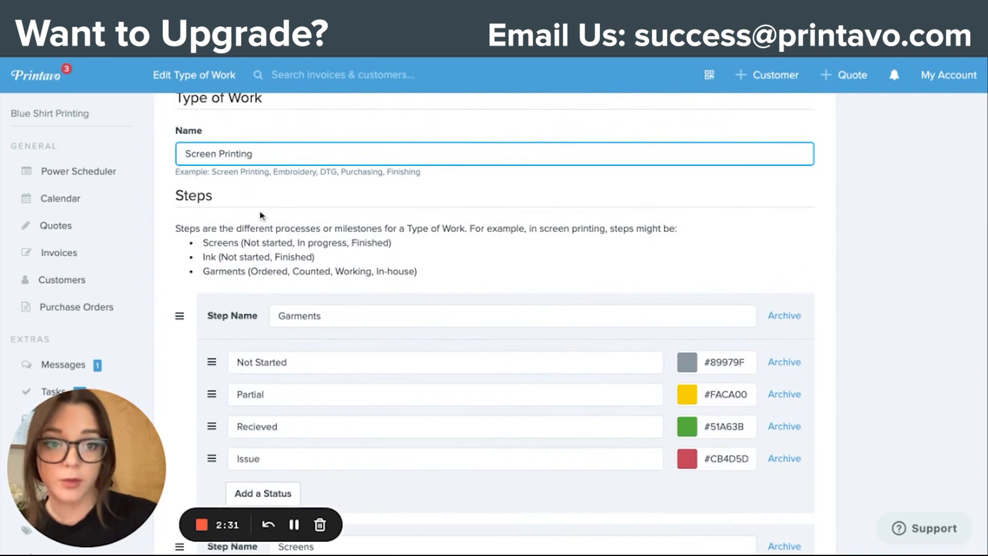
scroll(261, 215, down, 1)
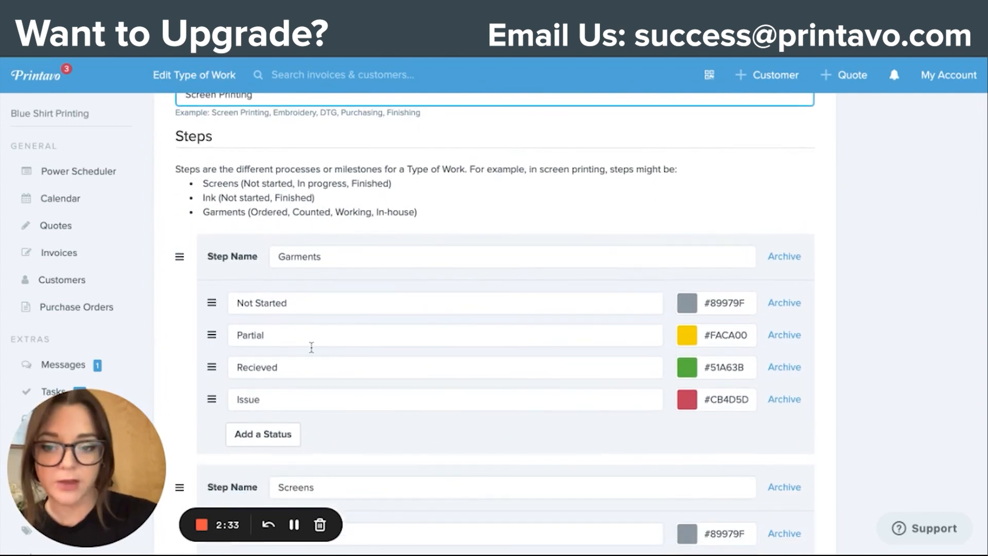
scroll(310, 347, down, 4)
scroll(311, 347, down, 6)
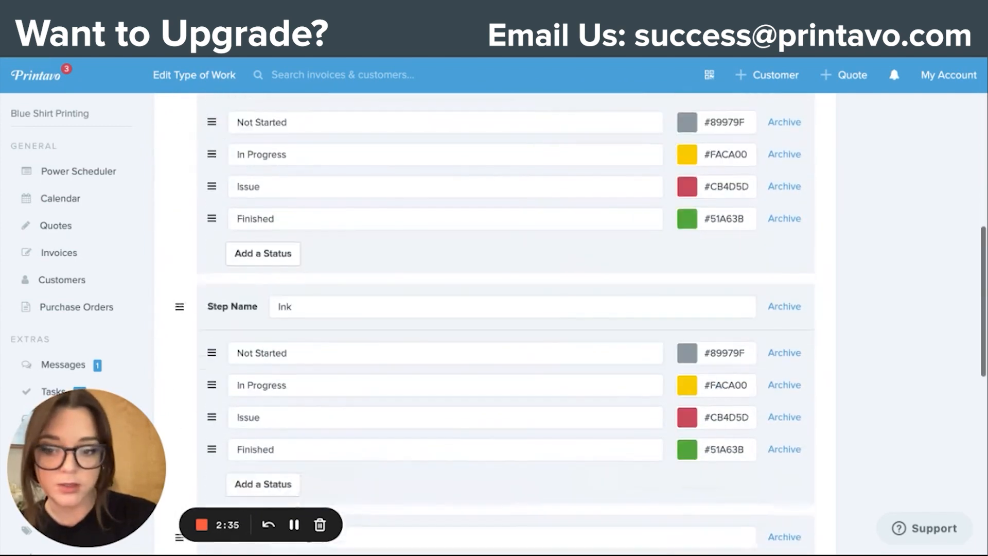
scroll(311, 347, down, 4)
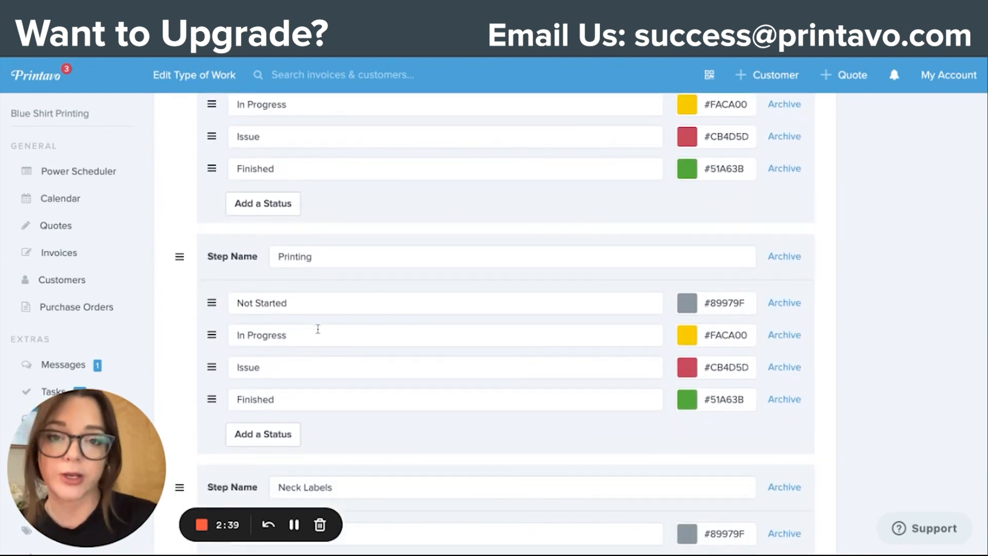
scroll(318, 329, up, 8)
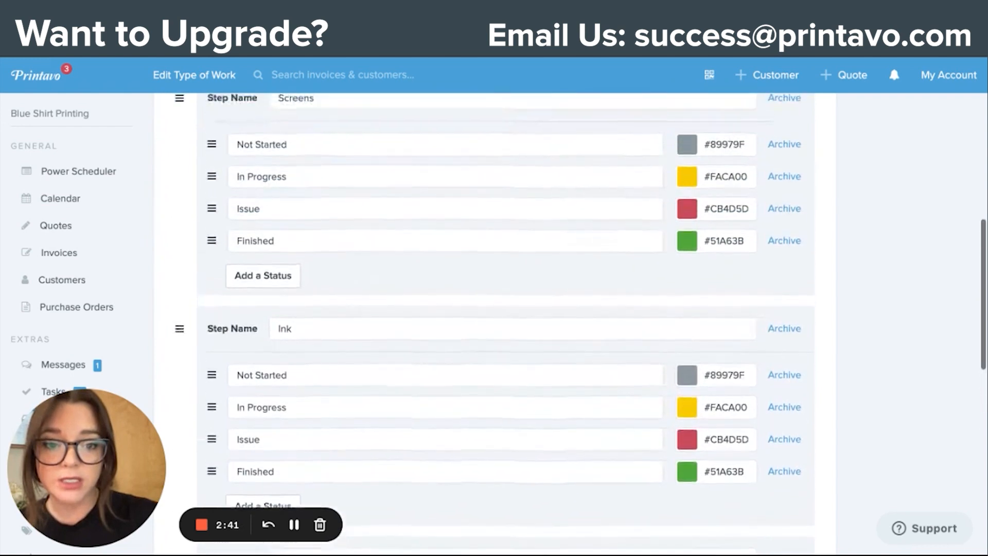
scroll(318, 329, up, 8)
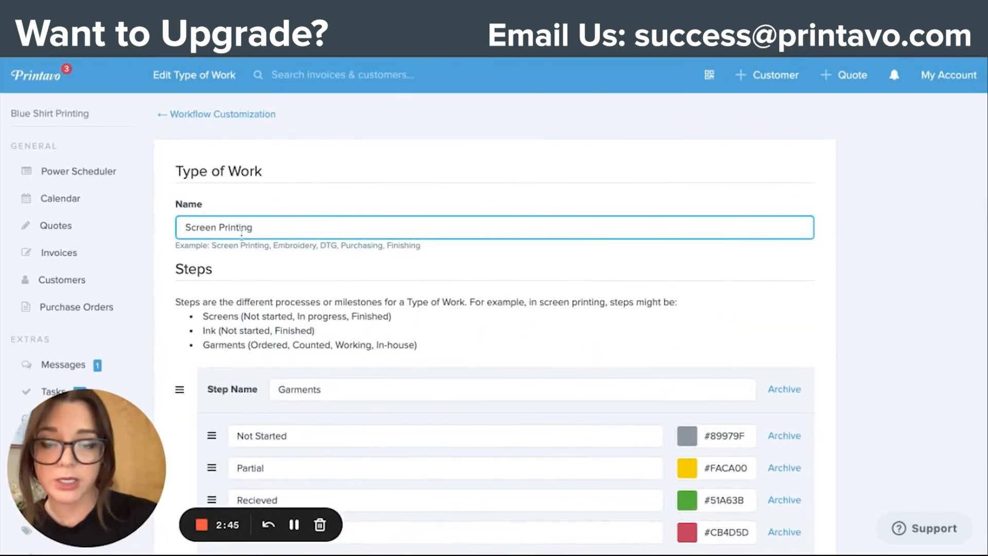
click(231, 114)
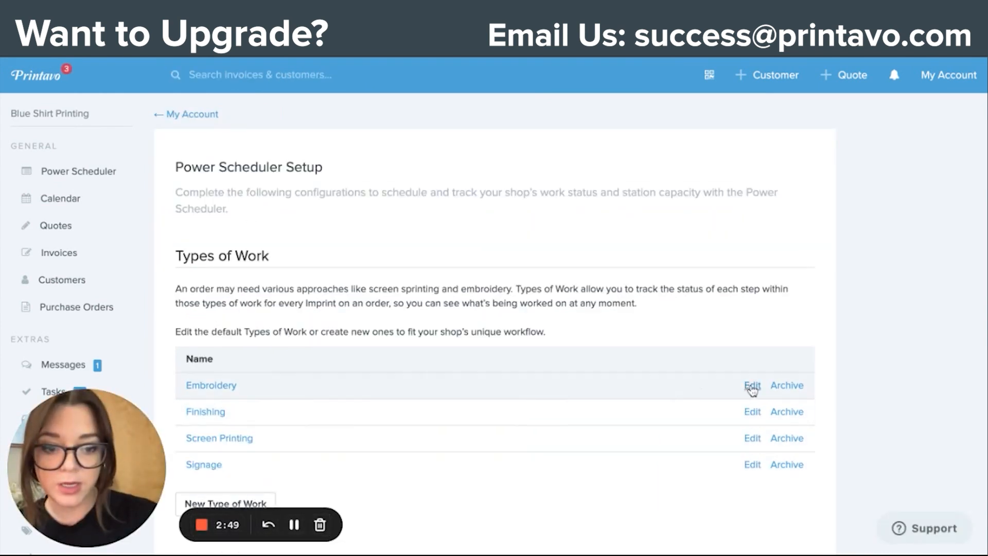
Step: Open the Embroidery type of work, examine its steps and statuses, and return to the Types of Work list
click(589, 370)
scroll(483, 360, down, 5)
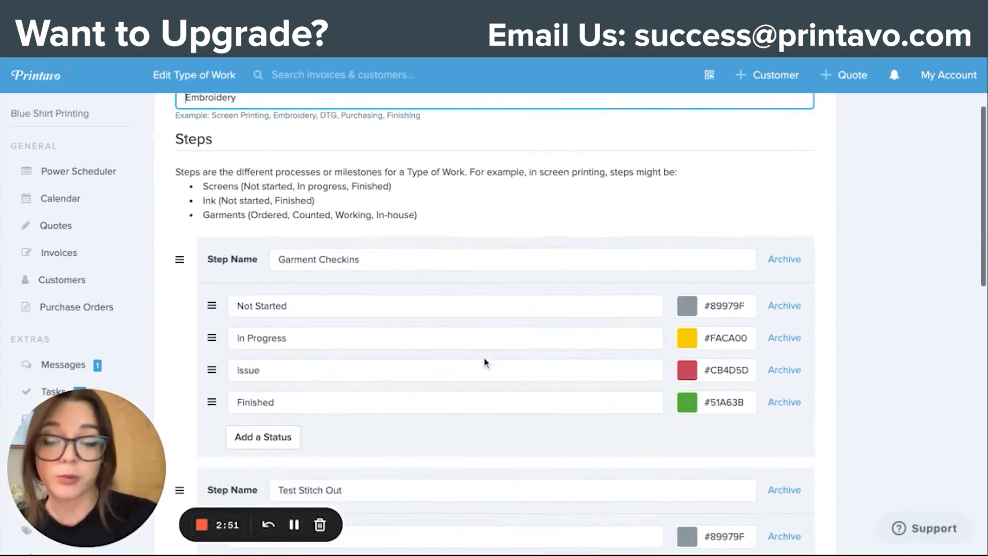
scroll(318, 301, down, 3)
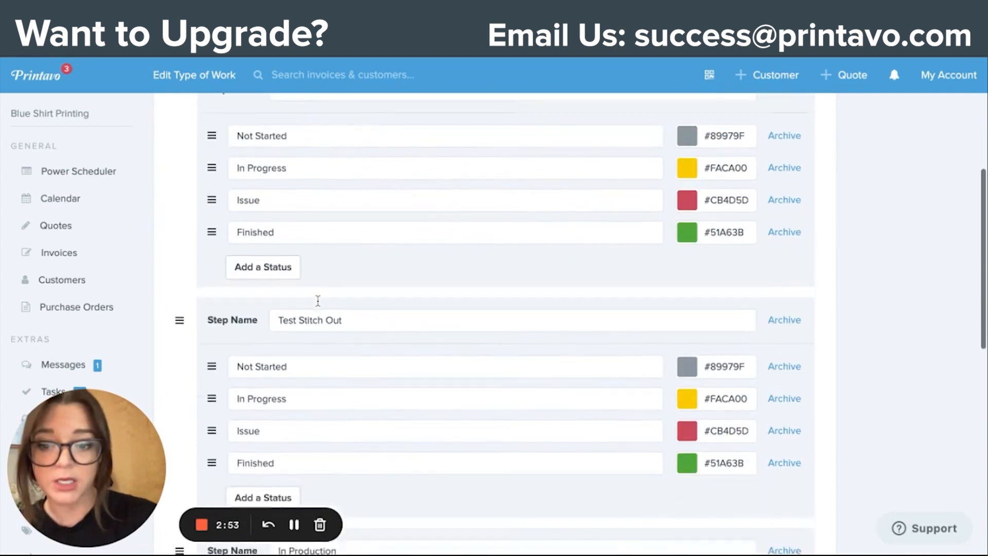
scroll(322, 293, down, 2)
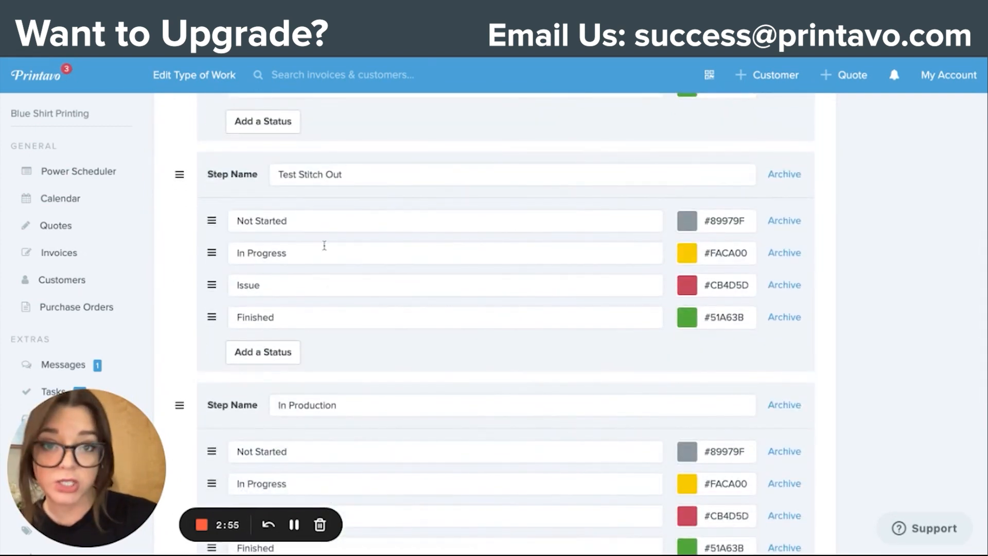
scroll(326, 246, down, 2)
scroll(325, 246, down, 2)
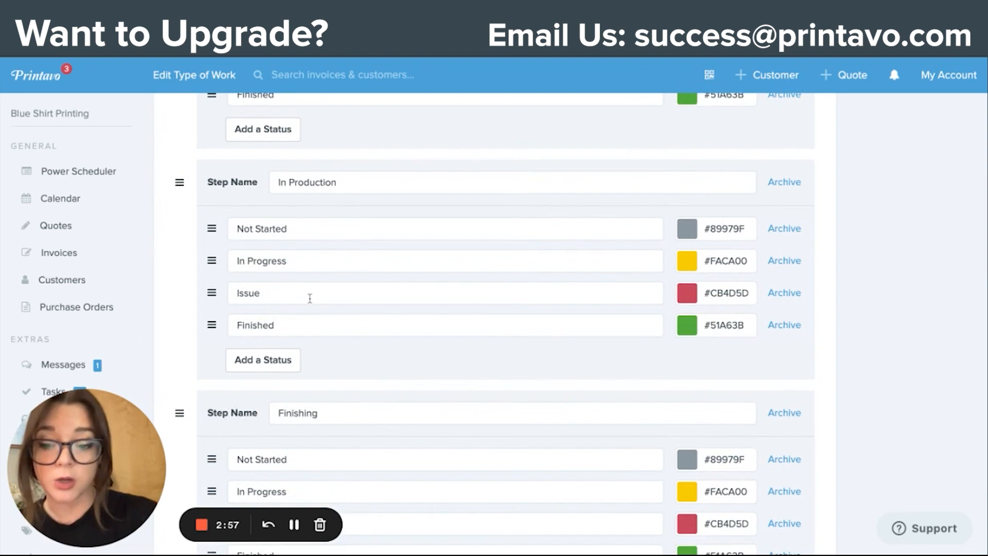
scroll(309, 296, down, 3)
scroll(301, 379, up, 15)
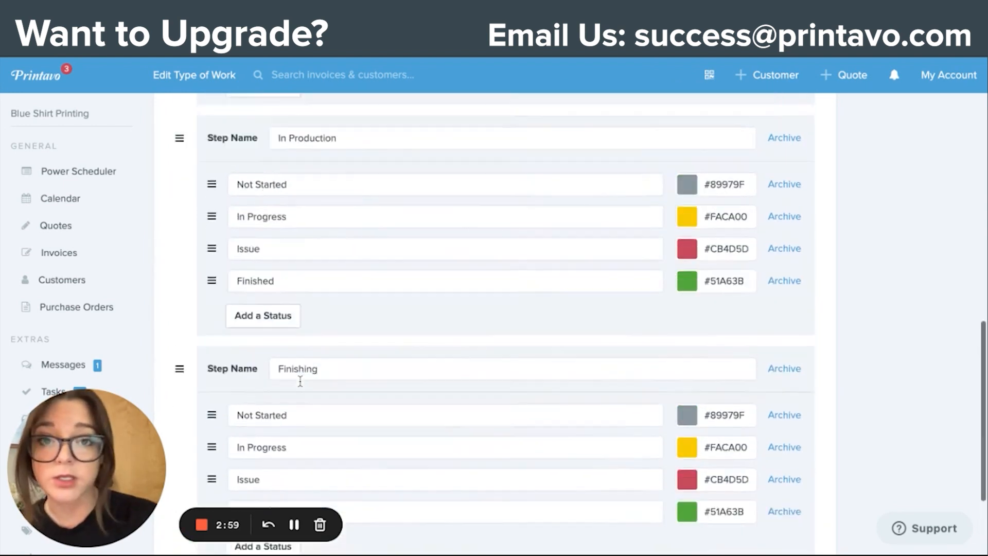
scroll(300, 379, up, 2)
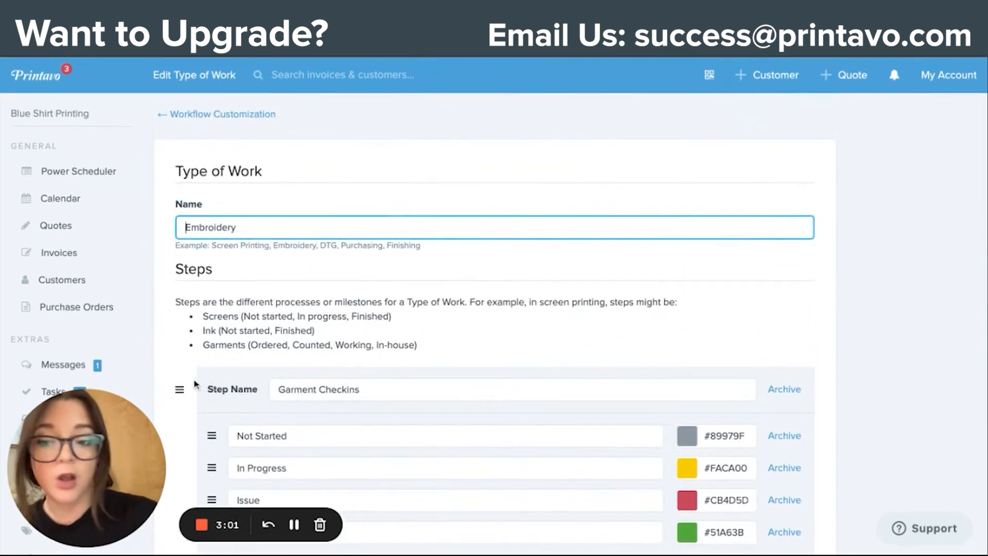
scroll(225, 396, down, 2)
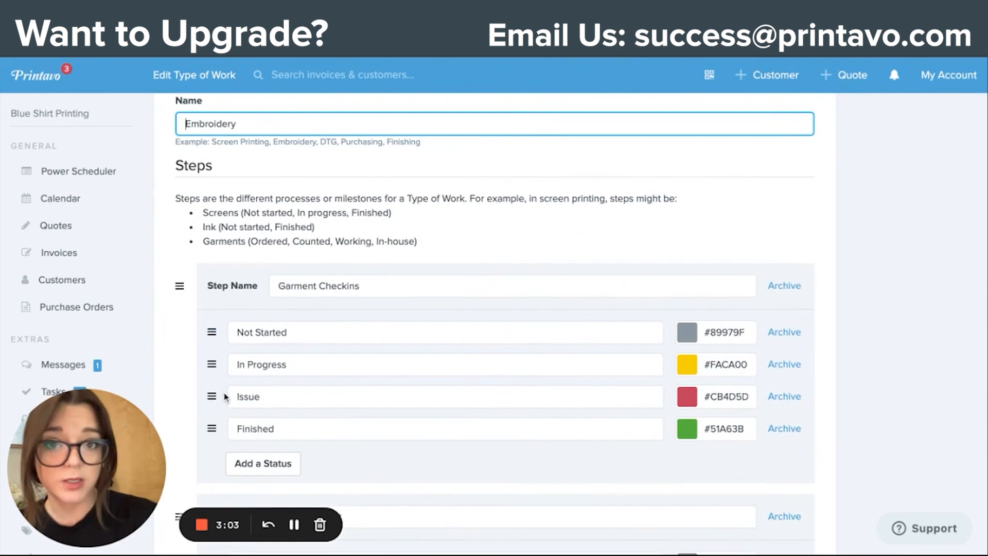
scroll(581, 324, up, 1)
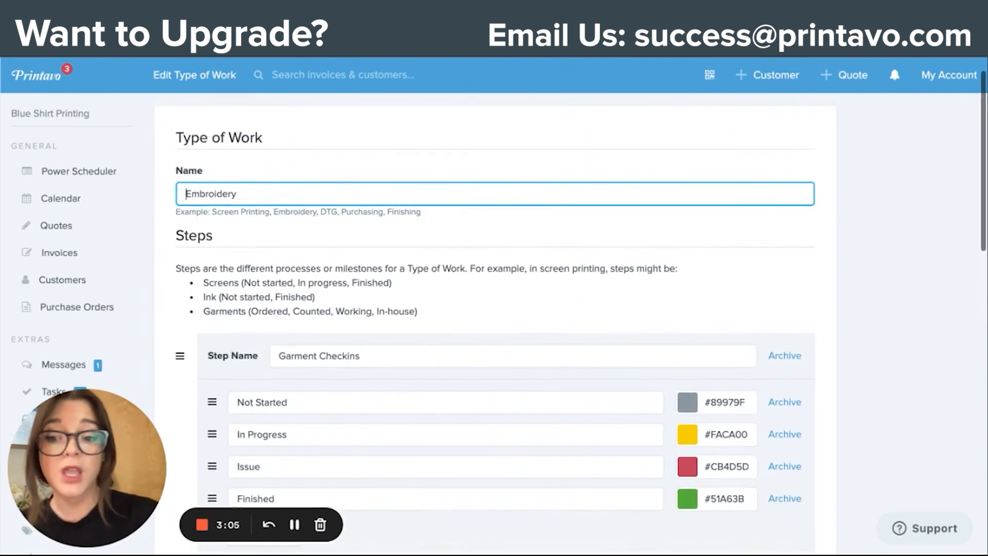
scroll(256, 320, up, 1)
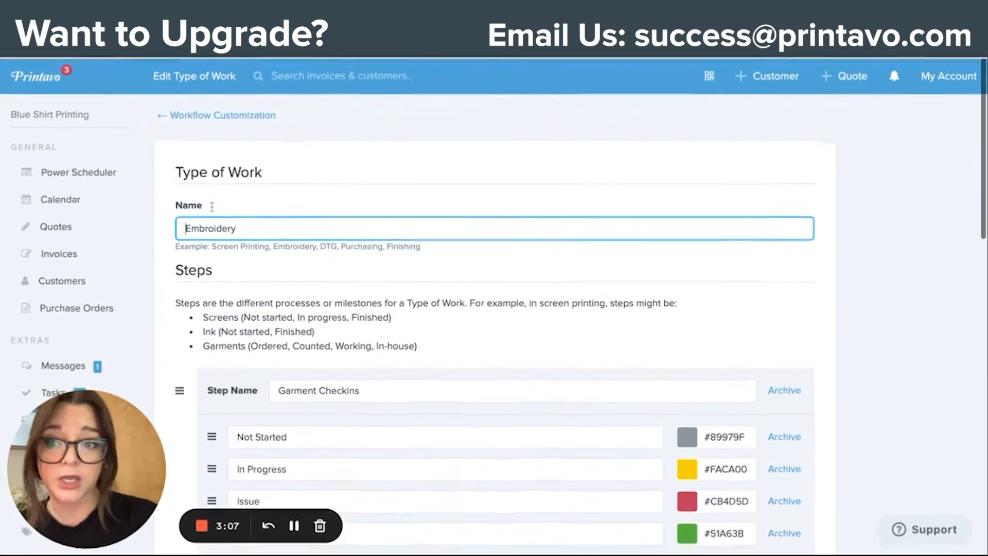
click(190, 121)
scroll(270, 300, down, 1)
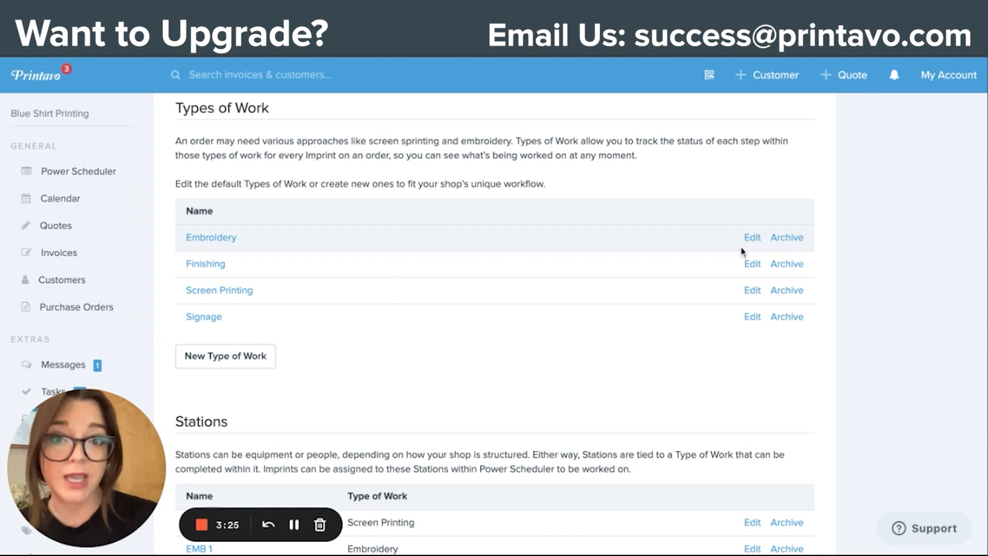
Step: Review the Stations and the type of work each is tied to in the Power Scheduler setup
scroll(751, 303, down, 5)
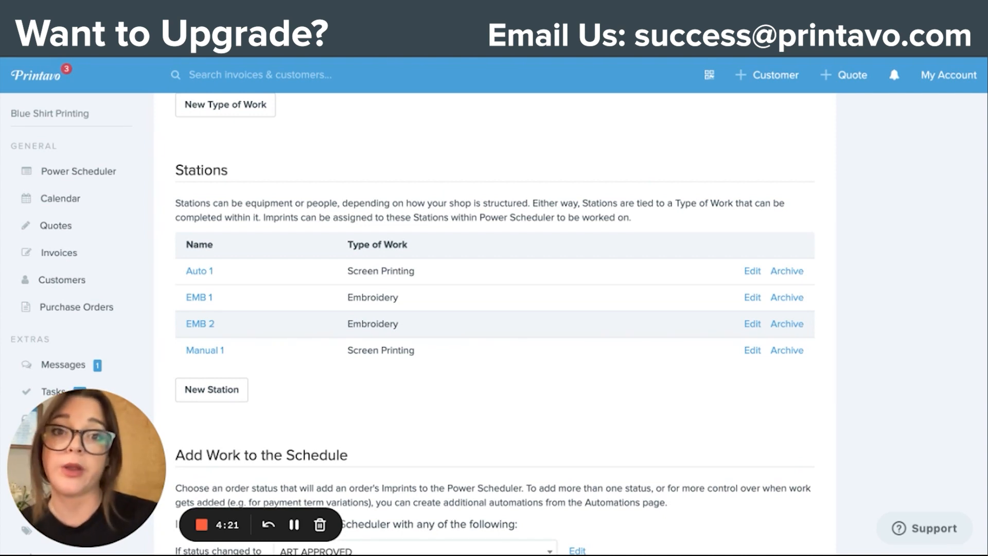
scroll(342, 106, up, 8)
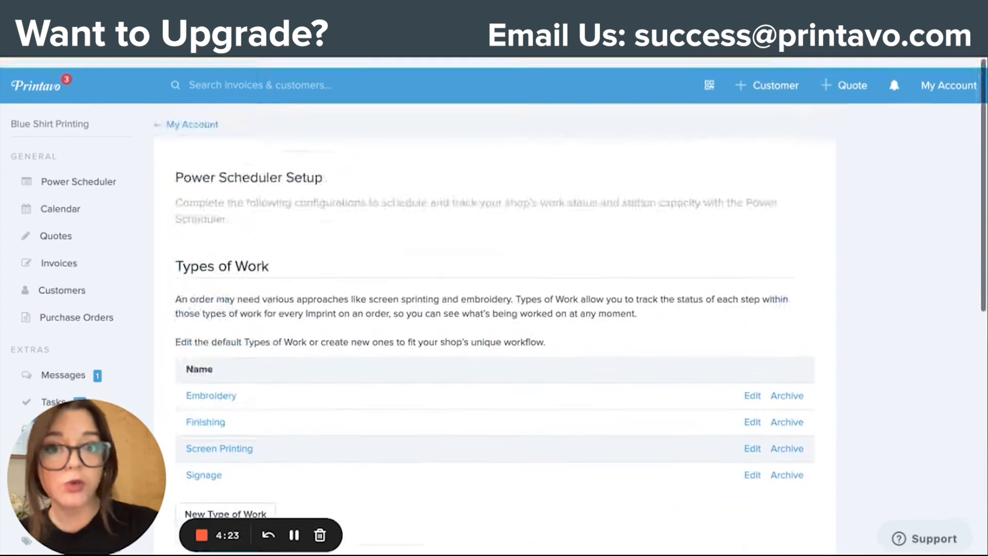
Step: Find the Test Invoice by its invoice number, open it and examine the scheduled imprints on its schedule
click(313, 72)
text(475)
key(Return)
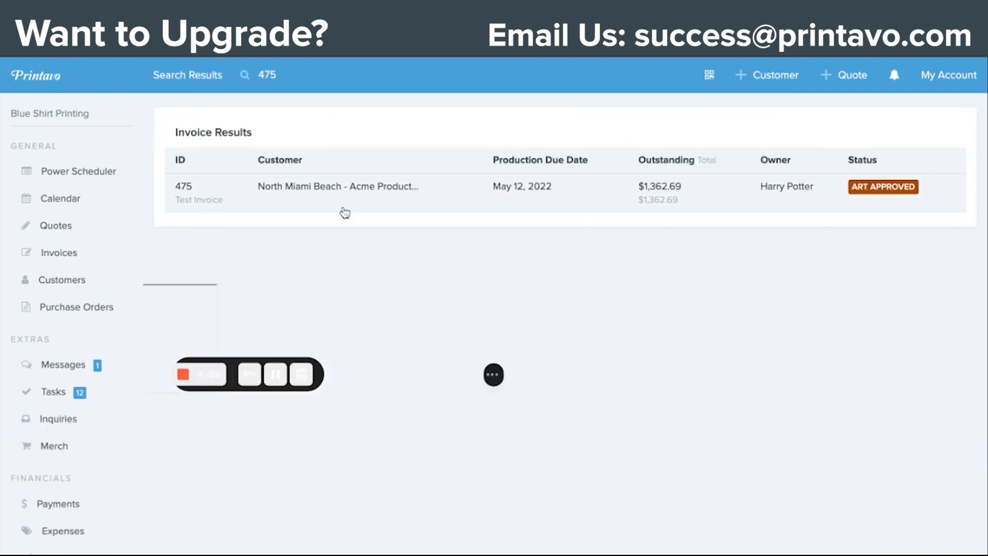
click(346, 200)
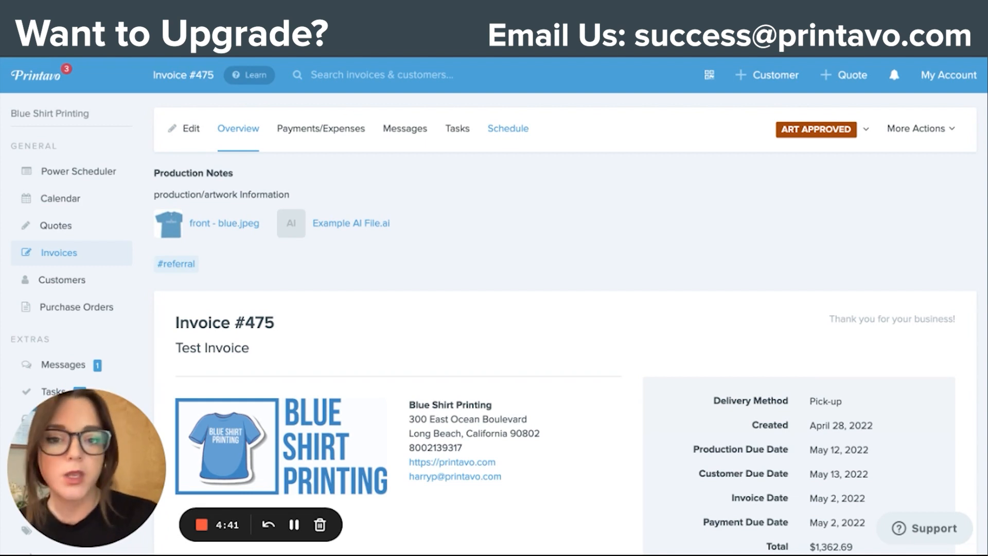
click(509, 128)
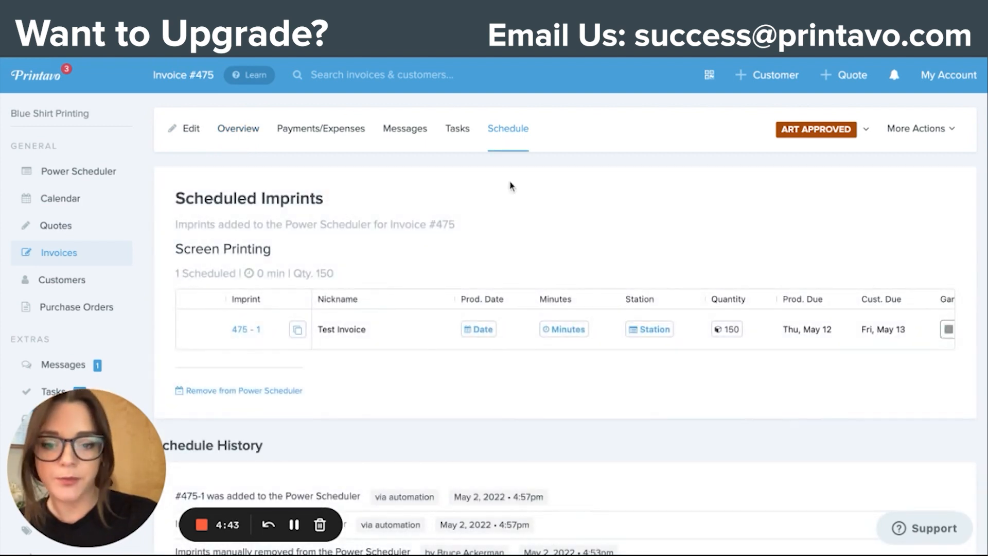
scroll(641, 320, right, 5)
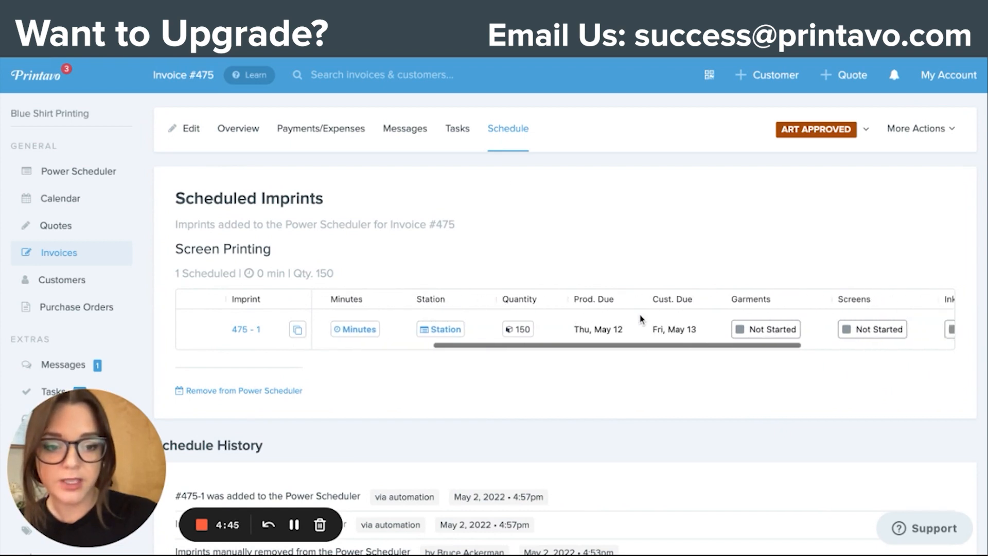
scroll(641, 320, left, 5)
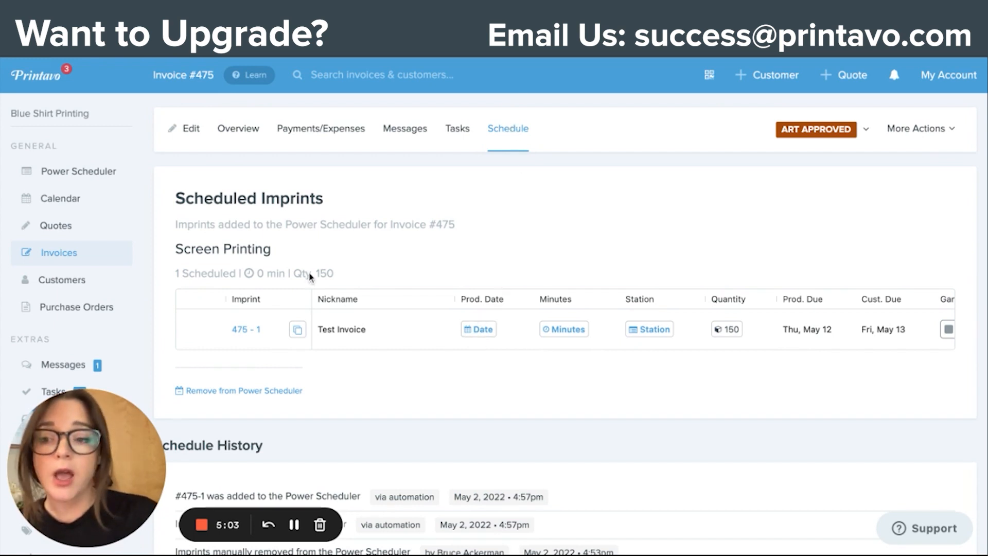
Step: Open Power Scheduler, check the available types of work and keep Screen Printing selected
click(83, 174)
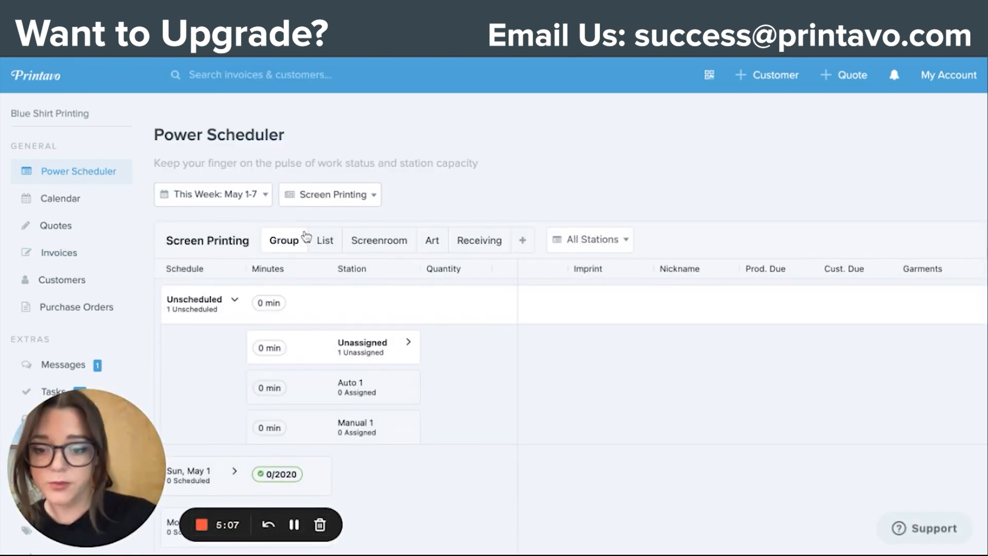
scroll(314, 249, down, 2)
click(351, 138)
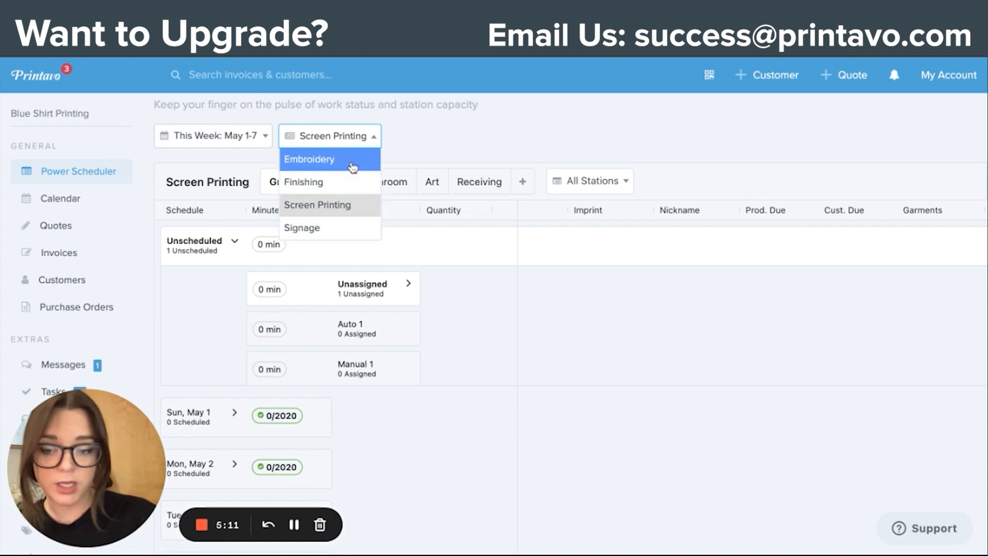
scroll(353, 167, up, 2)
click(351, 204)
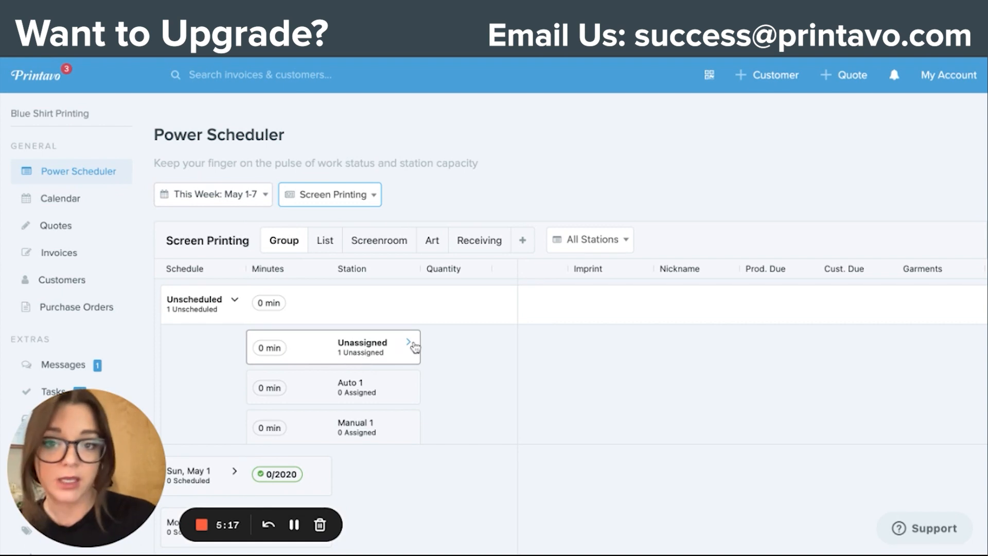
Step: Examine the unscheduled work, its stations and the daily capacity for May 1-7 in the grouped Screen Printing schedule
scroll(415, 348, down, 2)
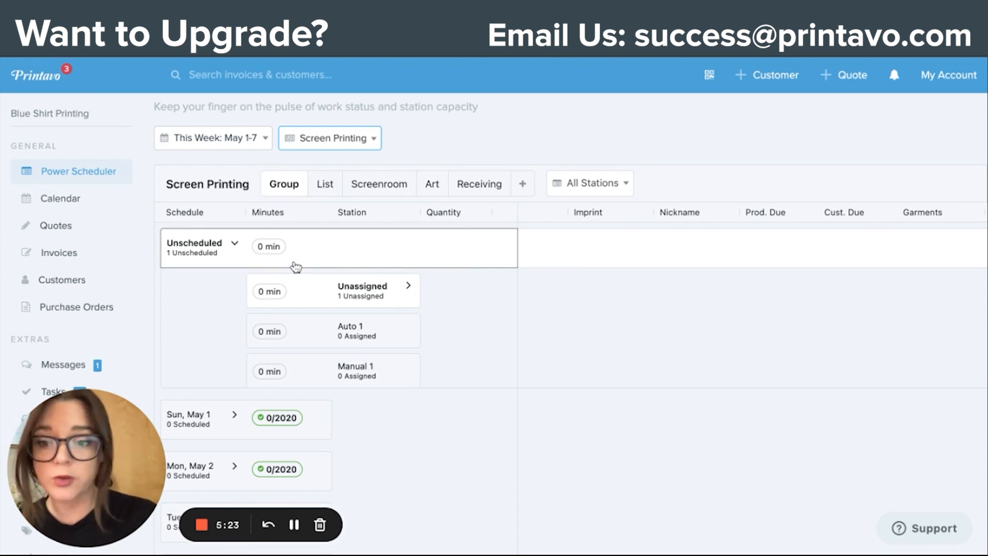
scroll(296, 267, down, 3)
scroll(296, 267, down, 1)
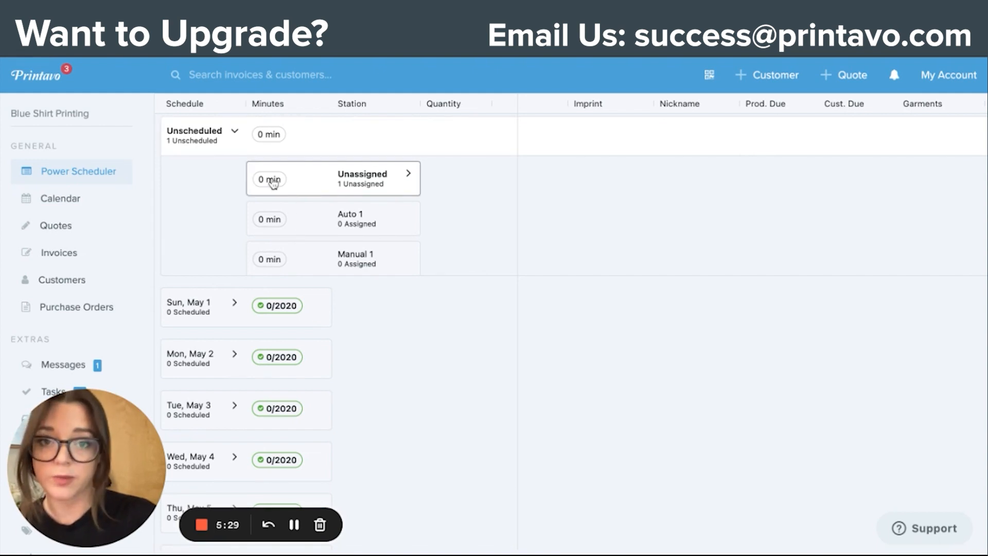
scroll(272, 215, down, 3)
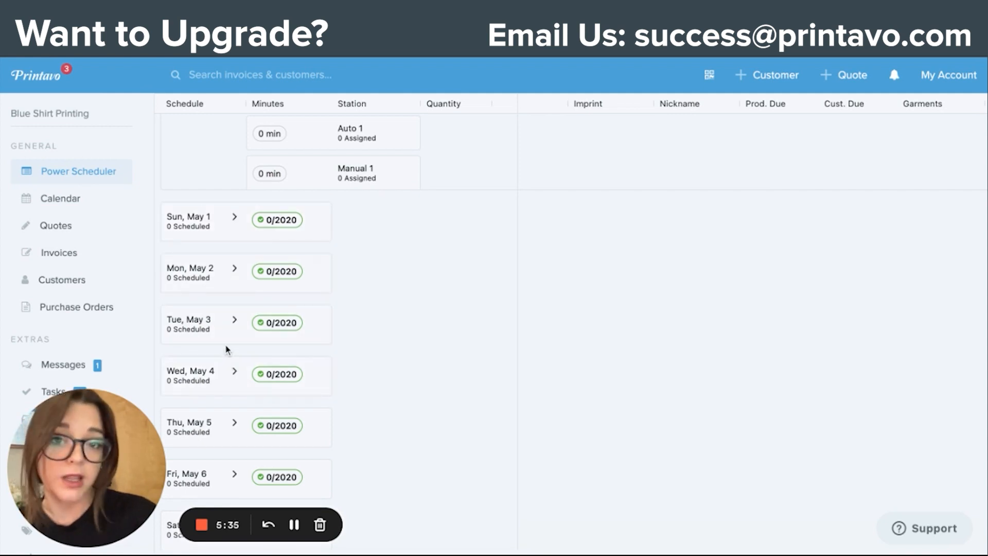
scroll(227, 350, up, 5)
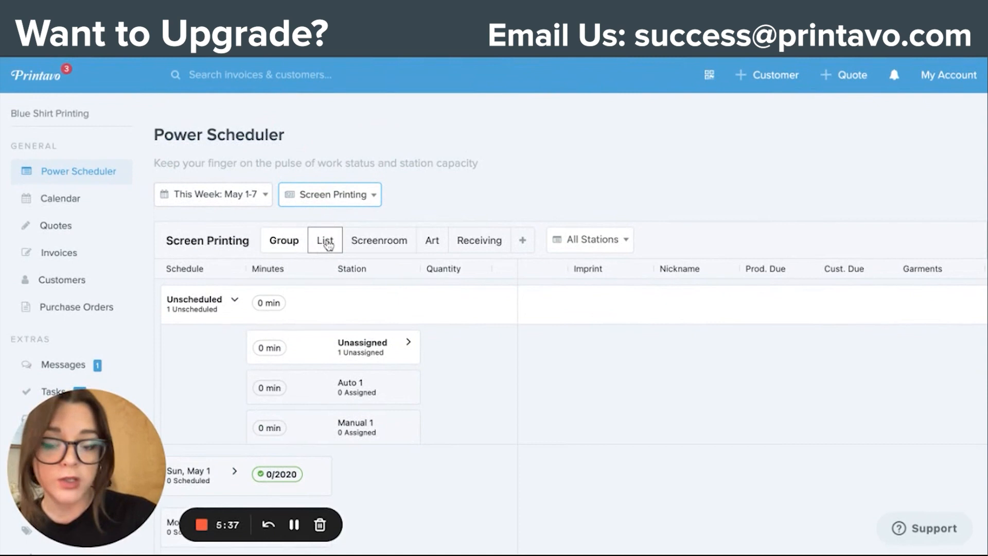
Step: Switch the Screen Printing schedule to the List view and examine the imprint's row
click(325, 242)
scroll(335, 278, down, 1)
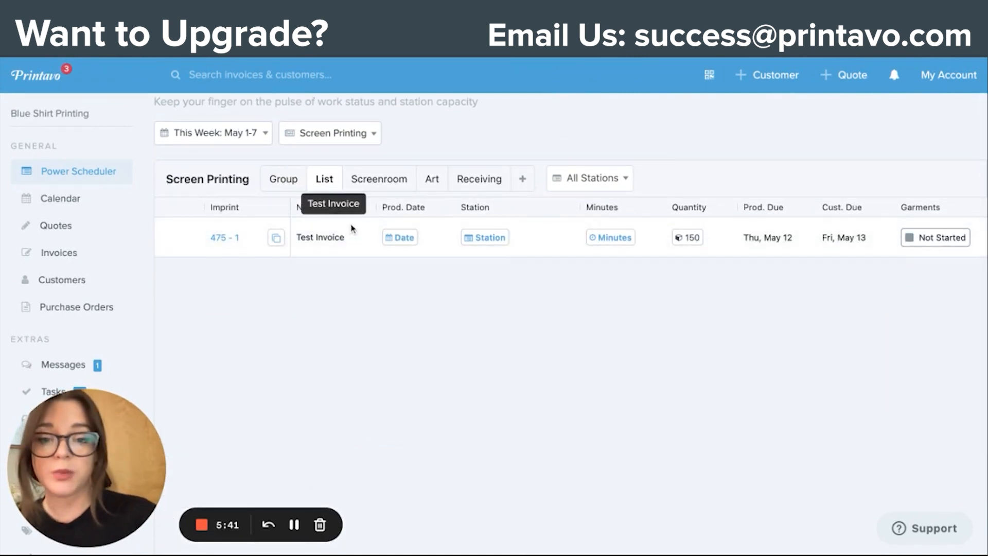
scroll(363, 268, up, 1)
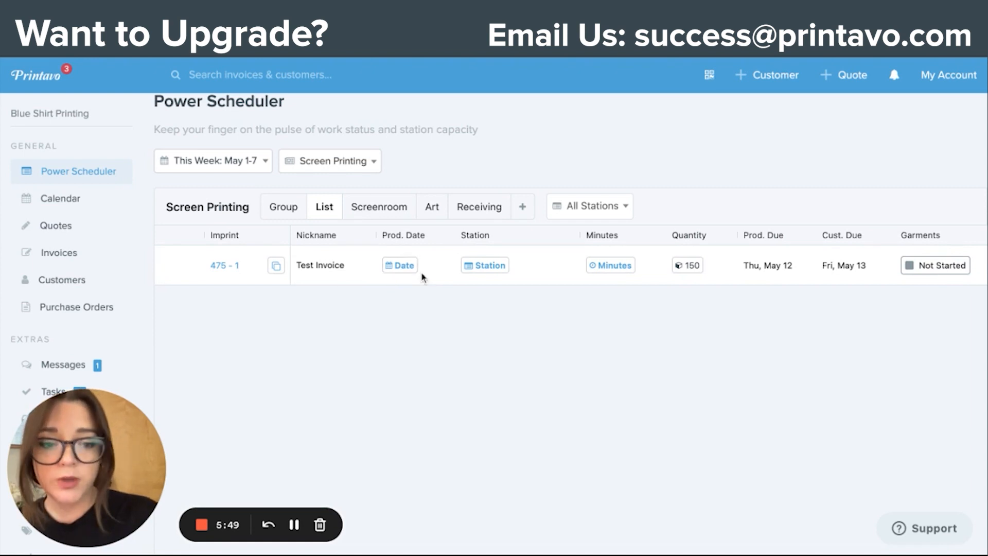
Step: Open the Test Invoice imprint's details, review its step statuses, line items and production files, and close them
click(215, 267)
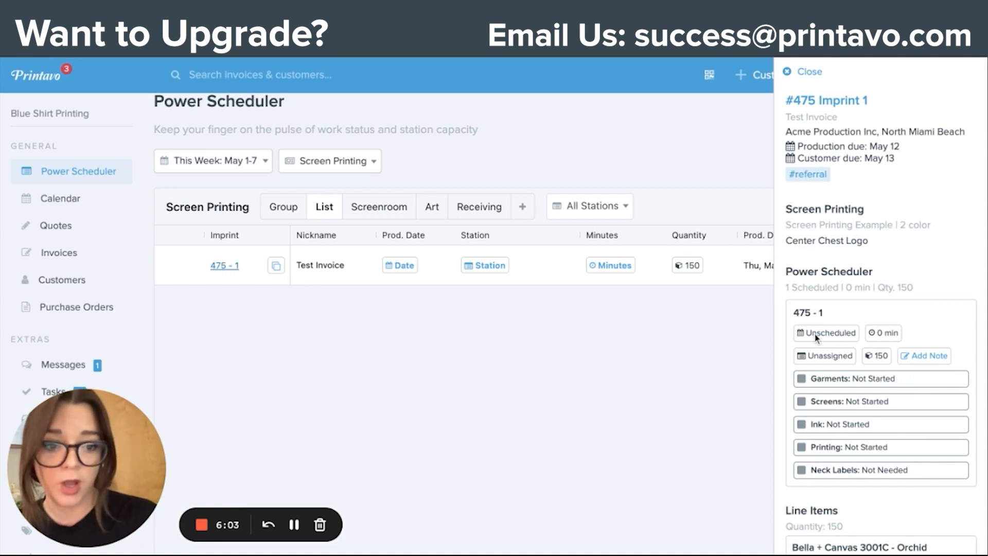
scroll(816, 339, down, 2)
scroll(816, 339, down, 3)
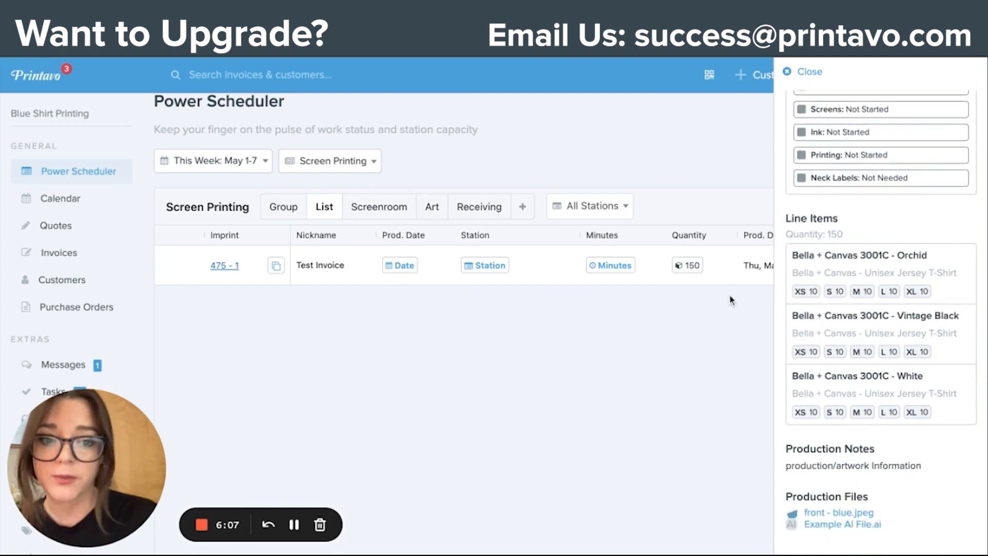
click(792, 75)
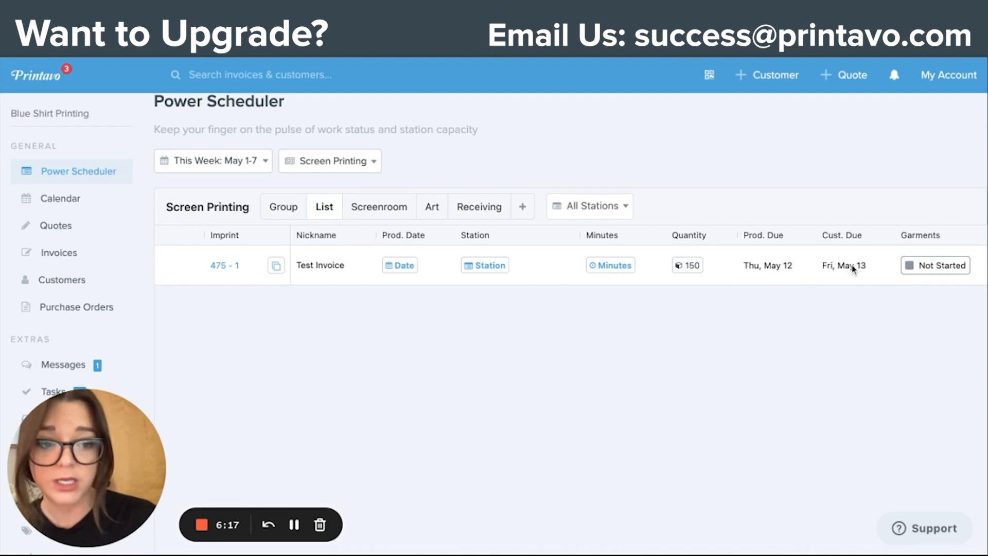
Step: Set the Test Invoice imprint's production date to May 5, 2022 and assign it to the Auto 1 station
click(407, 268)
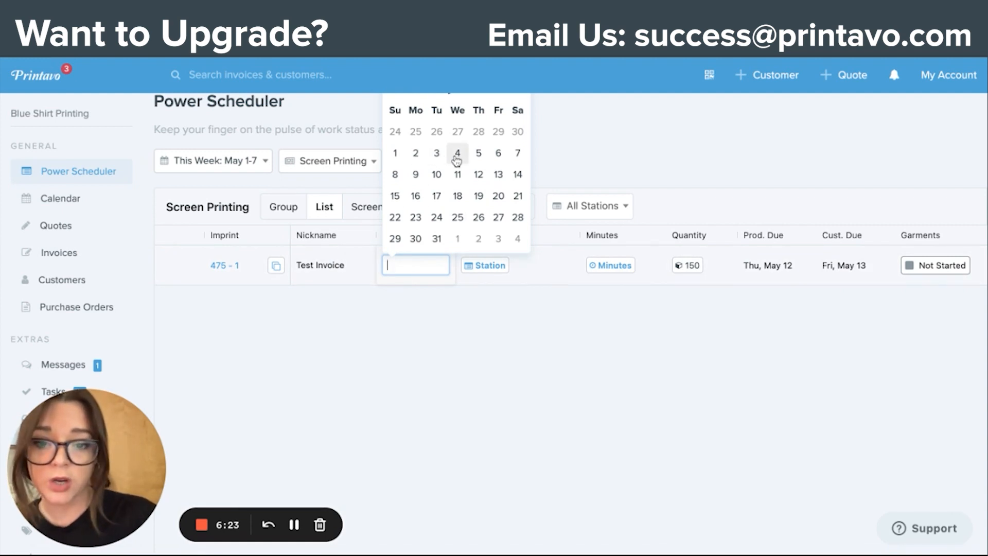
click(478, 157)
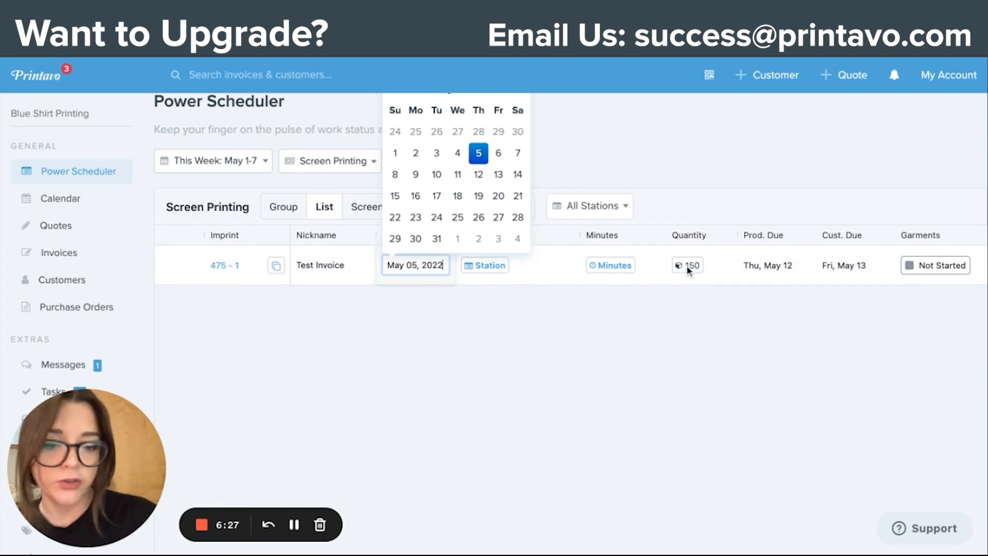
click(500, 272)
click(499, 272)
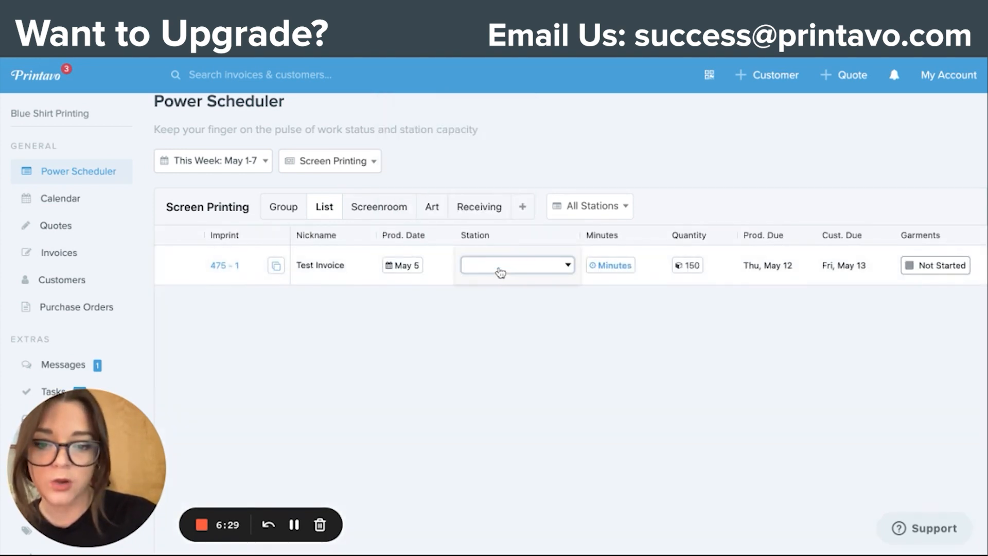
click(500, 267)
click(502, 300)
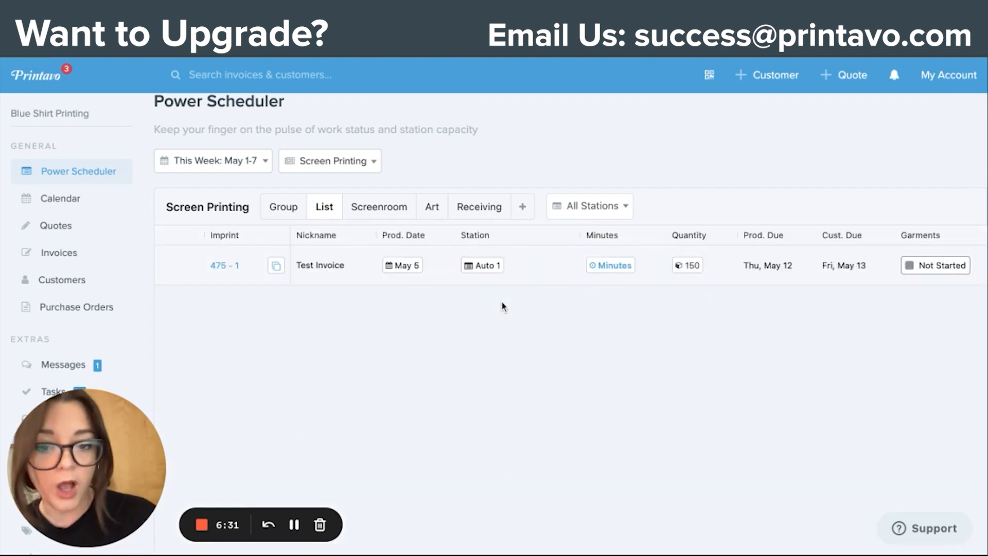
Step: Try to set the Test Invoice imprint's production minutes to 120
click(616, 266)
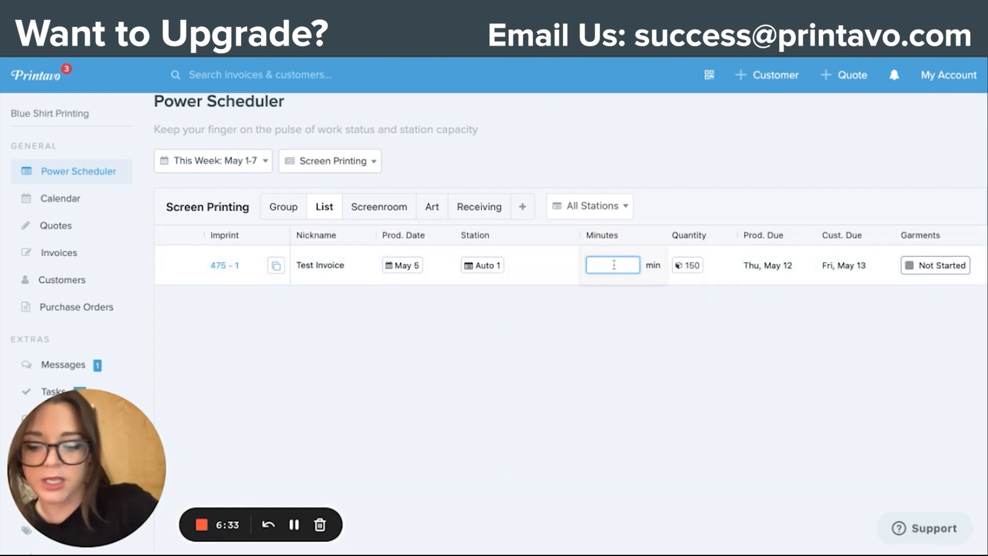
text(120)
click(620, 310)
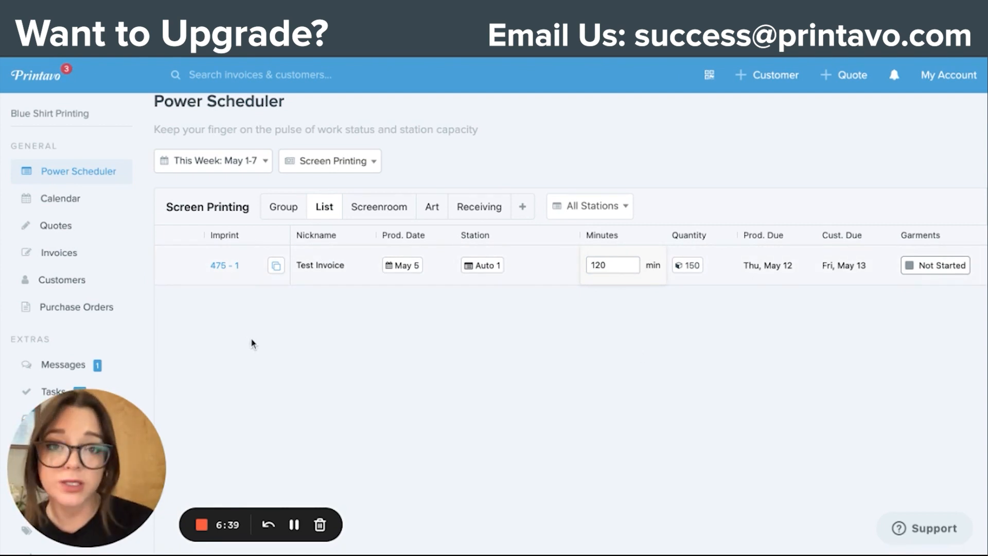
scroll(252, 344, up, 1)
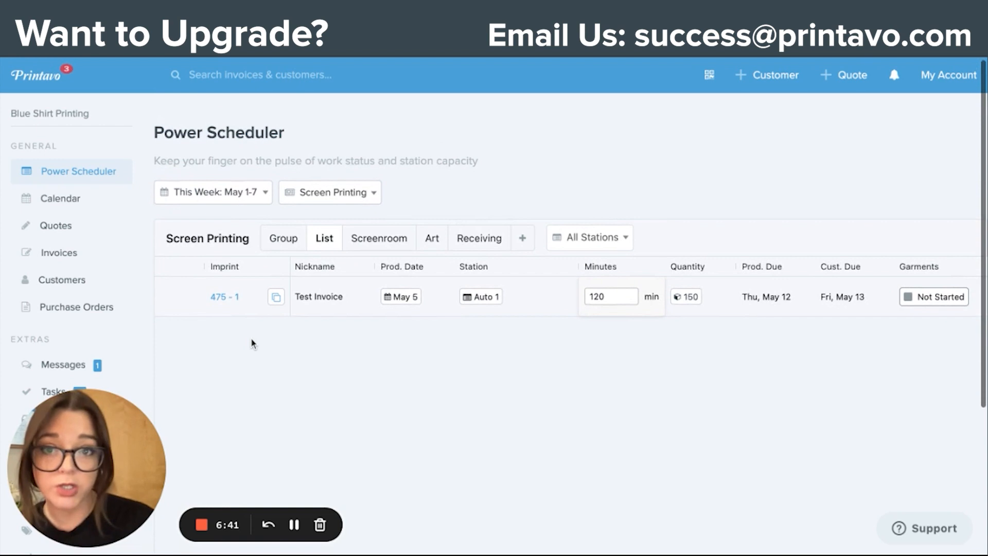
Step: Reload Power Scheduler for the Screen Printing type of work and return to its List view
click(69, 174)
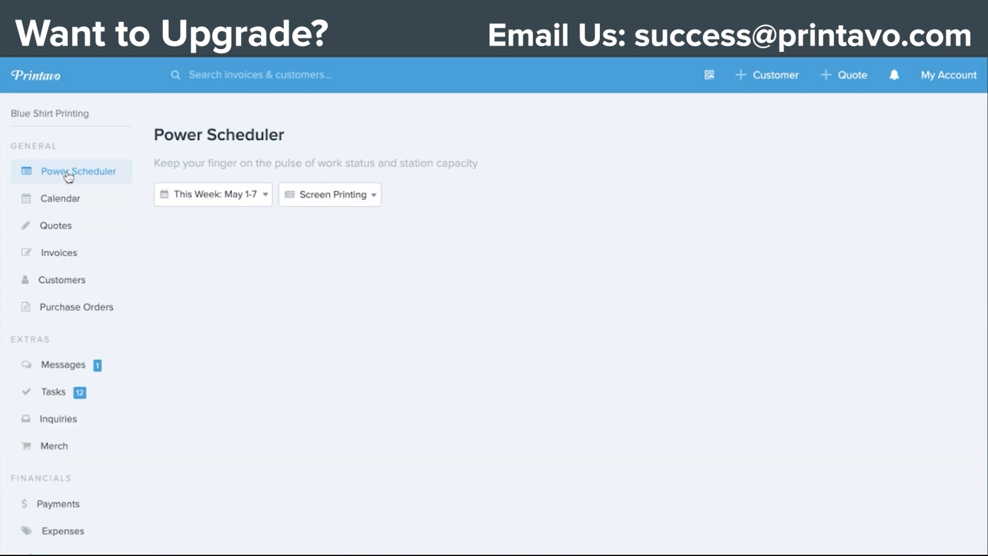
click(348, 199)
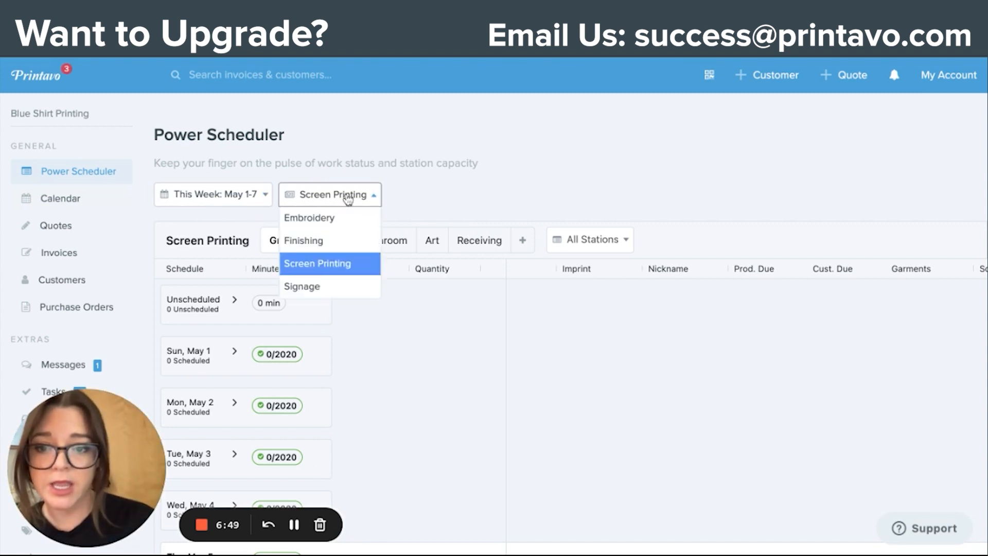
click(338, 264)
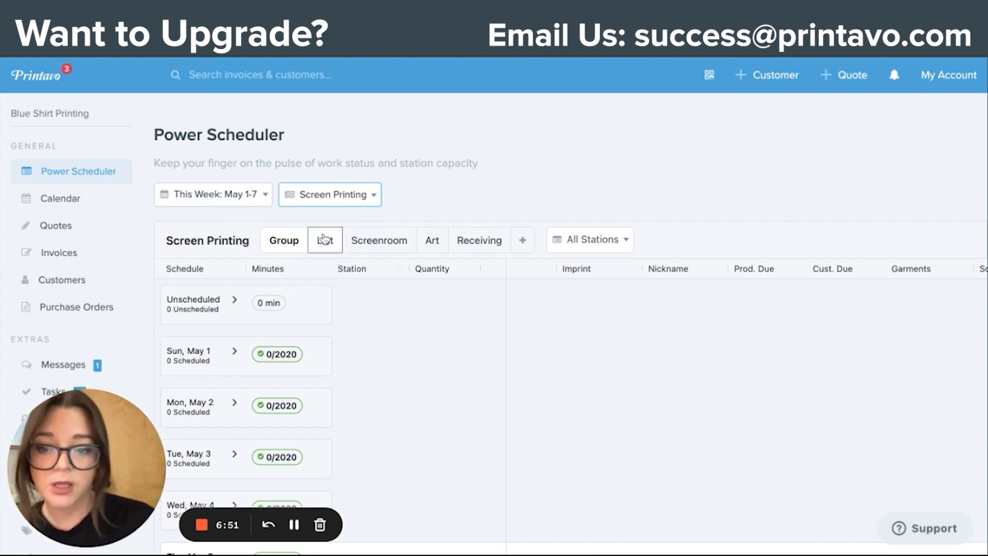
click(325, 245)
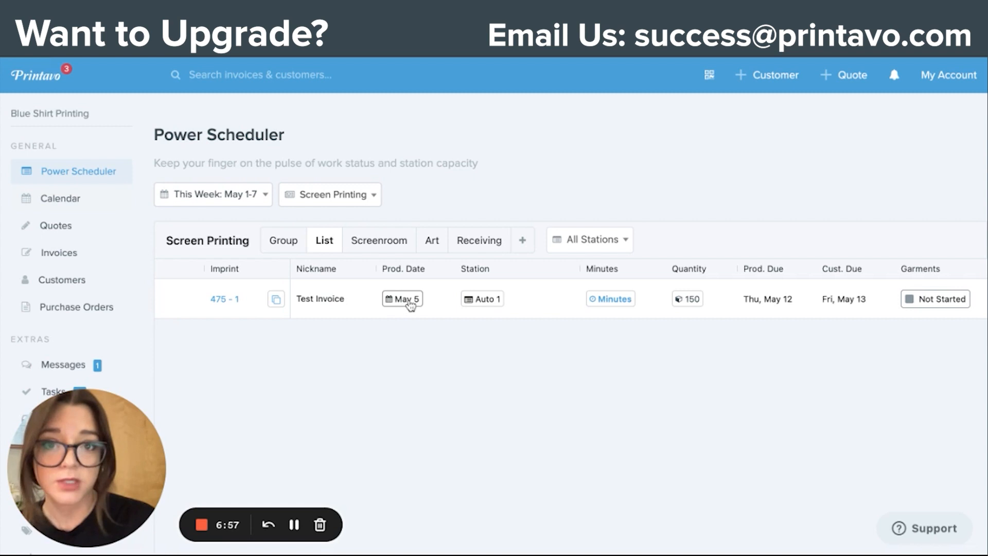
Step: Set the Test Invoice imprint's Garments status to Recieved
scroll(823, 300, right, 5)
scroll(823, 301, right, 3)
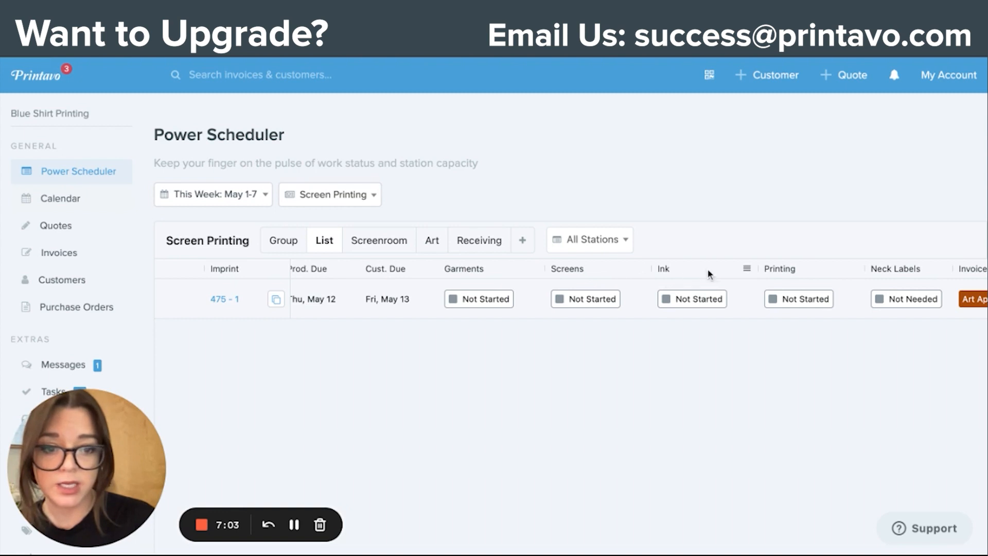
click(481, 304)
click(481, 303)
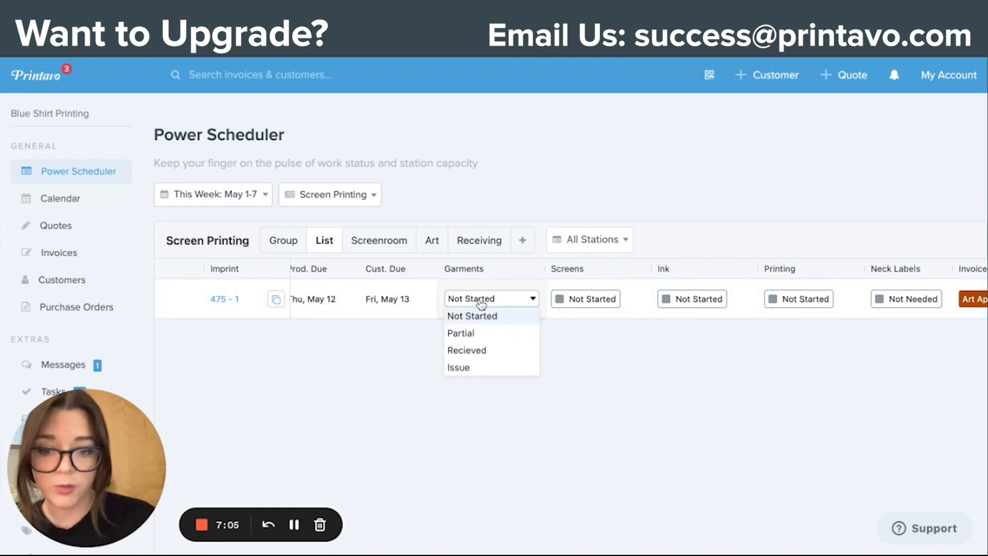
click(479, 350)
Step: Set the Screens and Ink statuses of the Test Invoice imprint to Finished
click(599, 300)
click(601, 301)
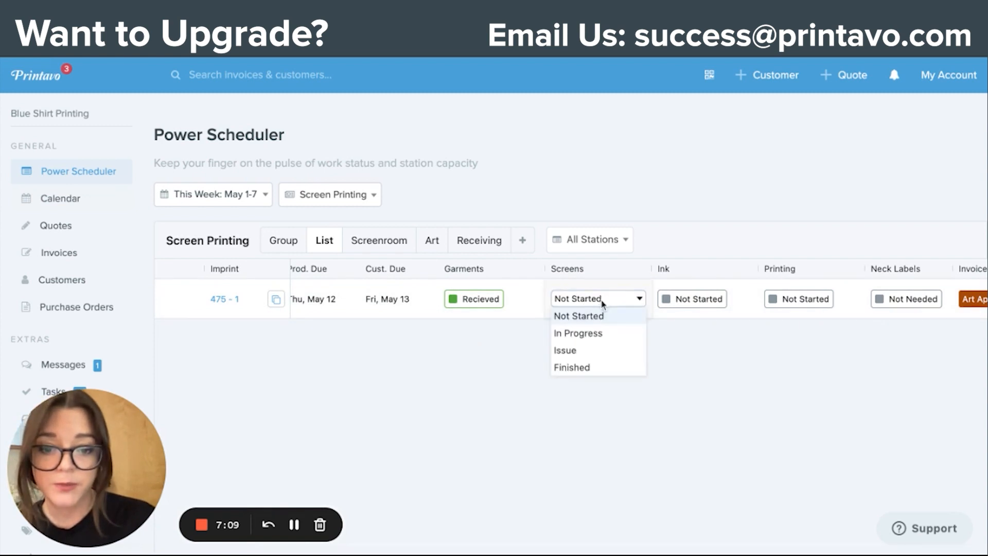
click(592, 367)
click(709, 299)
click(709, 302)
click(695, 367)
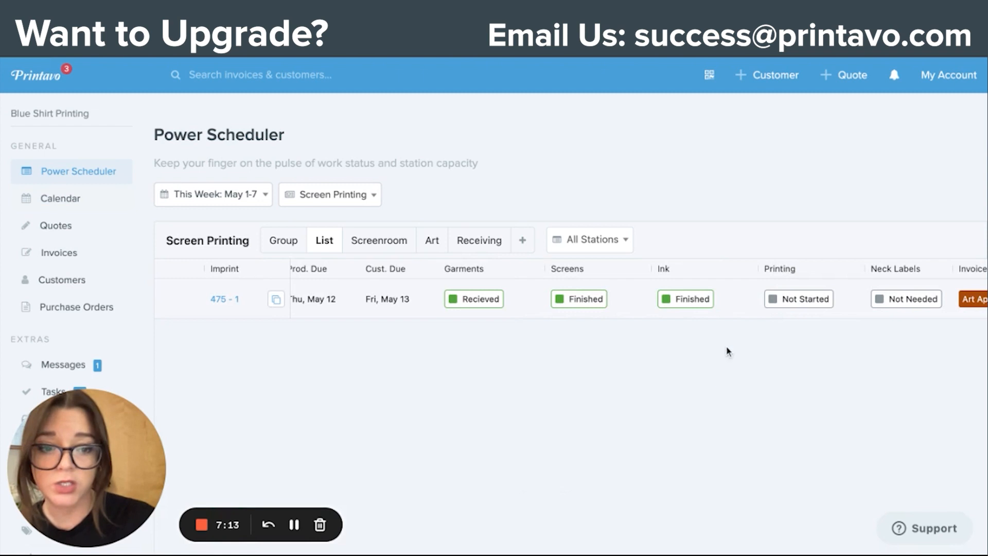
Step: Set the Test Invoice imprint's Printing status to In Progress
click(806, 298)
click(804, 301)
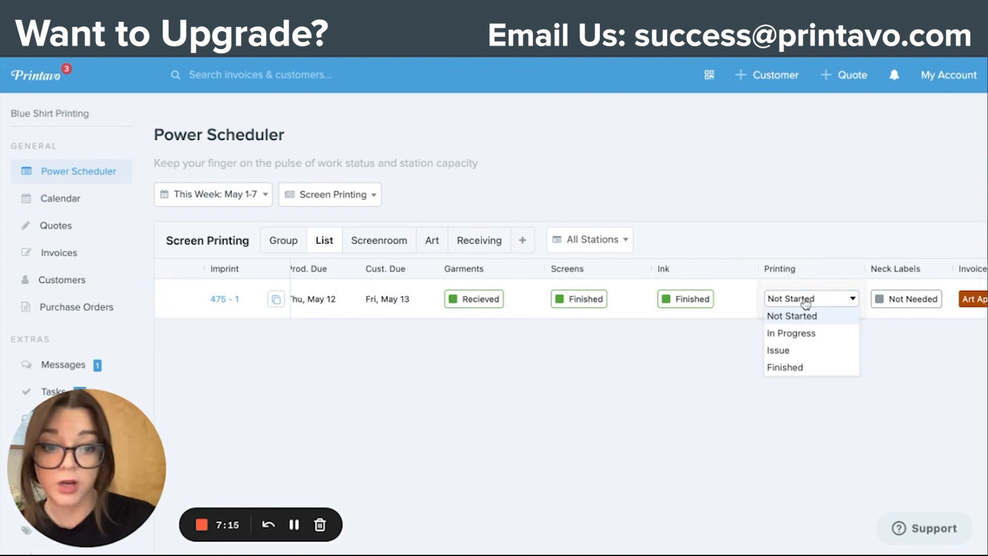
click(804, 334)
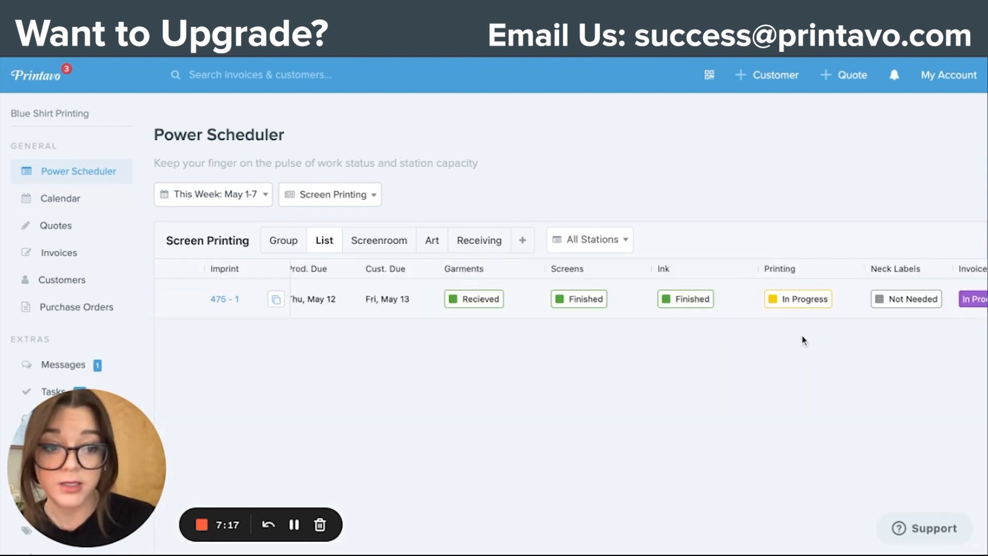
scroll(596, 316, left, 2)
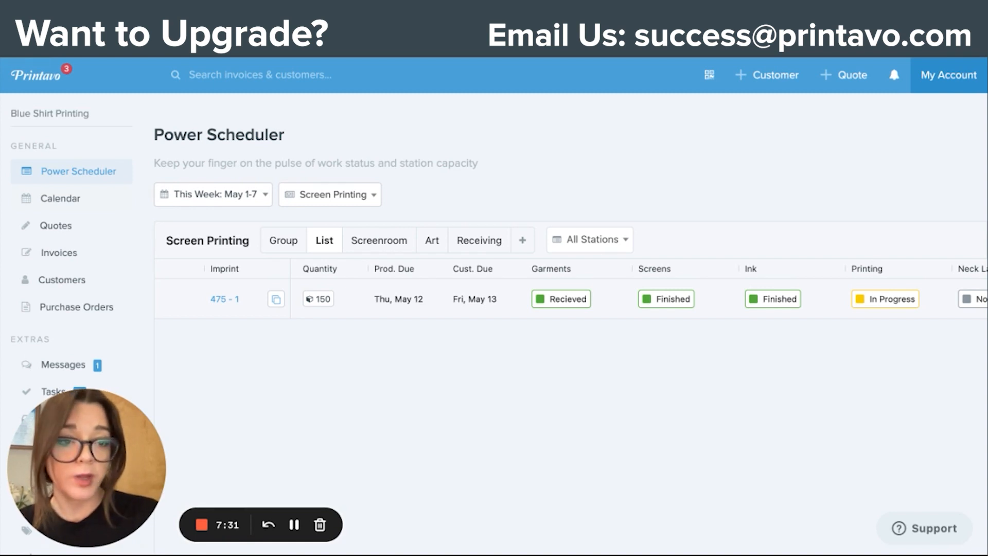
Step: Open the account's billing and subscription page and examine which plans include Power Scheduler and Purchase Orders
click(949, 75)
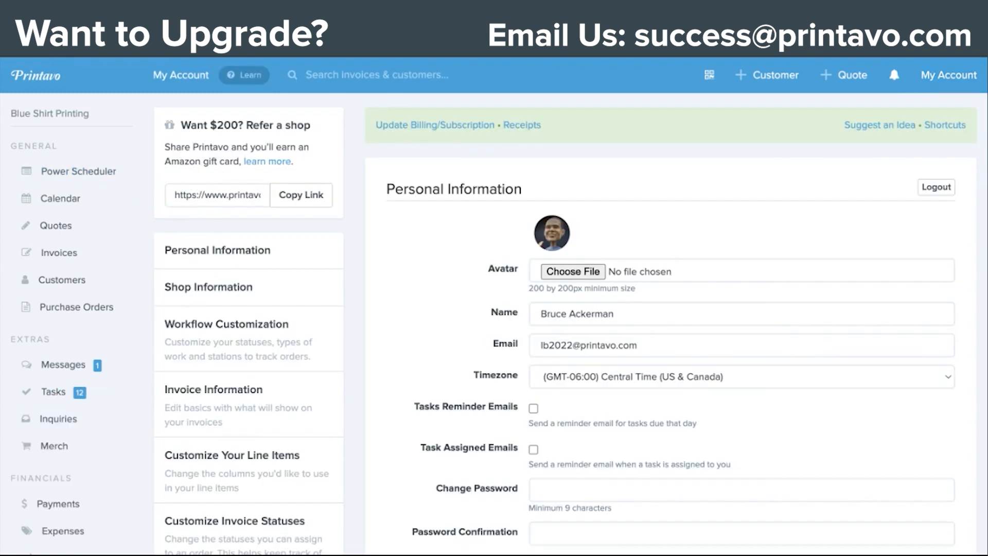
click(419, 127)
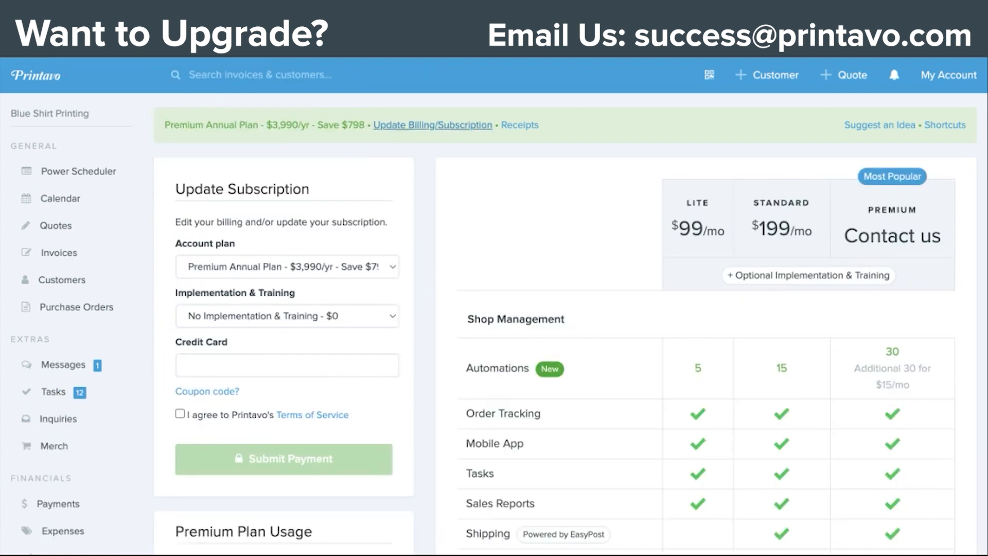
scroll(553, 371, down, 5)
scroll(553, 372, down, 1)
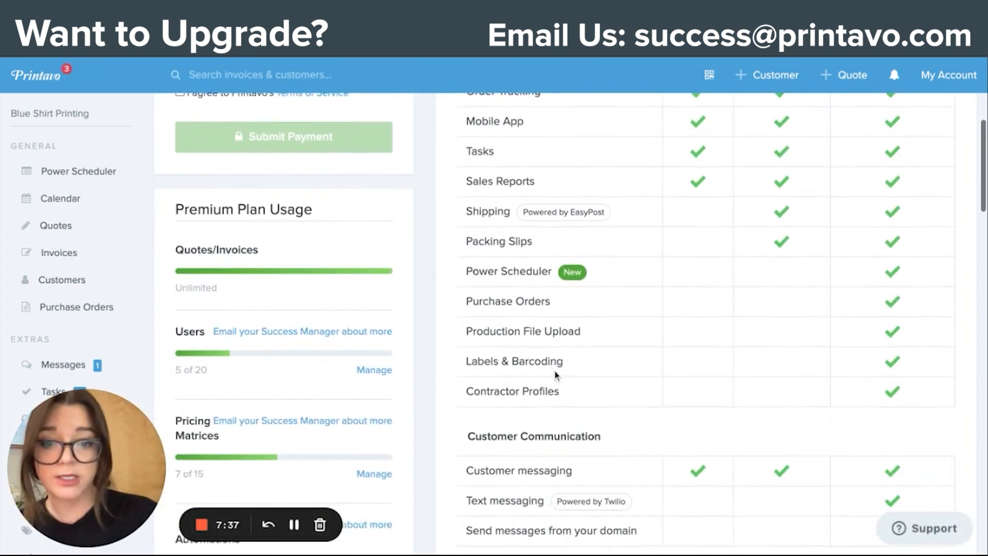
mouse_move(535, 278)
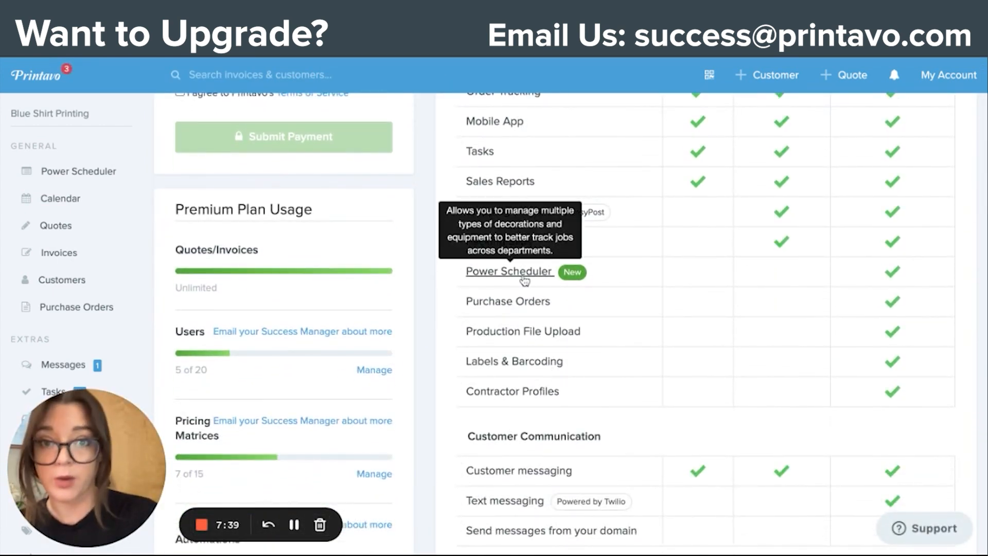
mouse_move(530, 303)
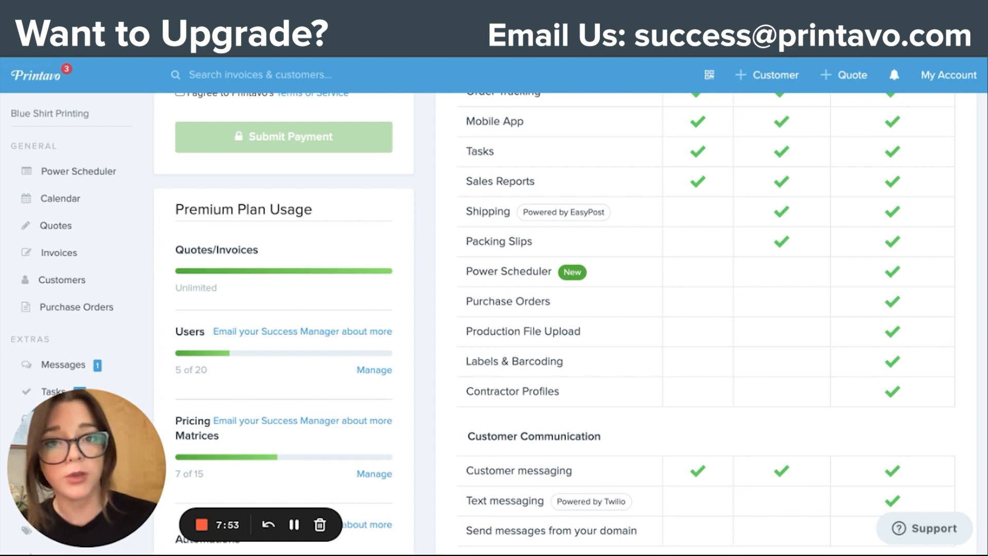
Step: Search for the Test Invoice by its number, open it and review its line items and imprint
text(475)
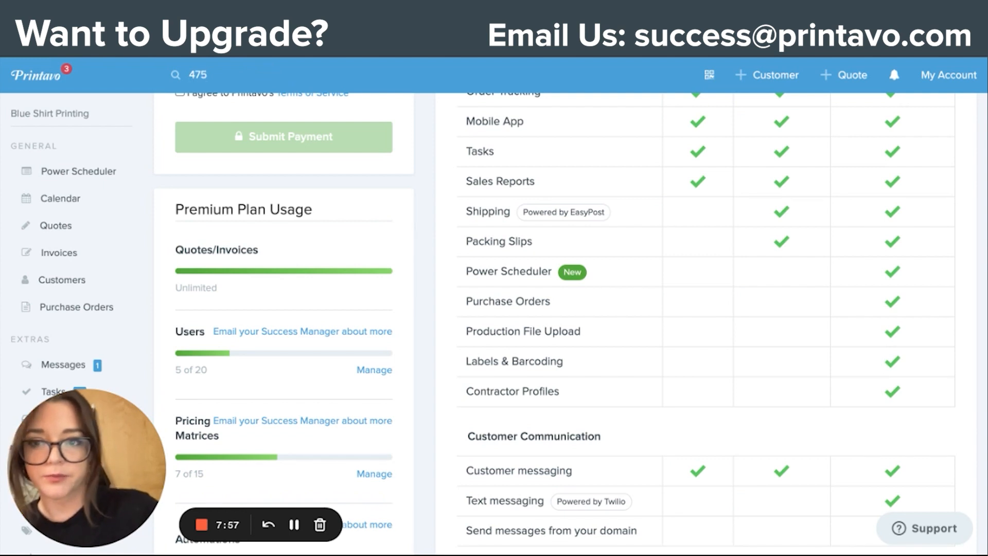
key(Return)
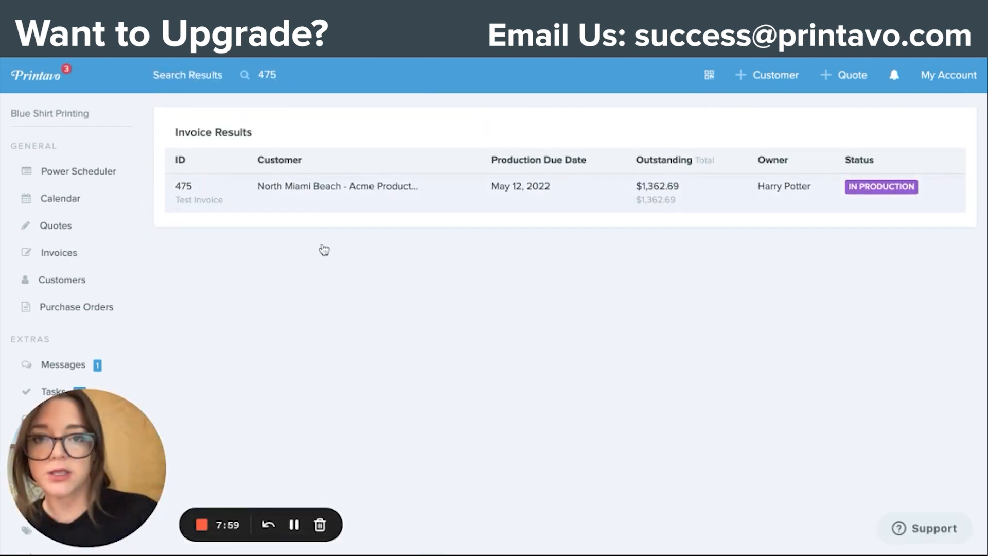
click(322, 231)
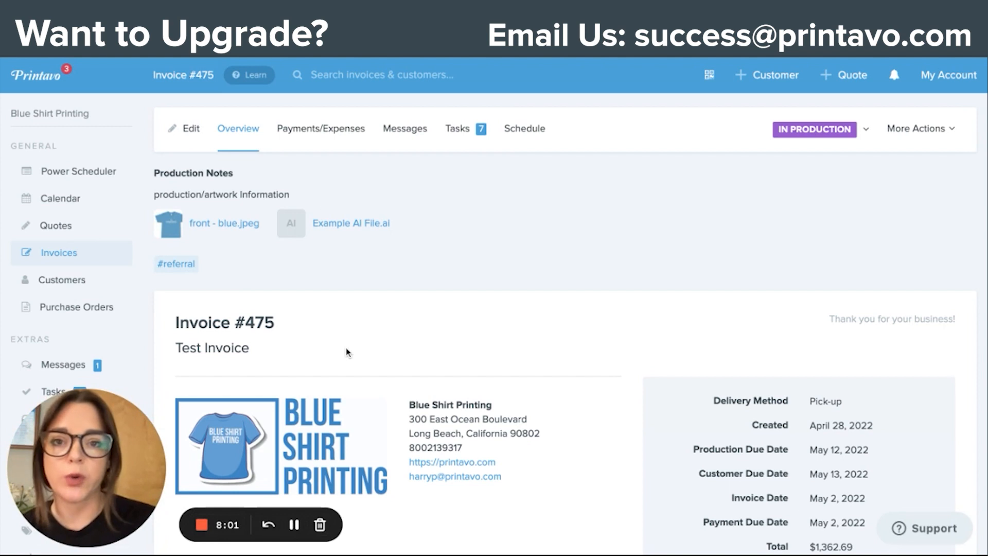
scroll(566, 319, down, 10)
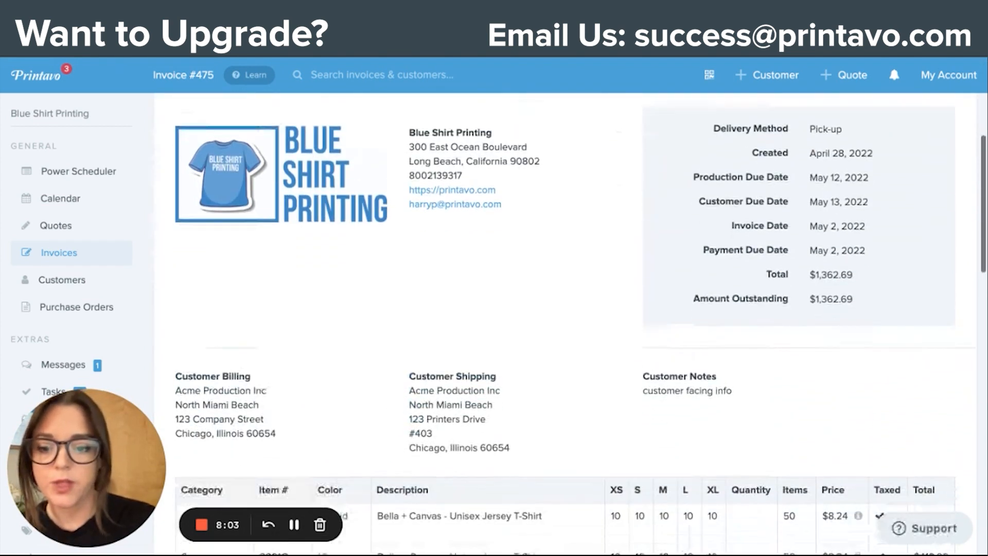
scroll(343, 189, down, 1)
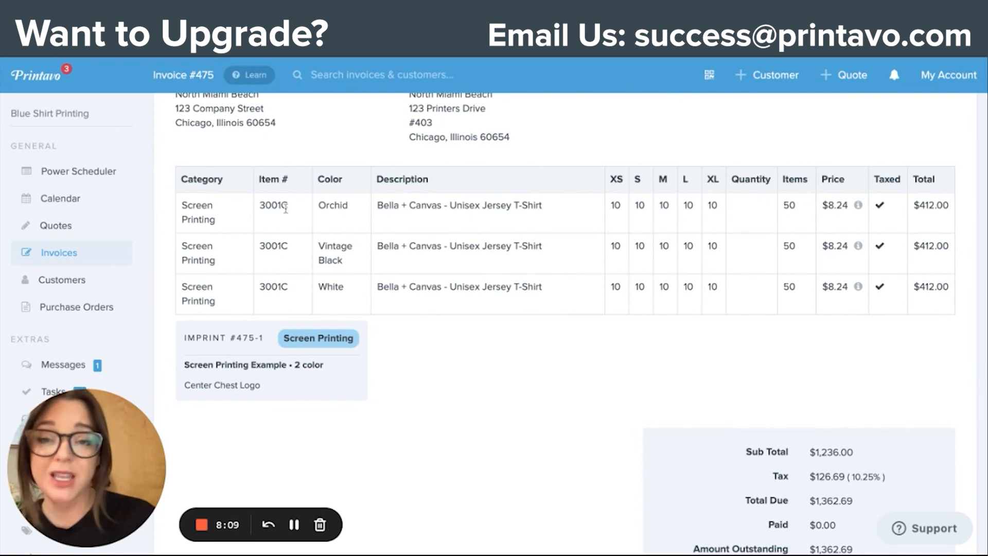
Step: Mark all line items of the Test Invoice as "Need Ordering" and check their product statuses
scroll(338, 287, up, 10)
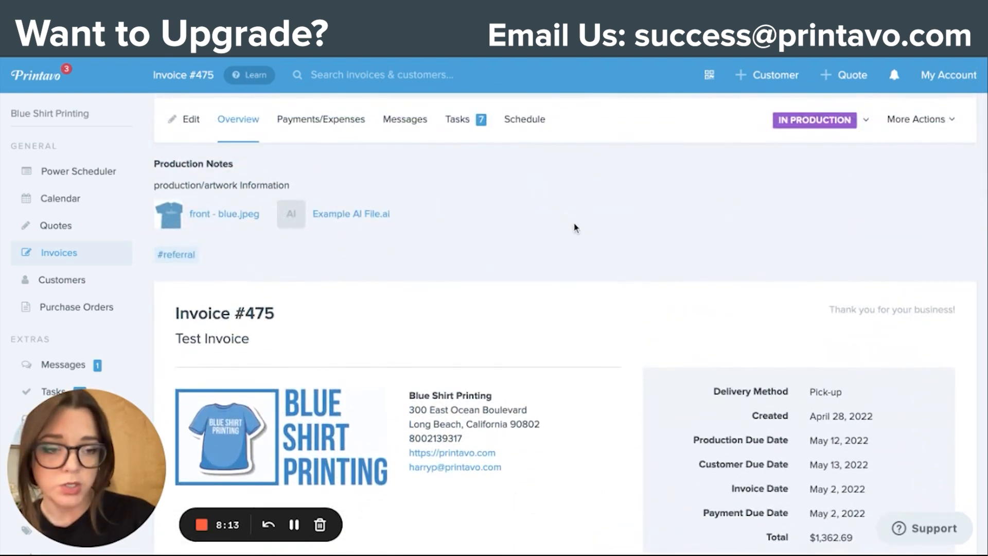
click(934, 127)
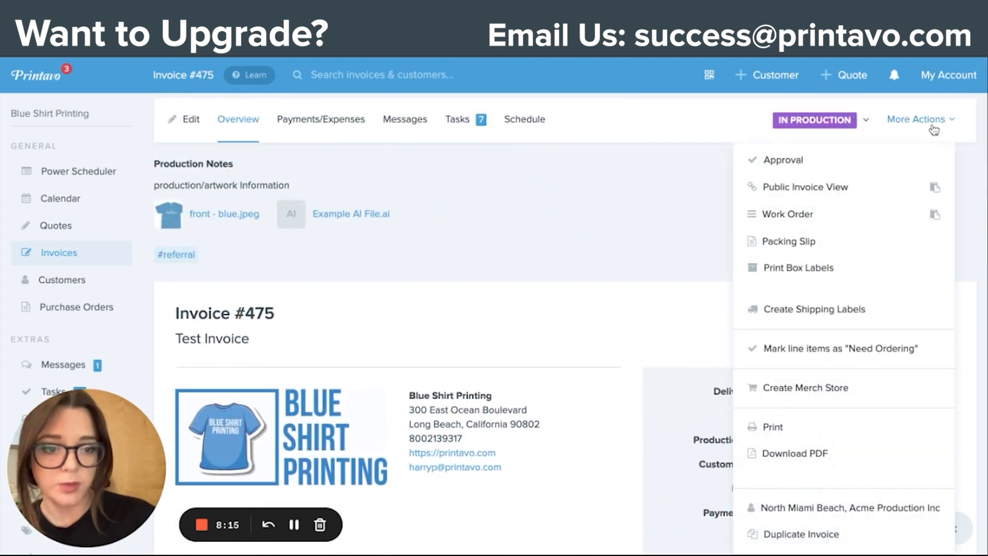
click(840, 355)
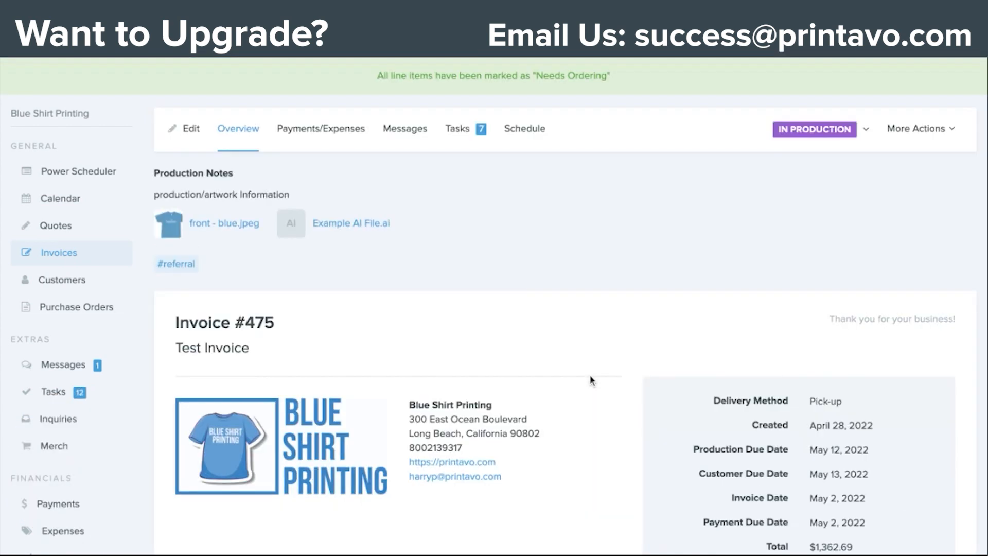
scroll(590, 378, down, 5)
scroll(590, 378, down, 5)
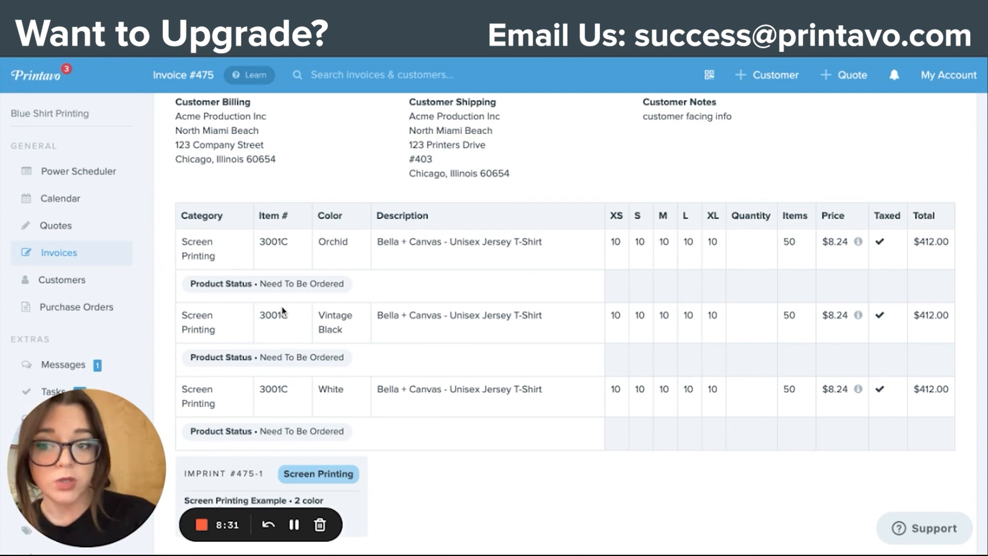
Step: Open the Purchase Orders list and look through the existing orders and their statuses
click(73, 309)
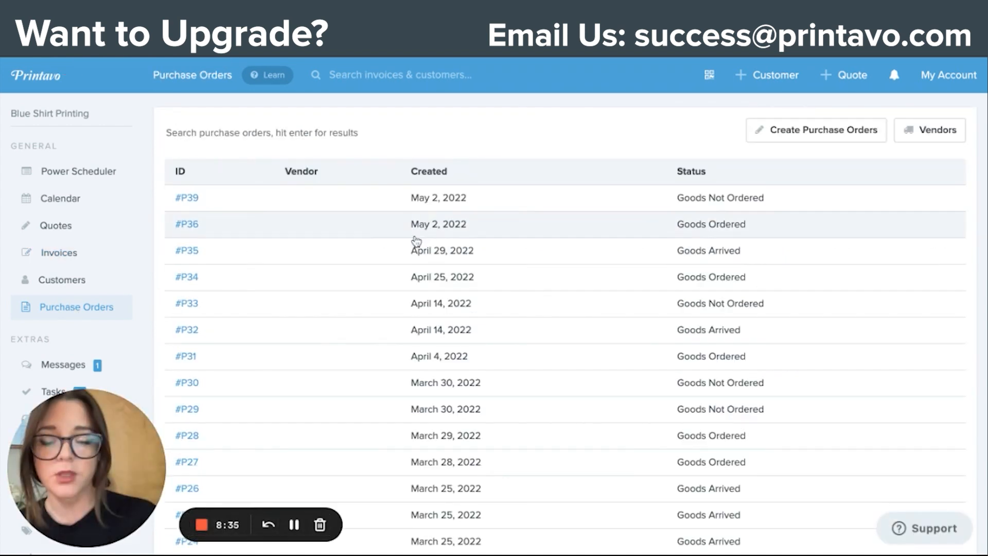
scroll(381, 265, down, 5)
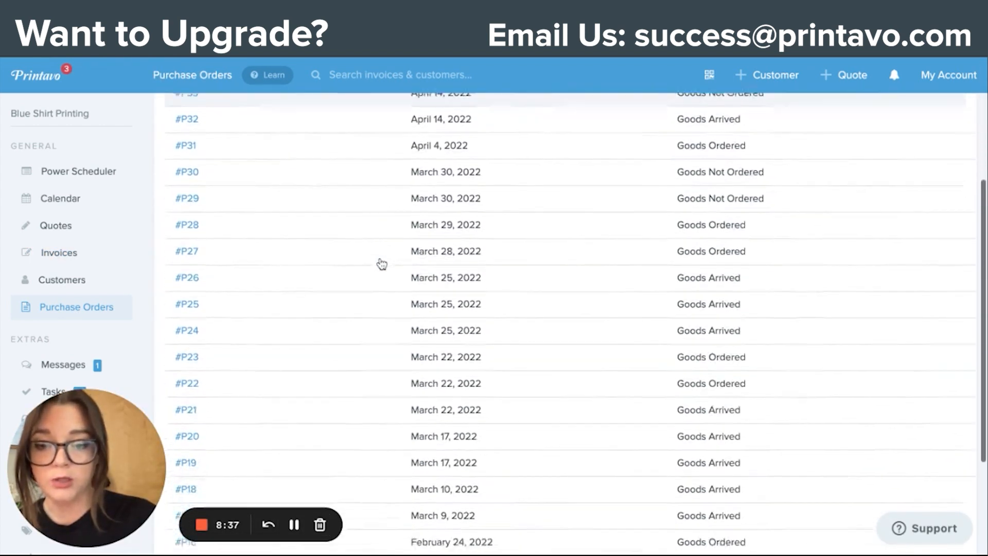
scroll(382, 264, up, 5)
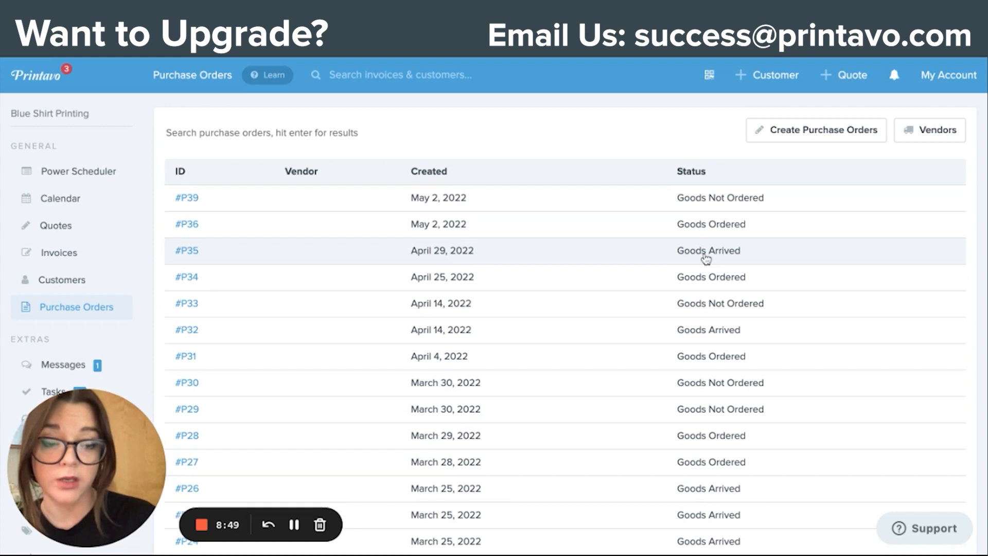
Step: Open the purchase order creation page and examine the Test Invoice's items needing ordering alongside the existing purchase orders
click(824, 133)
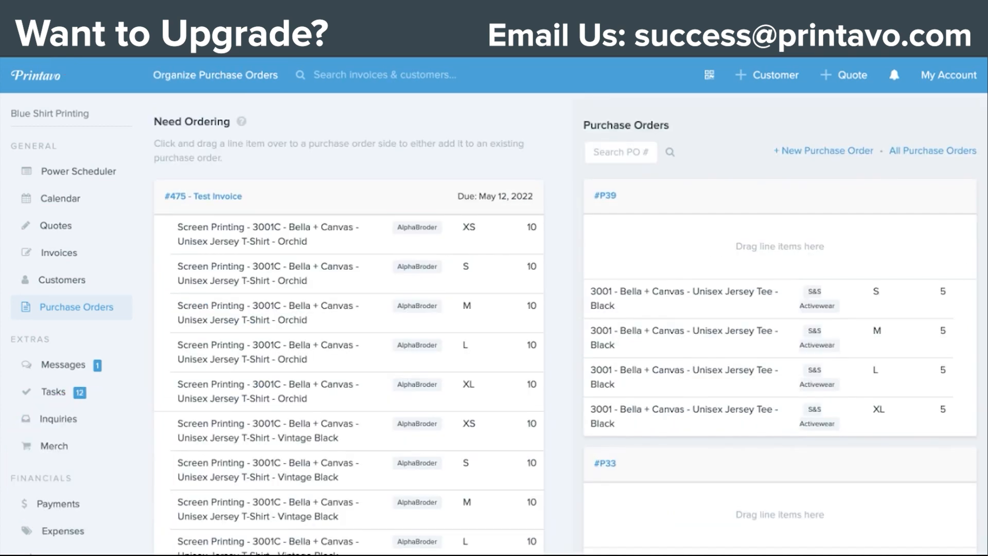
scroll(715, 191, down, 3)
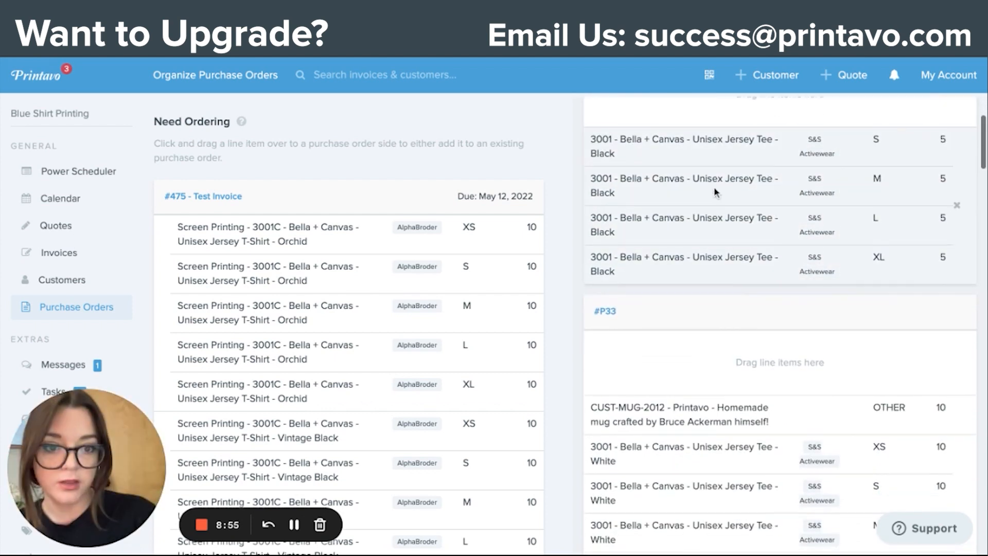
scroll(719, 199, down, 3)
scroll(607, 312, up, 6)
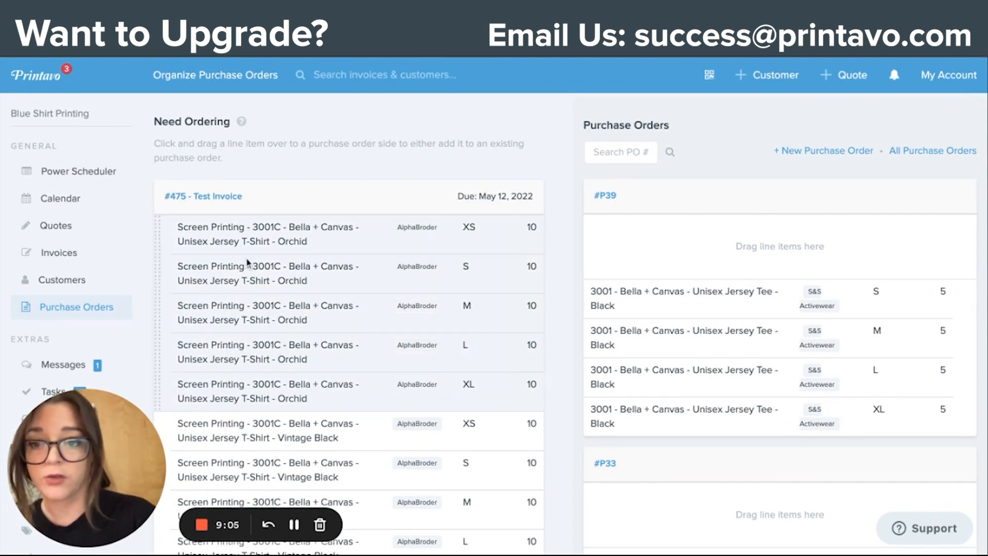
scroll(247, 262, down, 2)
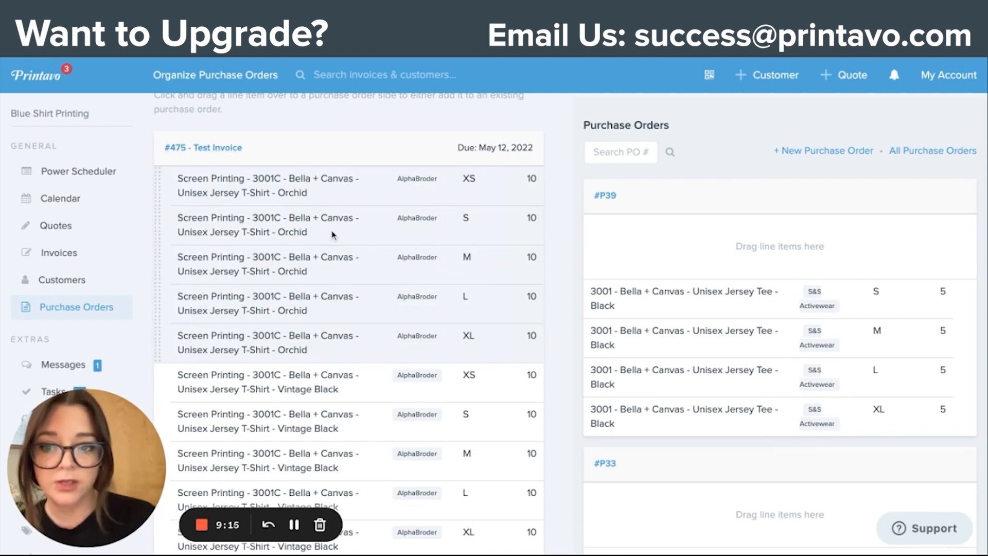
scroll(332, 234, up, 2)
scroll(354, 337, down, 10)
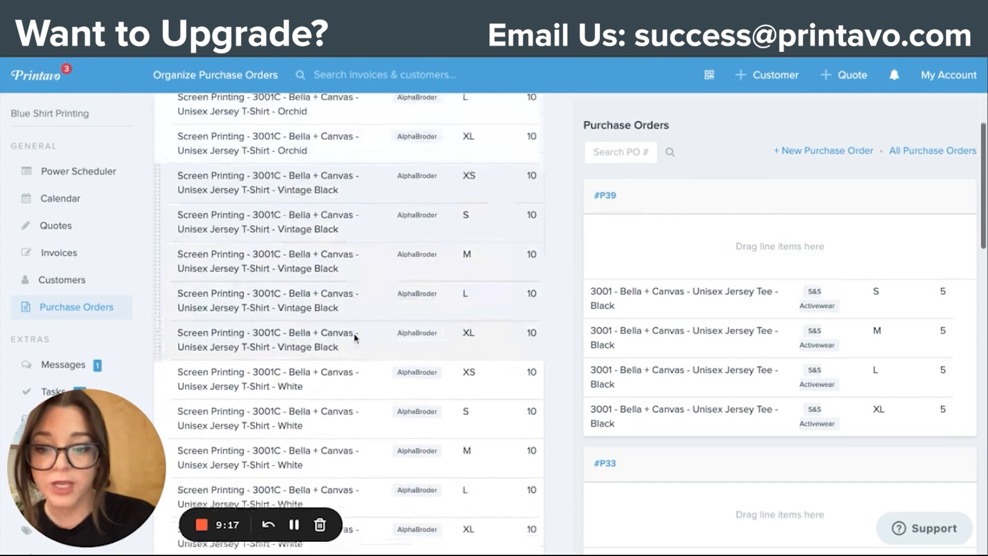
scroll(354, 336, down, 2)
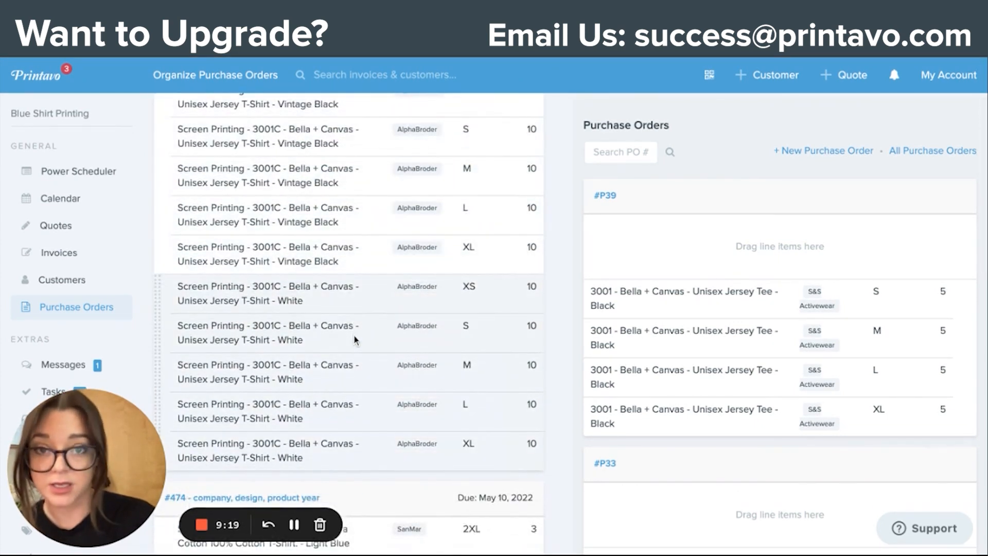
scroll(355, 339, up, 12)
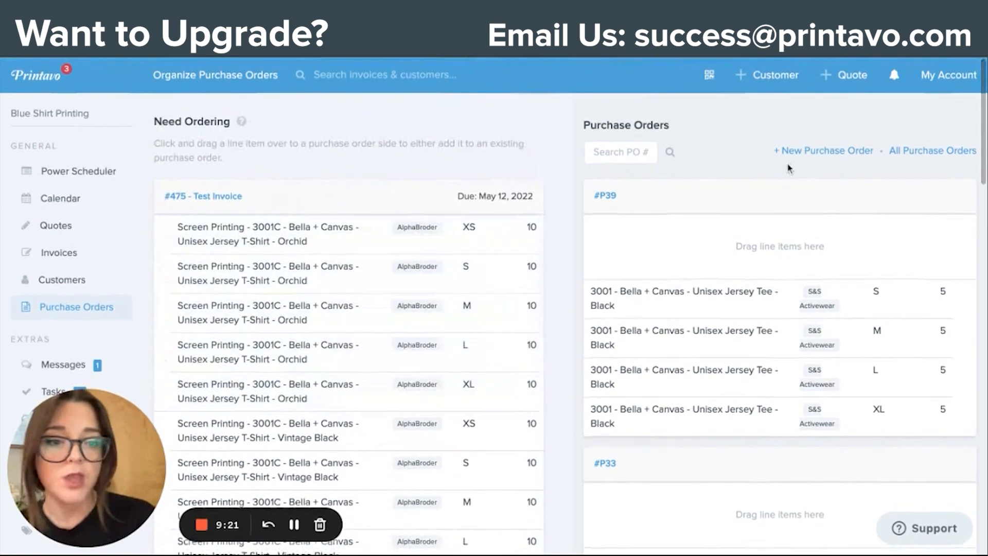
Step: Create a new purchase order and attach the Test Invoice's Orchid, Vintage Black and White 3001C T-shirt line items to it
click(826, 151)
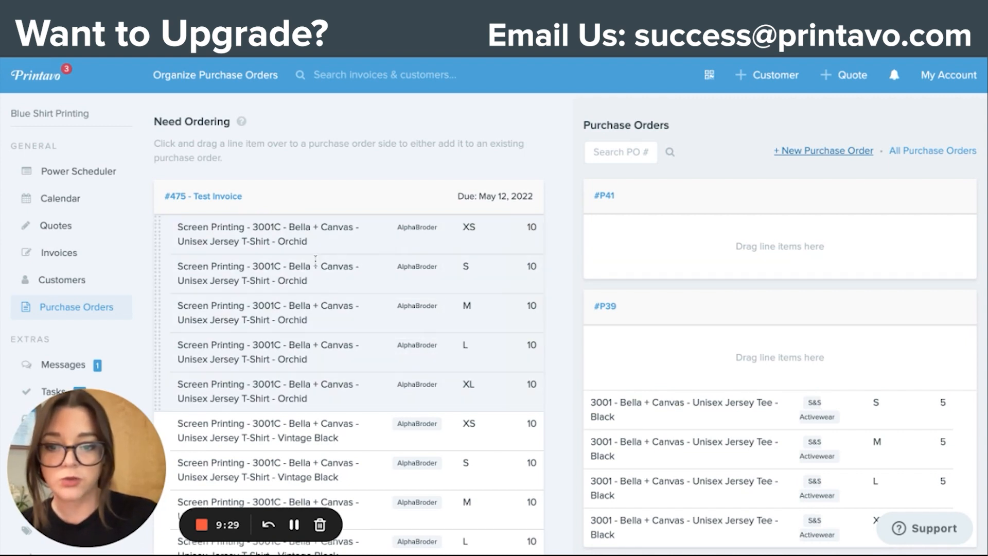
drag(349, 263, 747, 212)
mouse_move(351, 281)
mouse_down()
mouse_move(568, 244)
mouse_move(715, 244)
mouse_up()
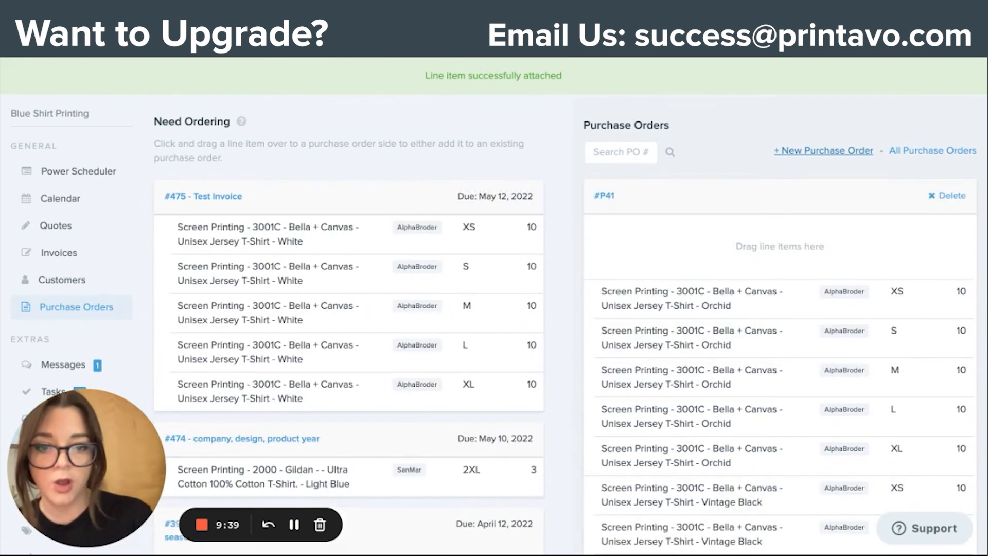
drag(404, 286, 796, 246)
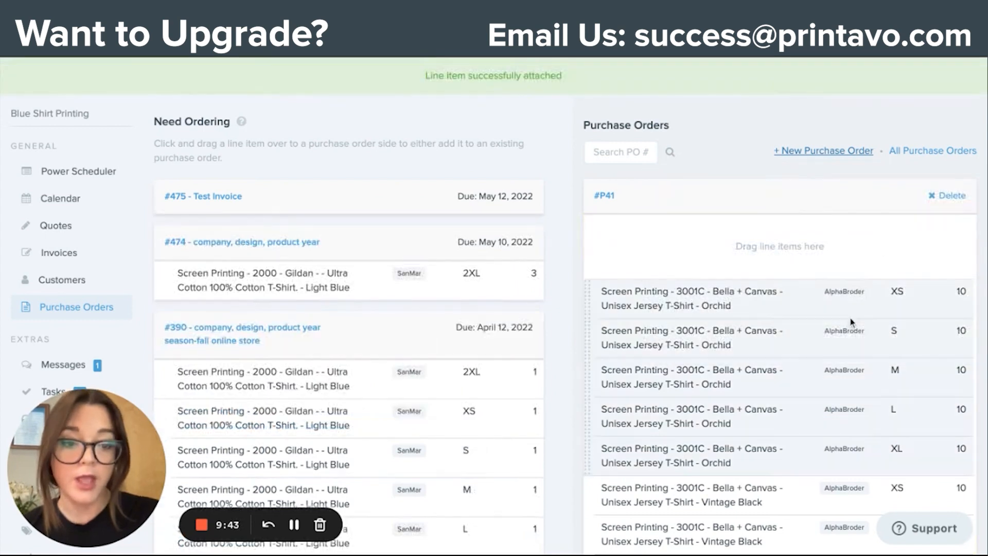
Step: Review the new purchase order's line items and the other invoices' items that still need ordering
scroll(853, 291, down, 2)
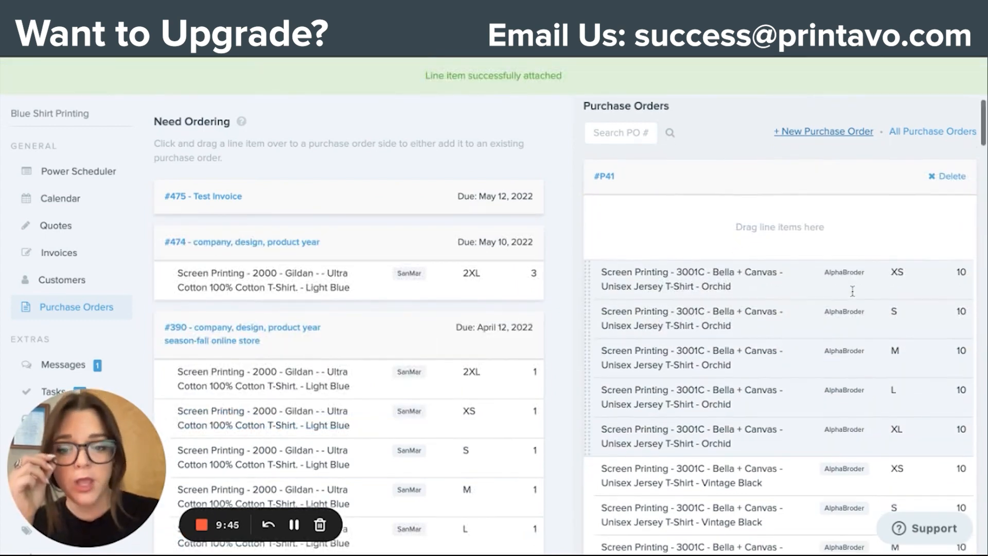
scroll(387, 308, down, 2)
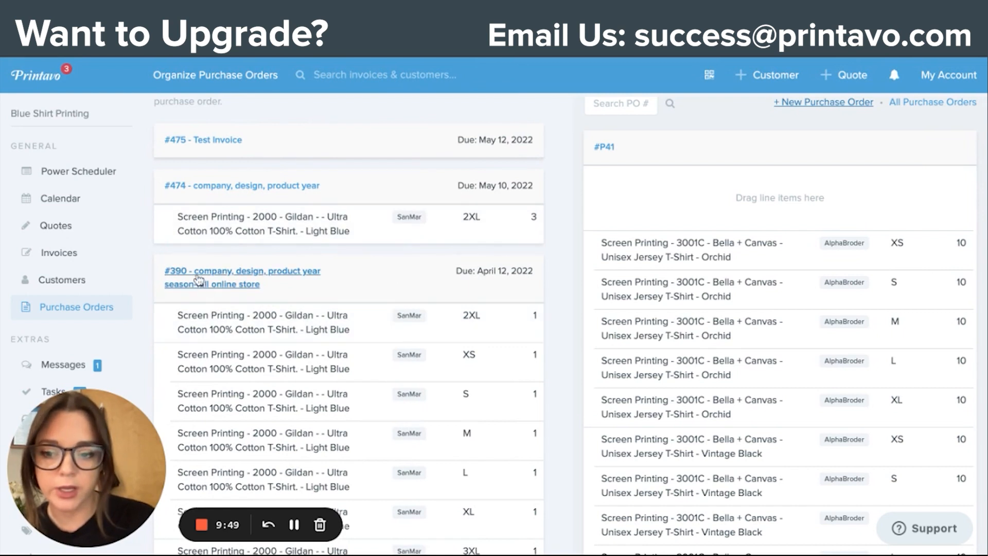
scroll(205, 288, down, 2)
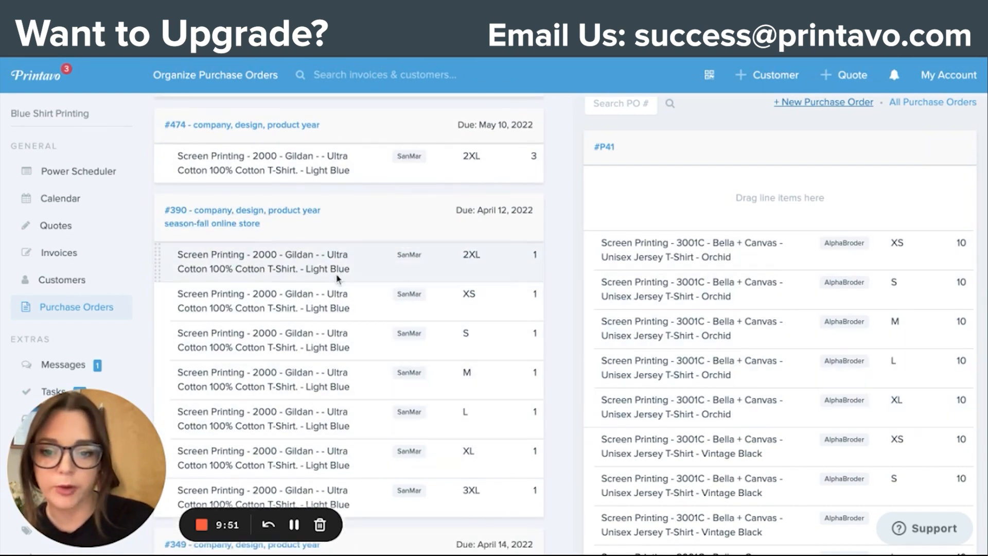
mouse_move(352, 174)
mouse_down()
mouse_move(818, 204)
mouse_move(560, 180)
mouse_move(462, 189)
mouse_up()
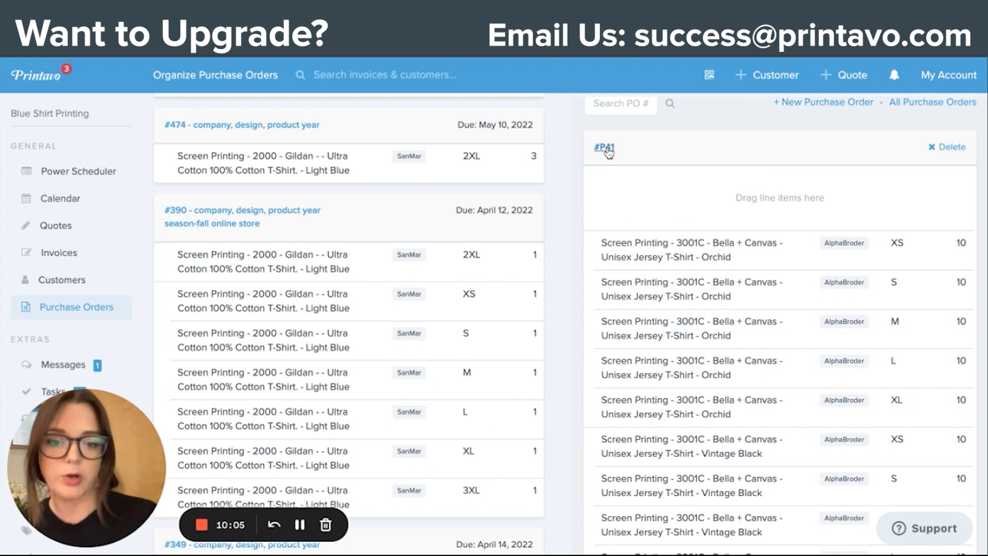
Step: Open the new purchase order and examine its line items and their linked invoices
click(605, 148)
scroll(368, 335, down, 3)
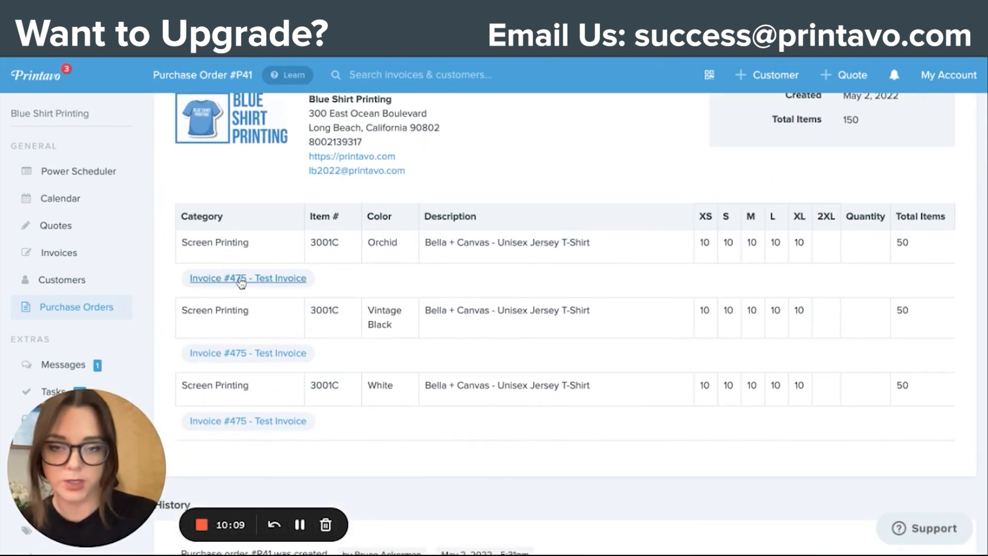
Step: Set the purchase order's vendor to AlphaBroder and its goods status to Ordered, and save it
scroll(240, 282, up, 3)
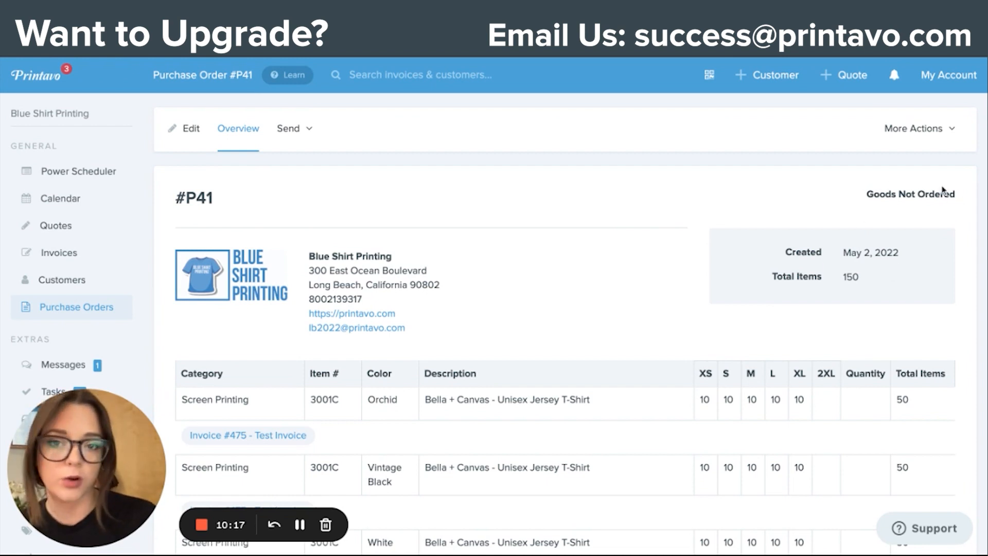
click(194, 133)
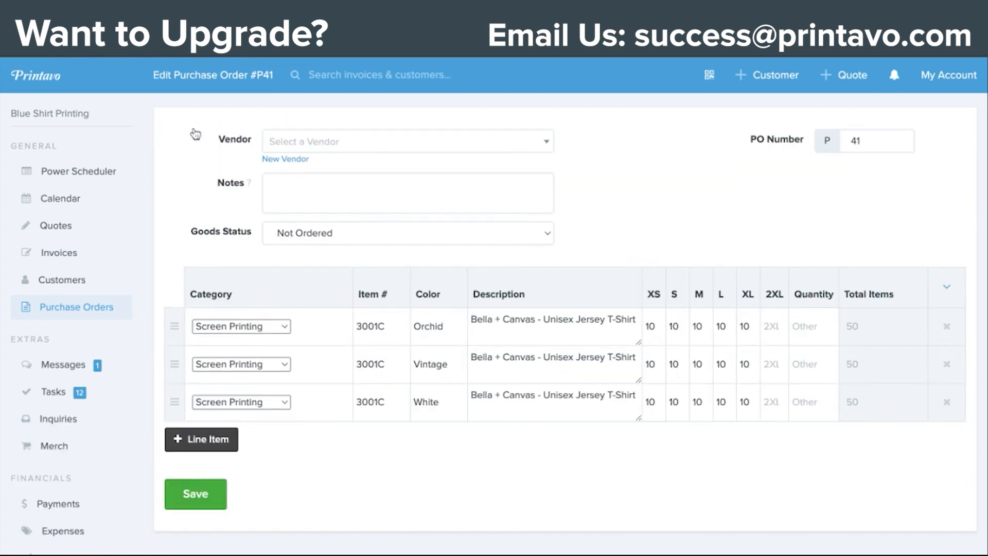
click(340, 145)
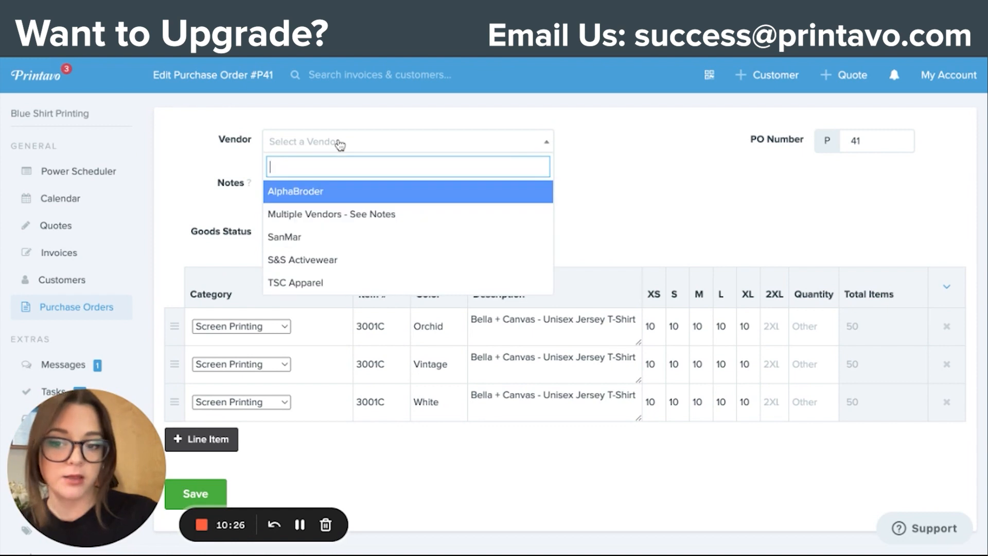
click(289, 192)
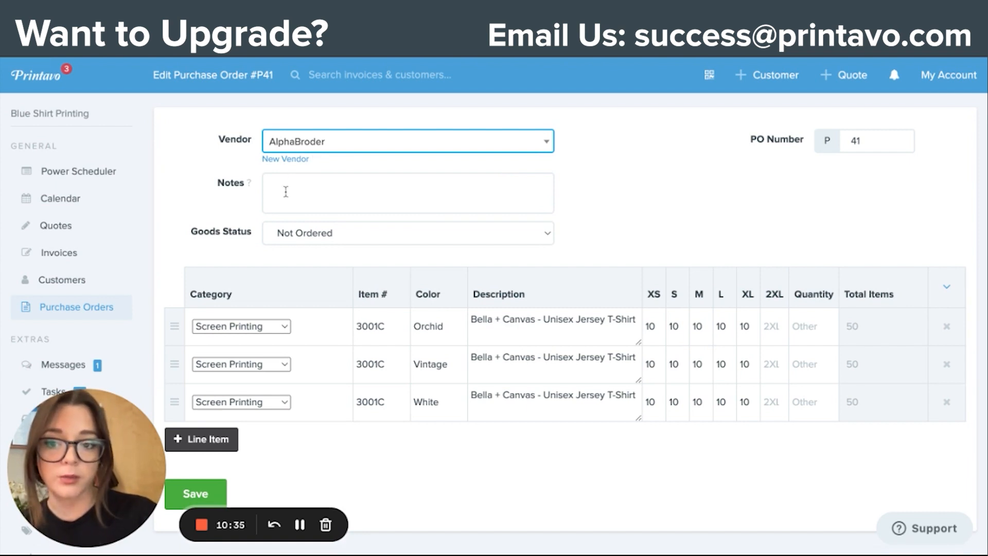
click(285, 210)
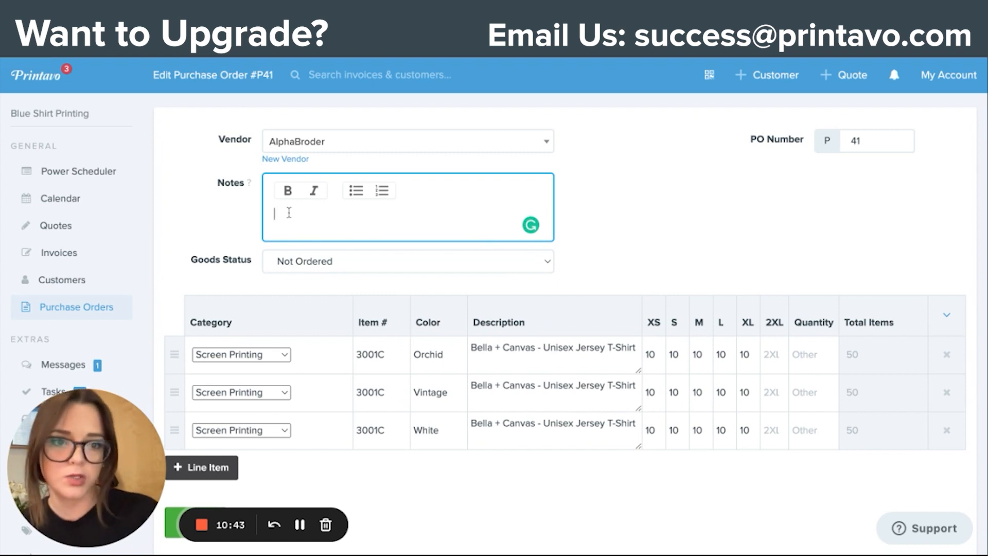
click(368, 260)
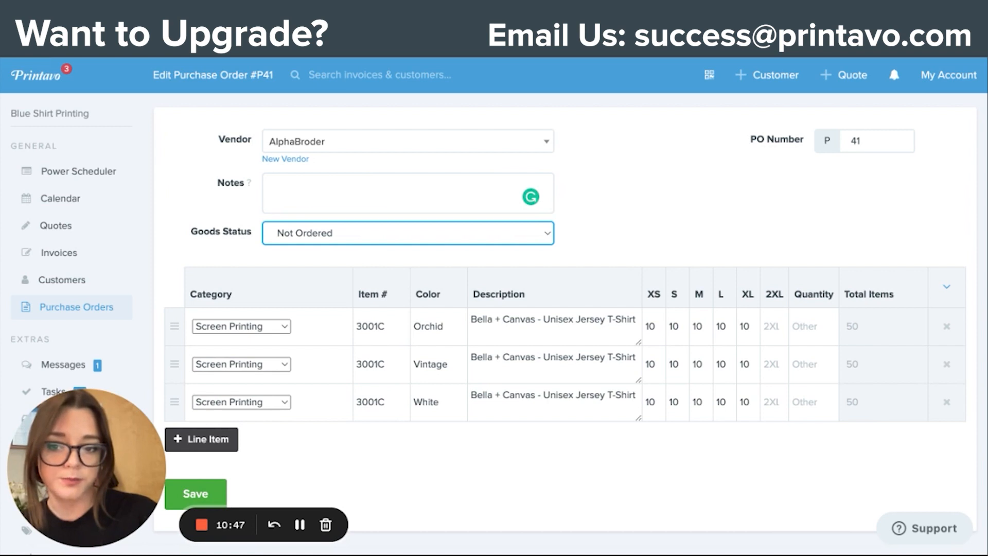
click(220, 228)
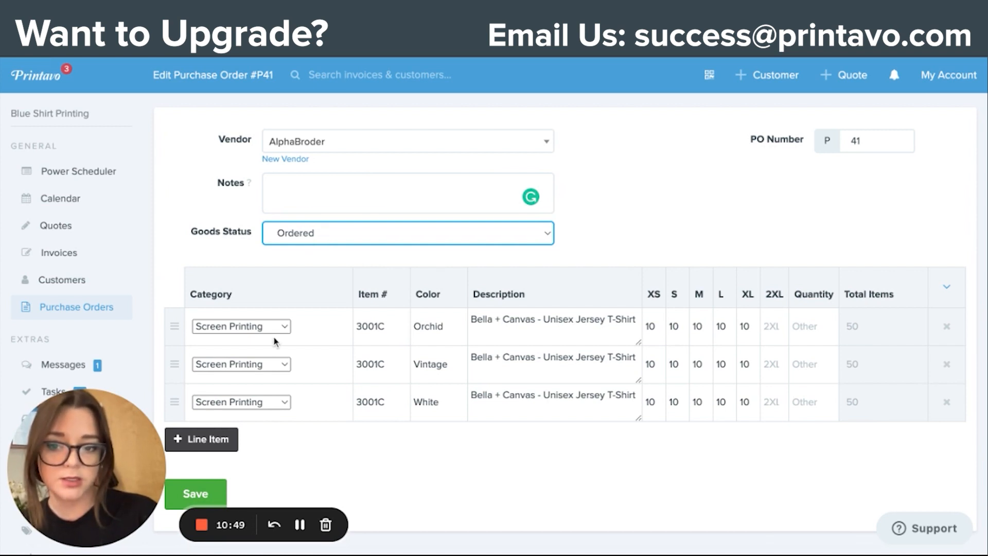
click(227, 489)
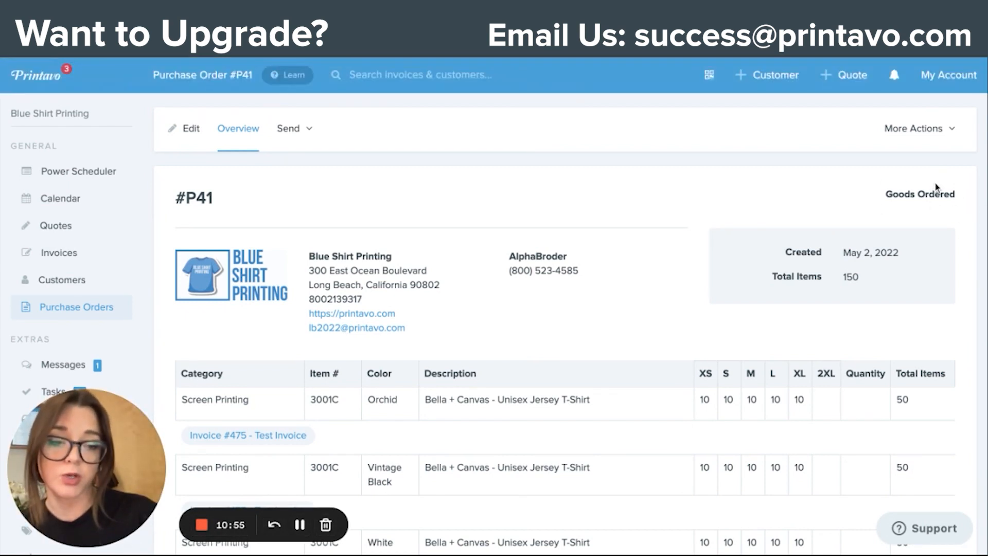
Step: Check the line items' product statuses on the linked Test Invoice and return to the purchase order
scroll(424, 328, down, 2)
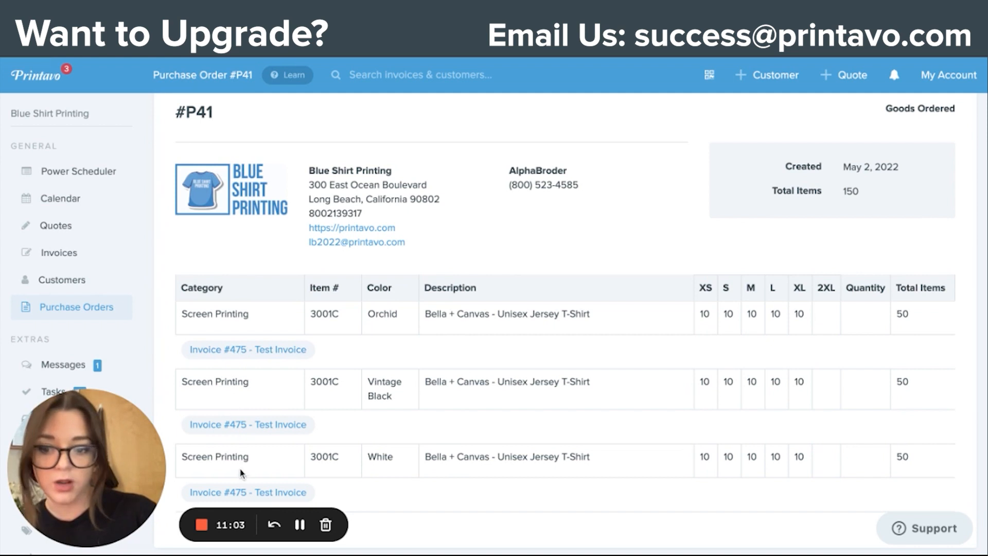
click(237, 350)
scroll(356, 348, down, 5)
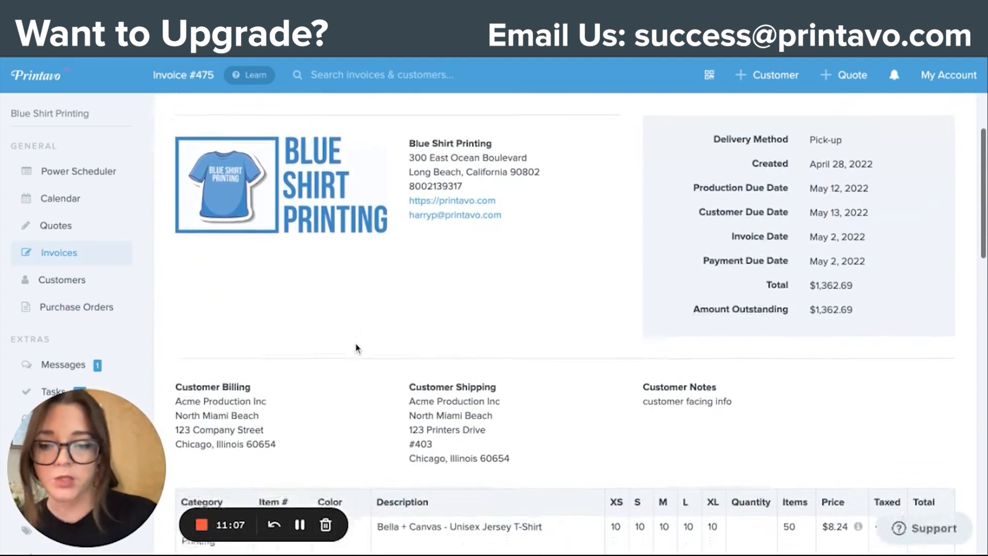
scroll(355, 348, down, 6)
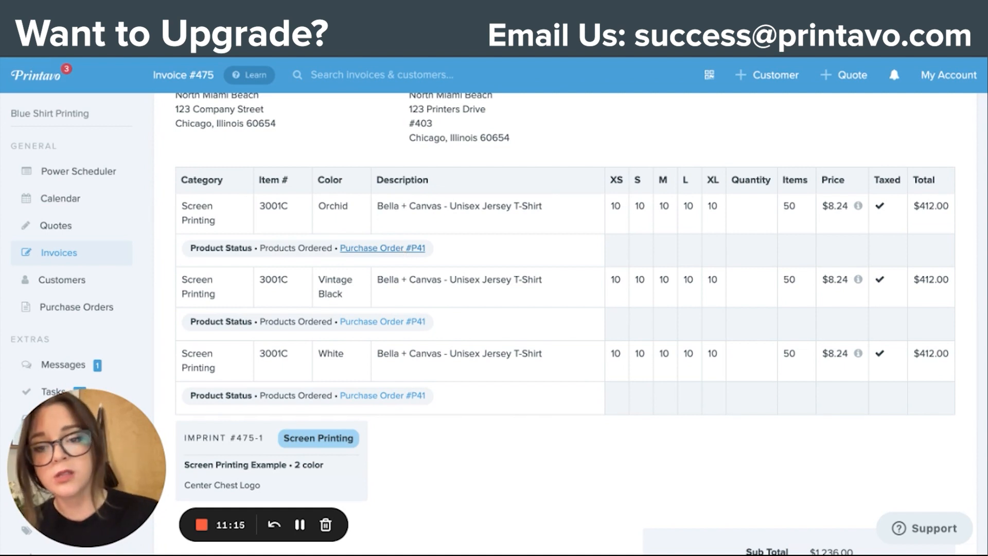
click(382, 248)
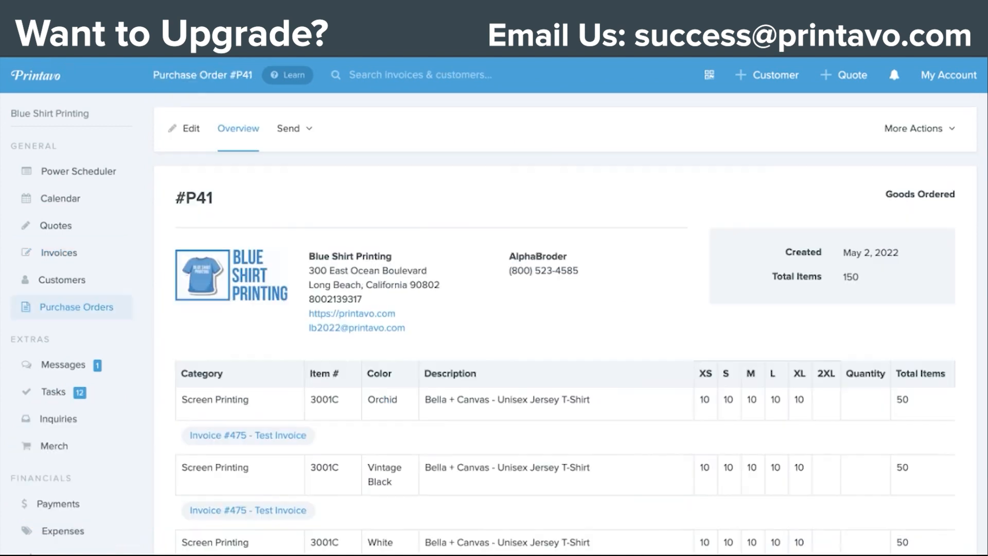
Step: Add two extra tracking number fields for the purchase order and close the dialog without saving
click(950, 136)
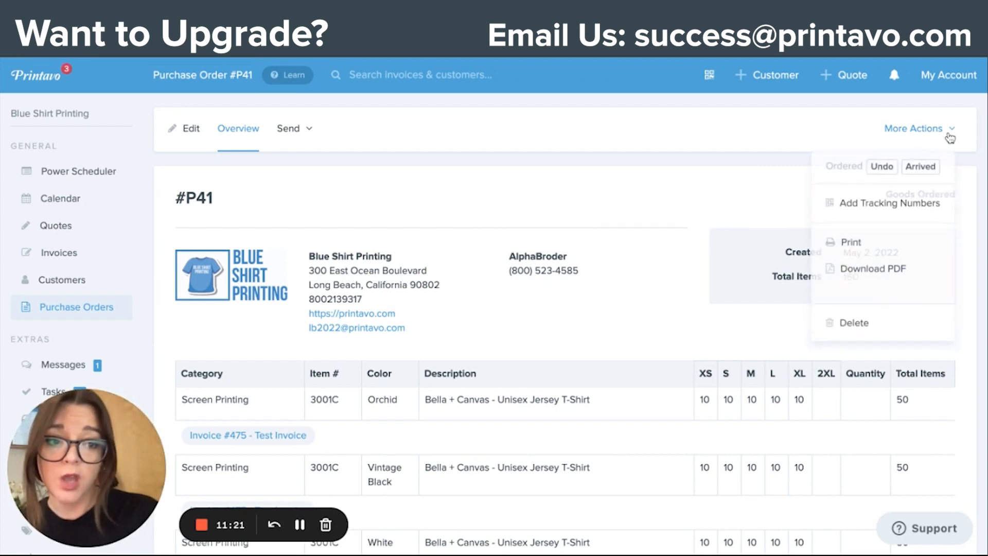
click(884, 213)
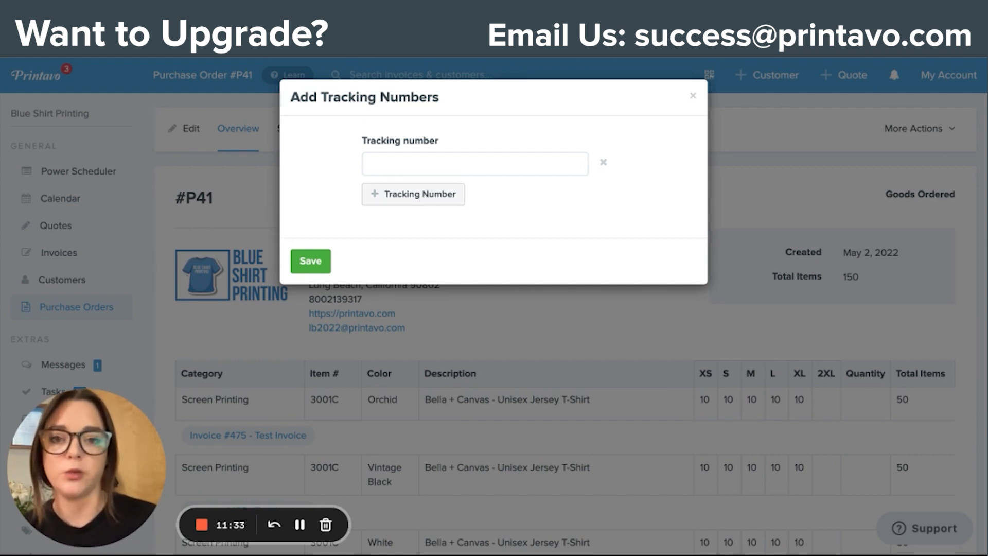
click(417, 194)
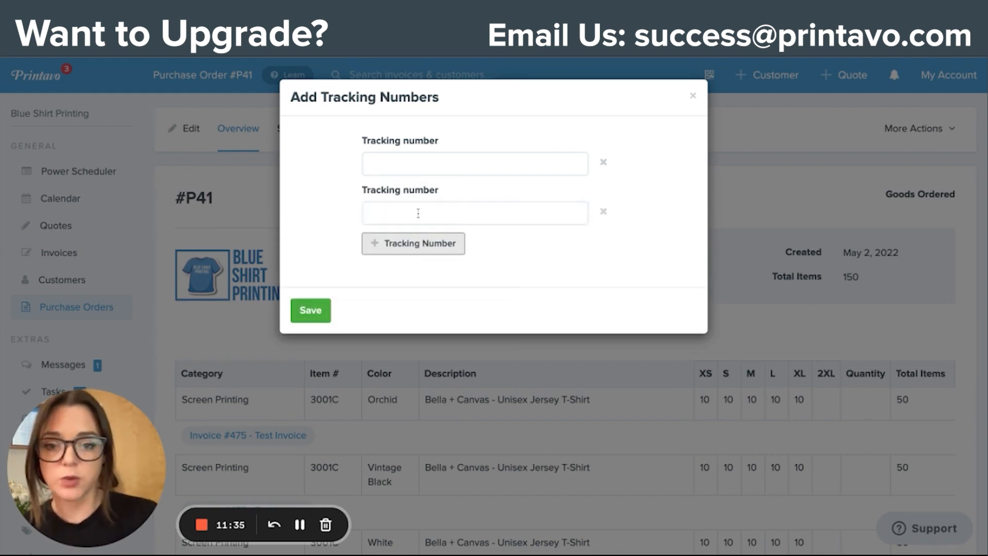
click(418, 243)
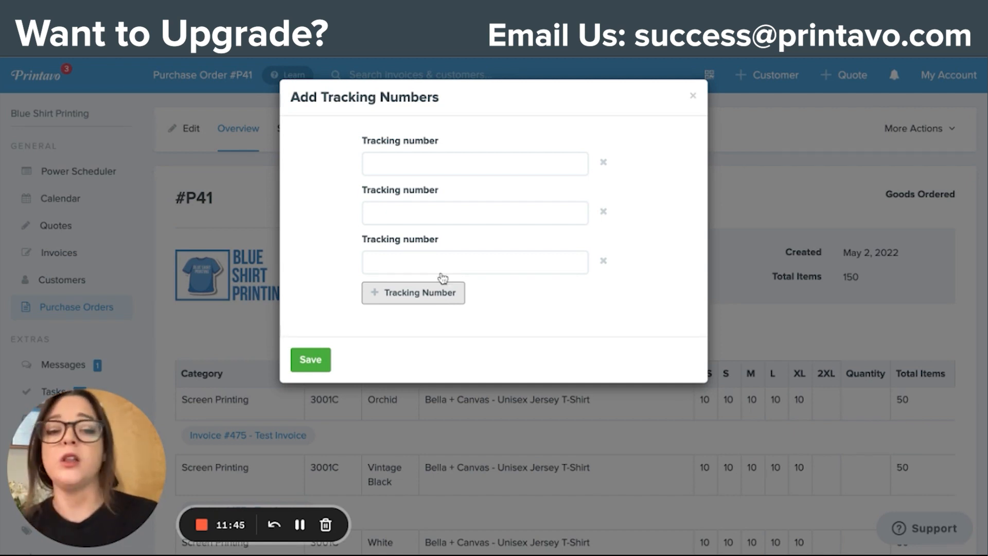
click(693, 96)
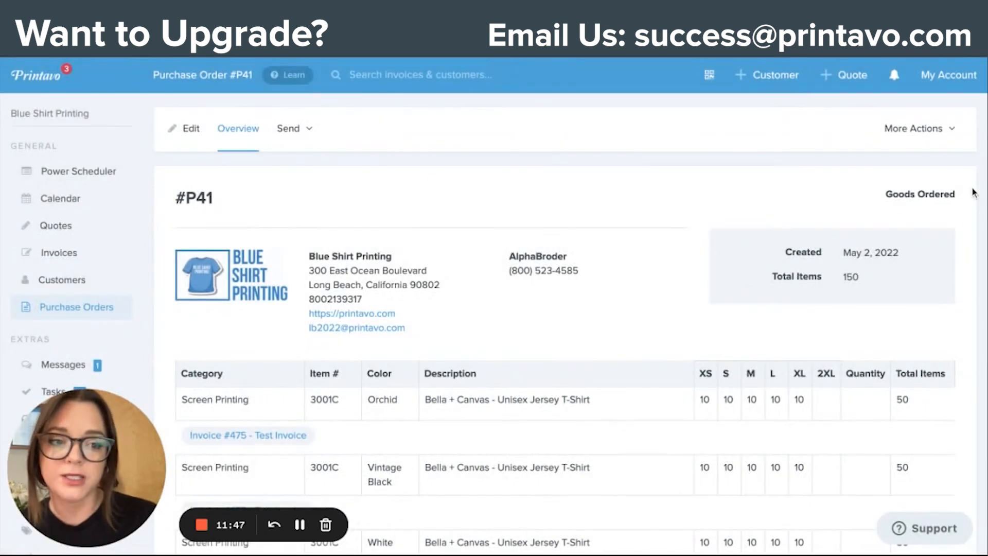
Step: Mark the purchase order's goods as Arrived and check the product statuses on the linked Test Invoice
click(953, 131)
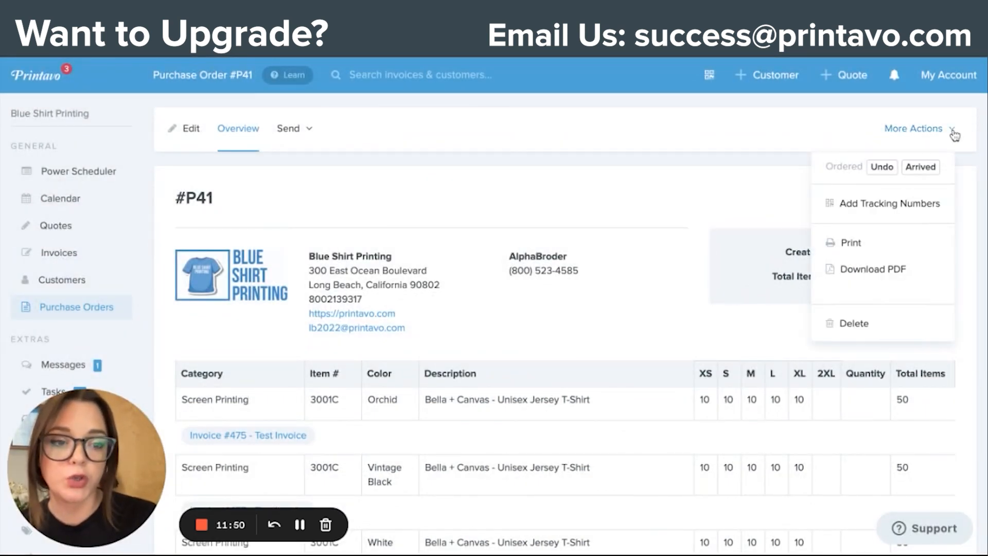
click(931, 169)
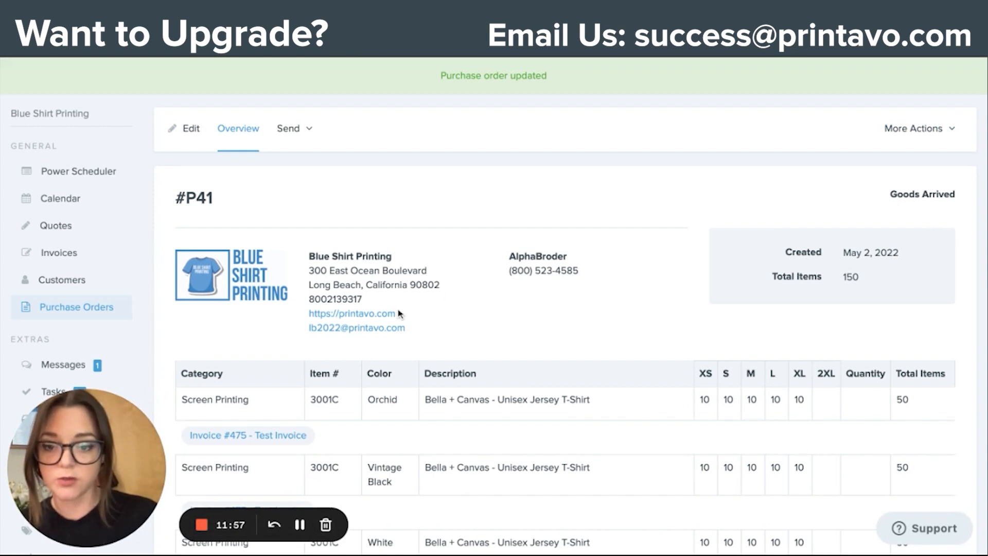
scroll(360, 309, down, 3)
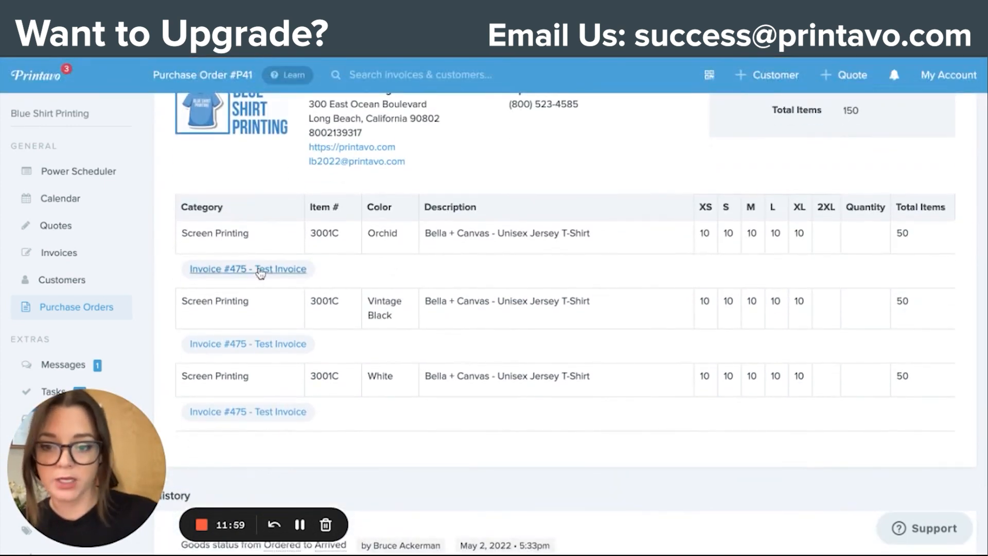
click(261, 273)
scroll(300, 329, down, 5)
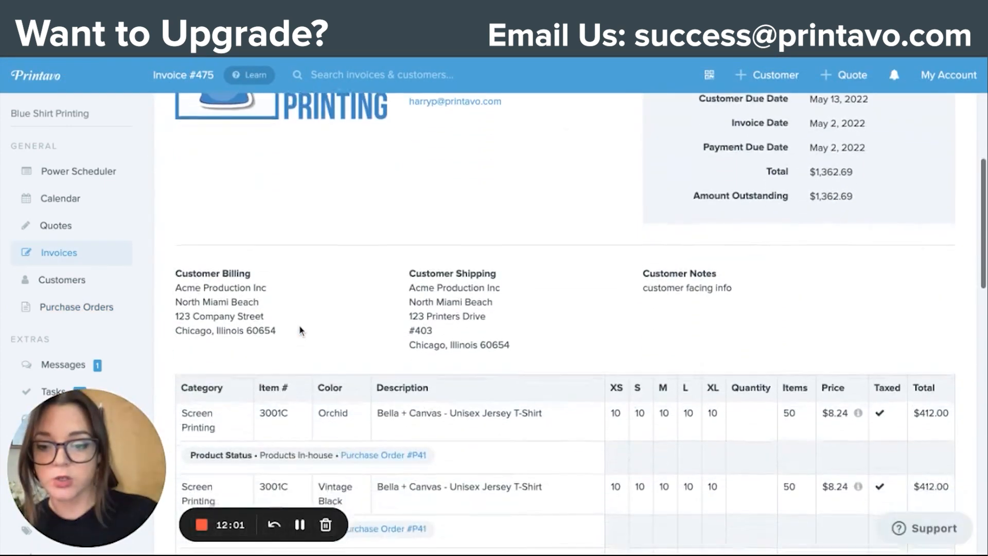
scroll(301, 330, down, 4)
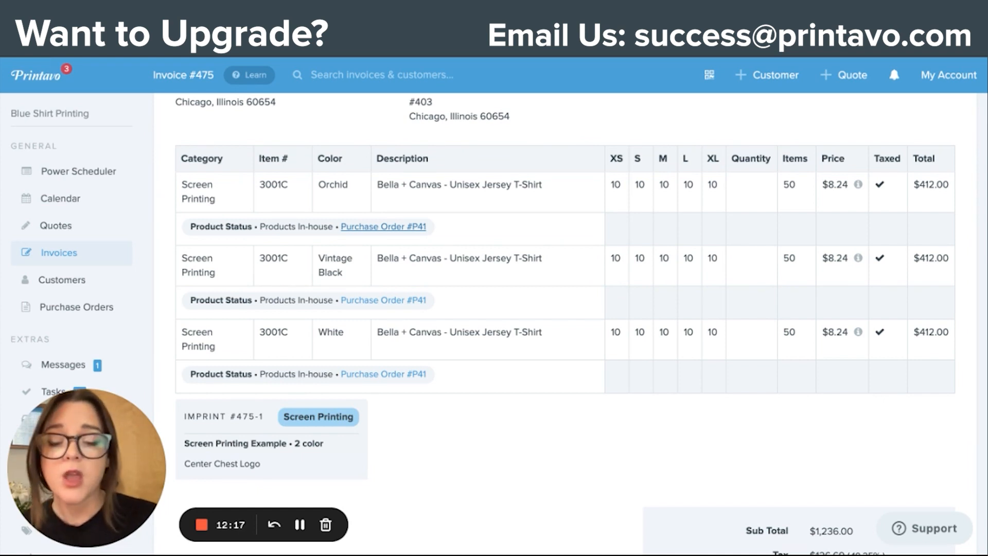
Step: Return to the purchase order and examine its options for sending, printing and downloading
click(383, 227)
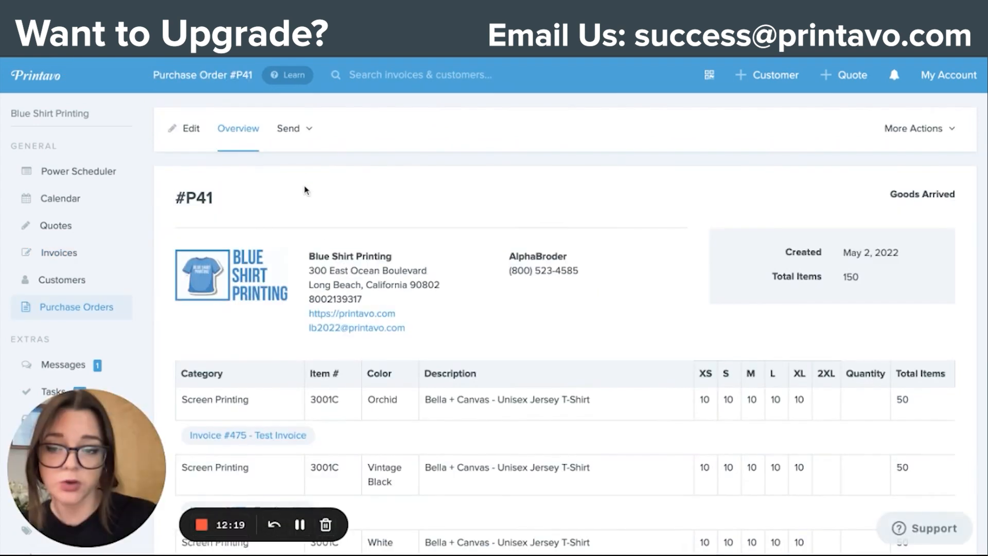
click(304, 127)
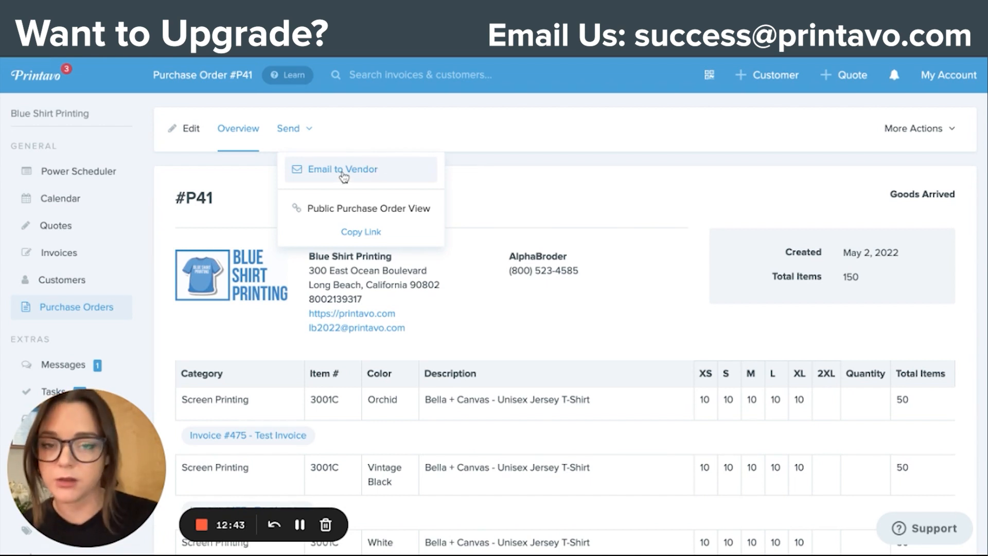
click(465, 168)
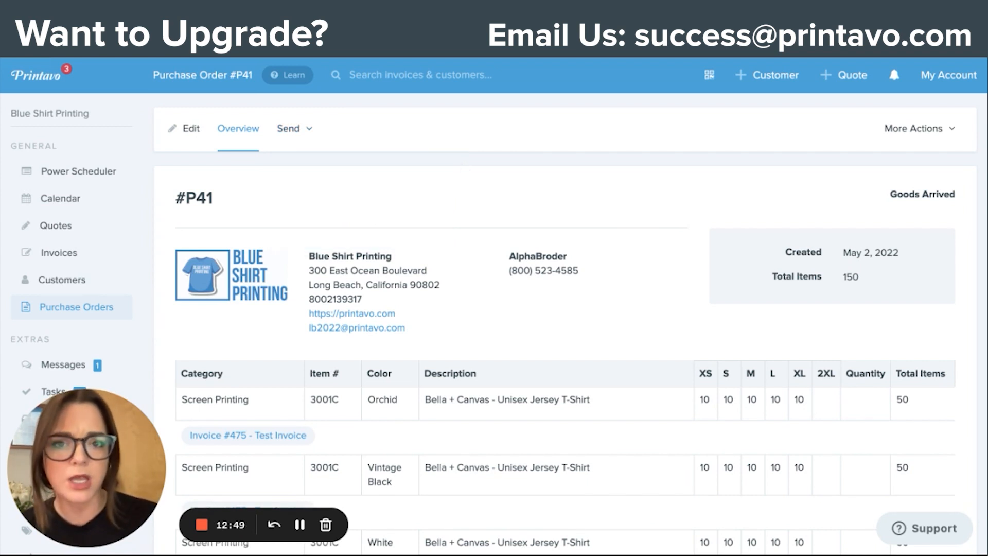
click(925, 129)
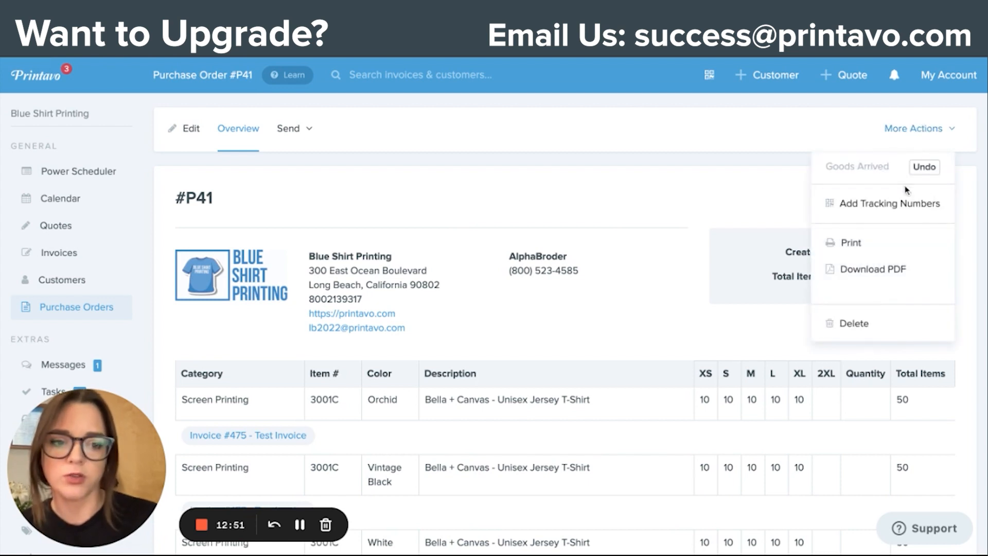
click(731, 196)
Step: Open the account's billing and subscription page and compare the features of the Lite, Standard and Premium plans
click(955, 79)
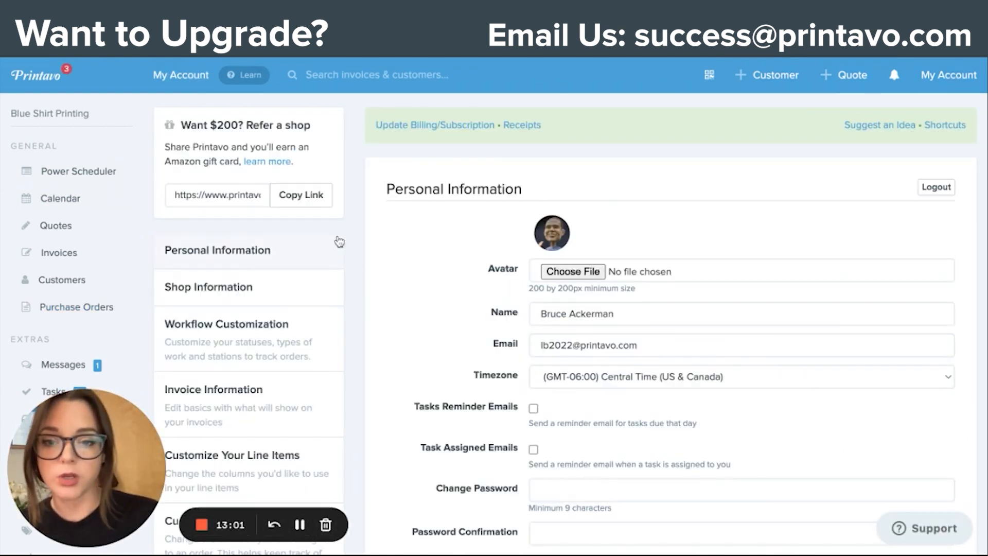
click(425, 126)
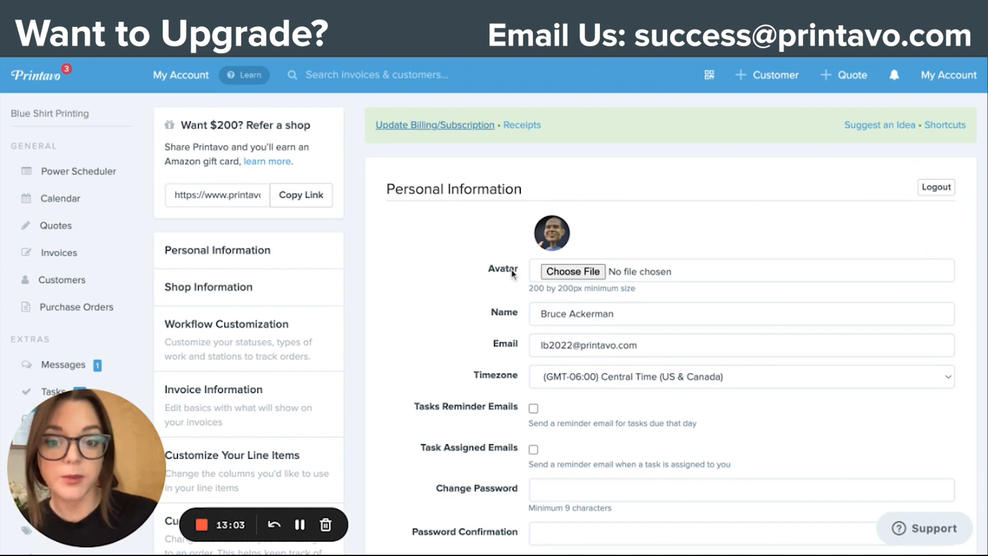
scroll(513, 273, down, 3)
scroll(513, 272, down, 2)
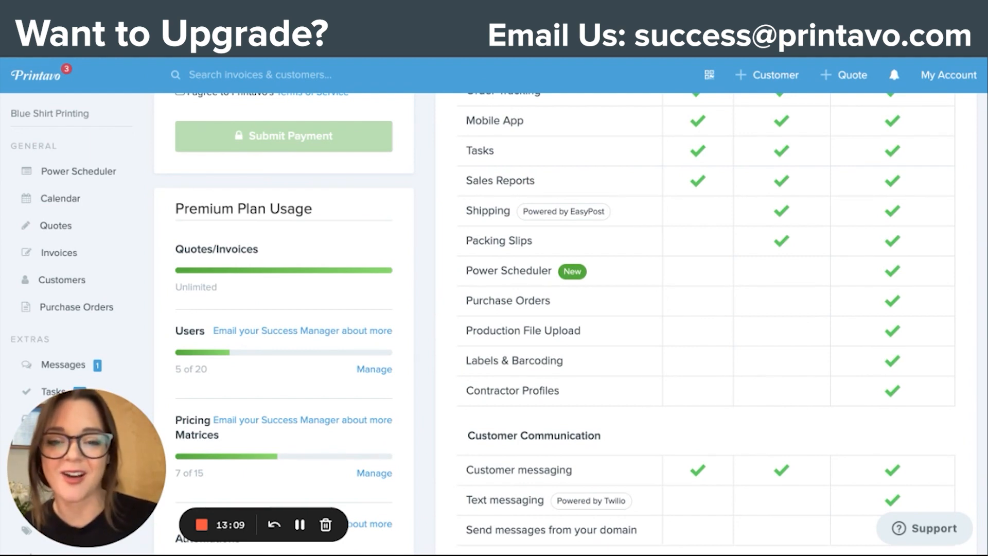
mouse_move(508, 335)
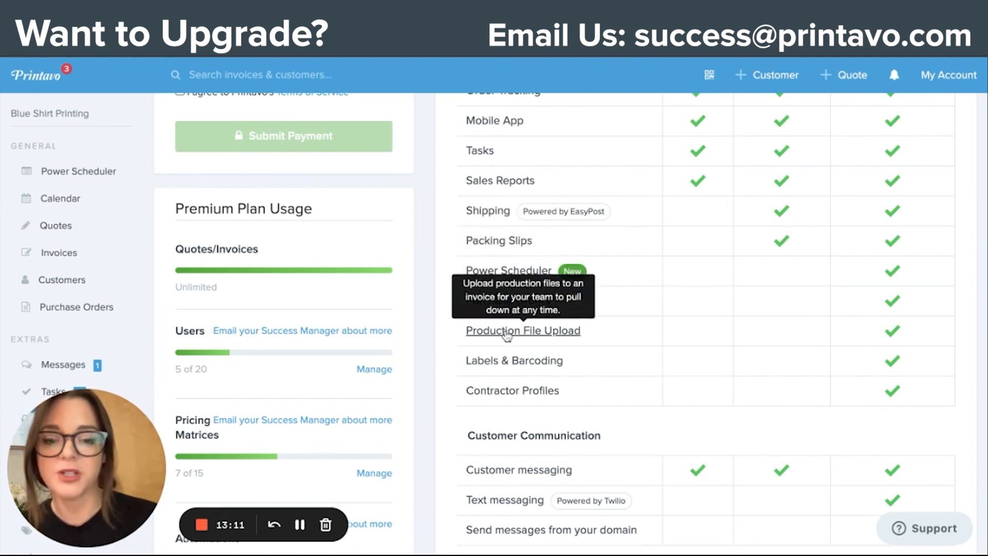
scroll(508, 335, up, 6)
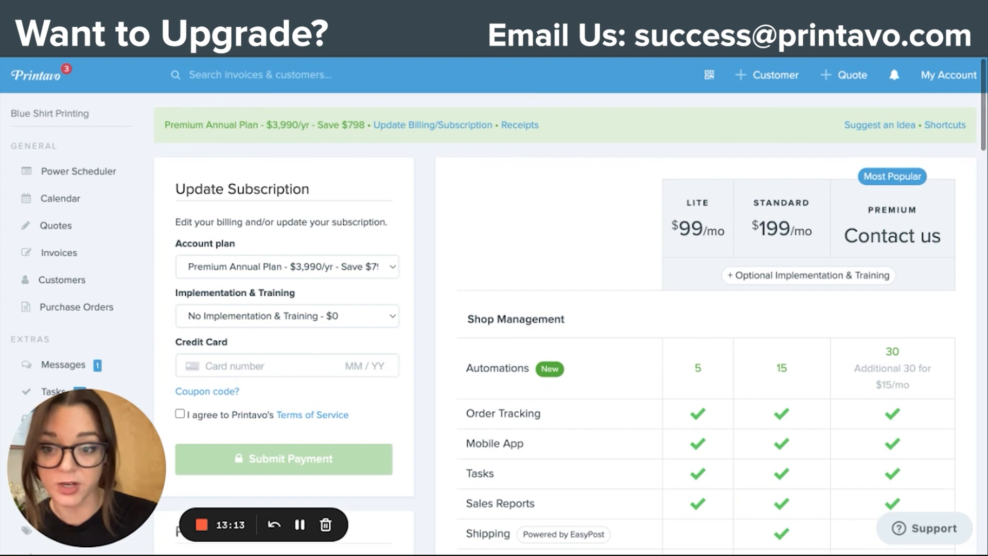
Step: Find the Test Invoice by its number, open it for editing and examine its attached production files
click(297, 75)
text(475)
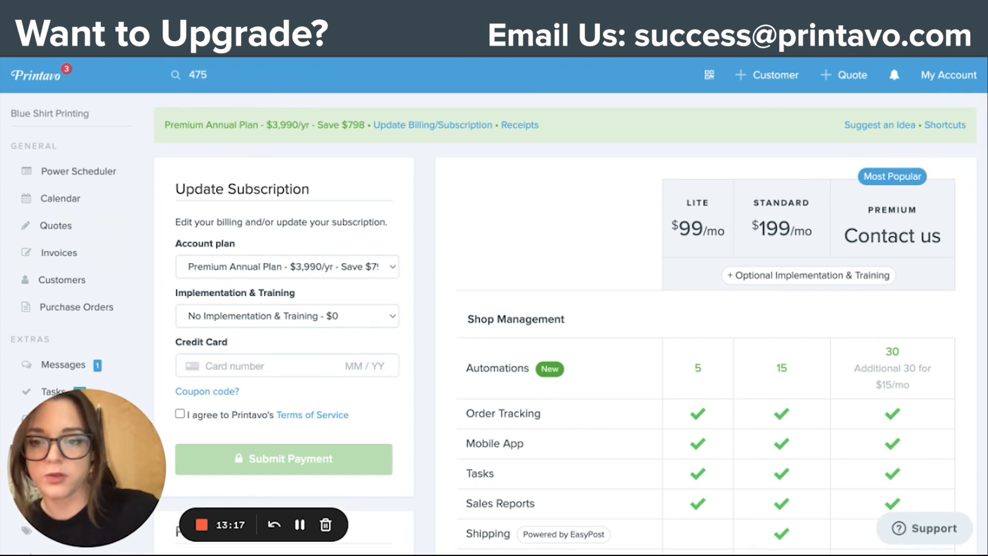
key(Return)
click(390, 190)
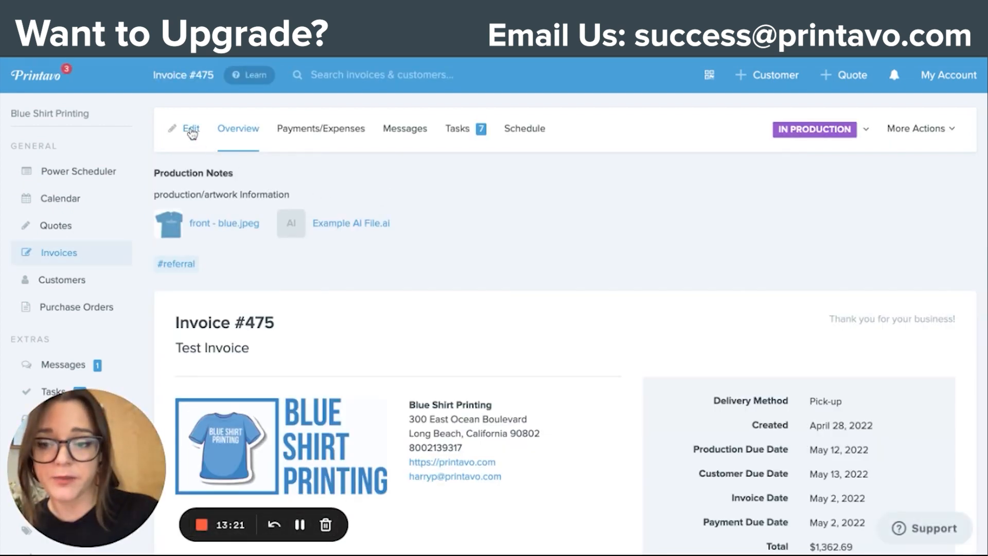
click(193, 130)
scroll(326, 354, down, 5)
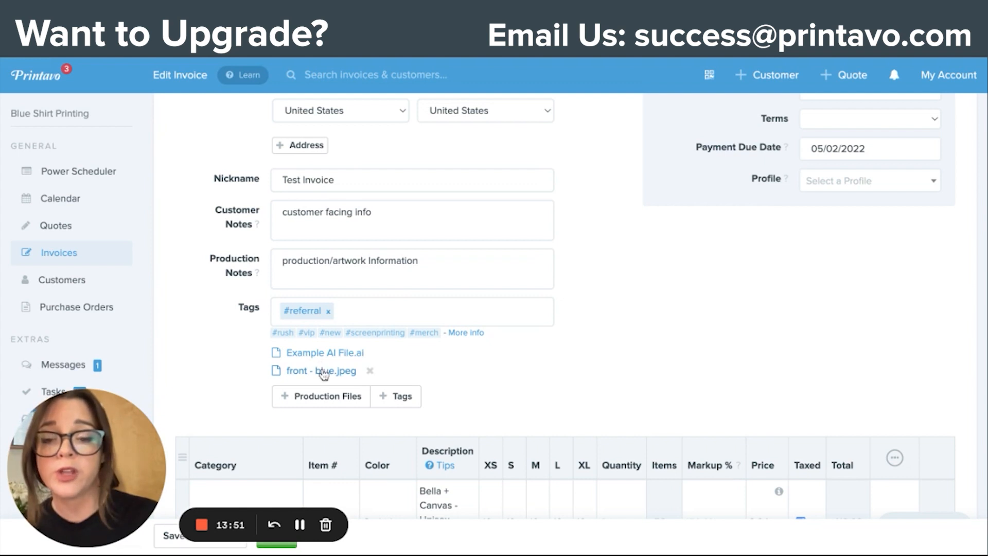
mouse_move(303, 360)
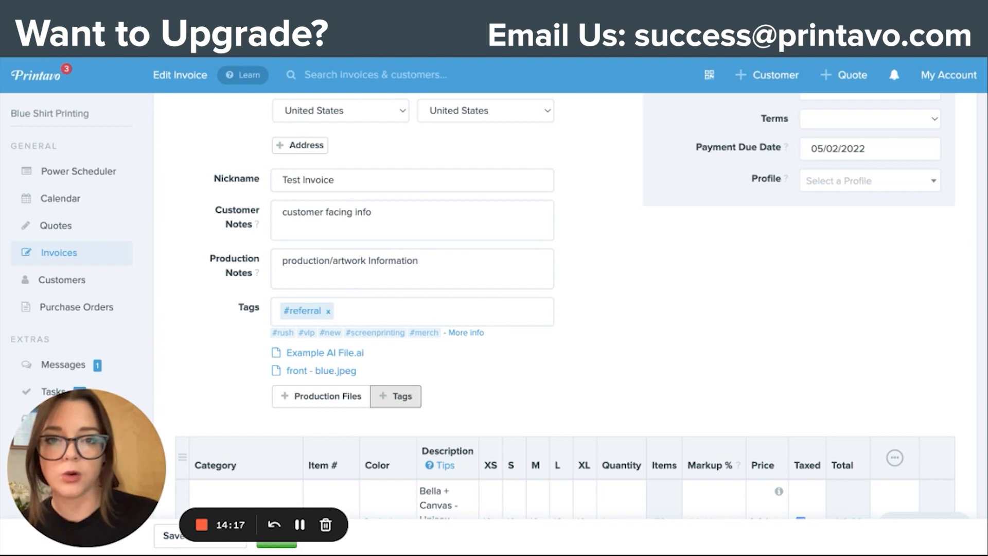
Step: Add the tag #repeat to the Test Invoice next to its #referral tag
click(341, 311)
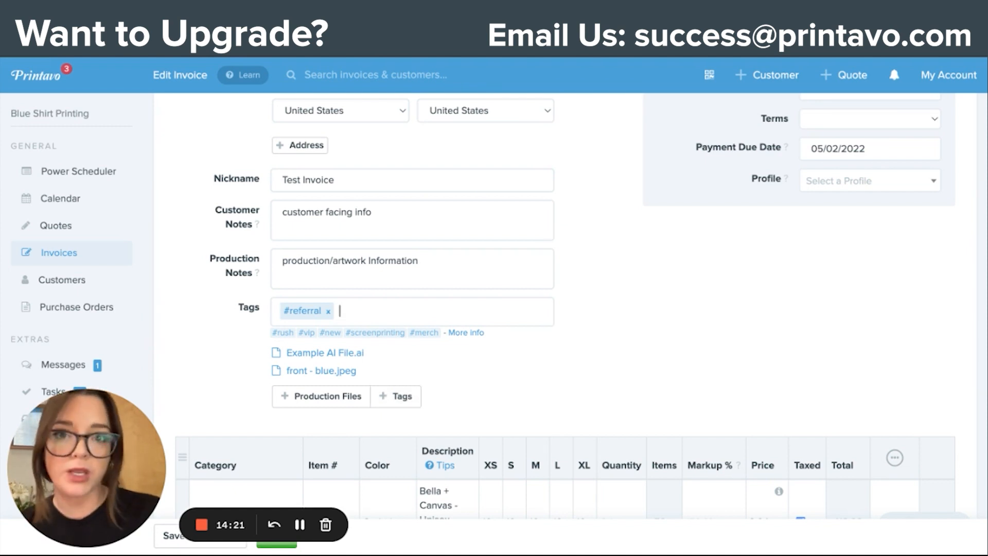
text(#repeat)
key(Return)
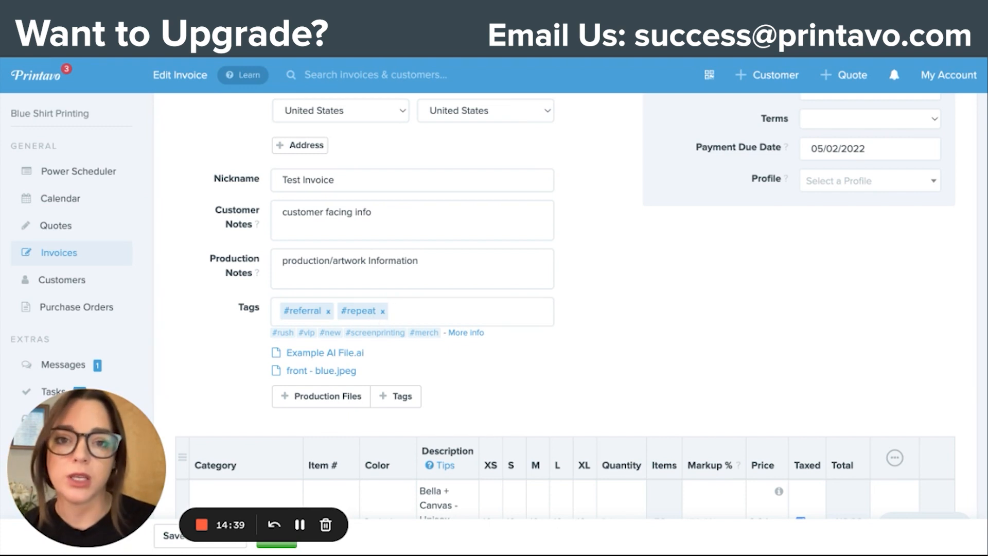
Step: Open the Mockup Creator for the Test Invoice's line item group
scroll(580, 313, down, 1)
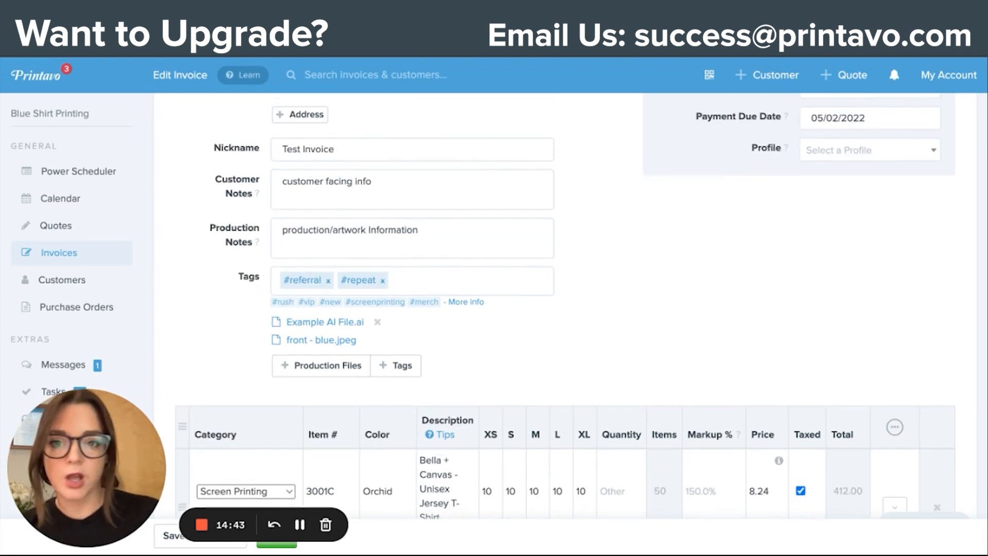
scroll(580, 306, down, 5)
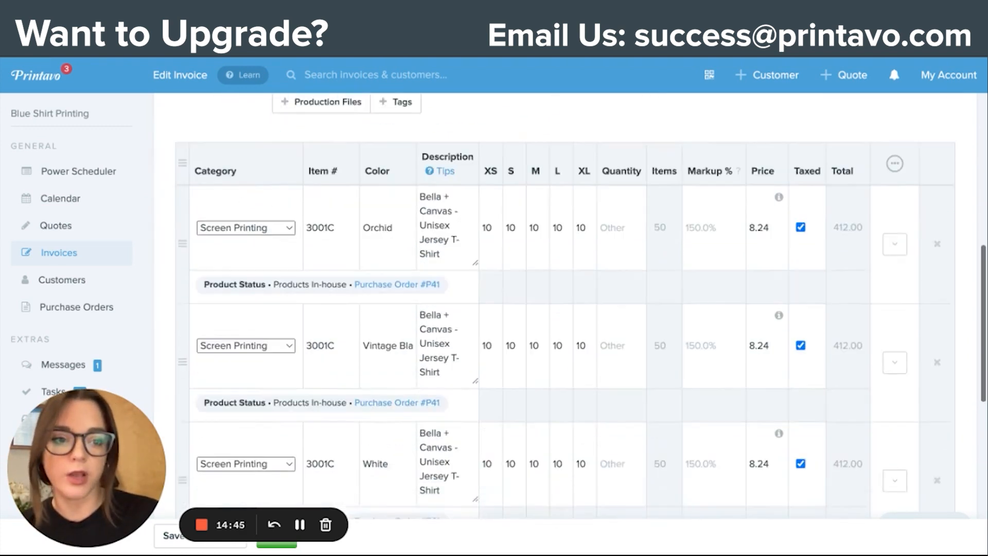
scroll(397, 316, down, 2)
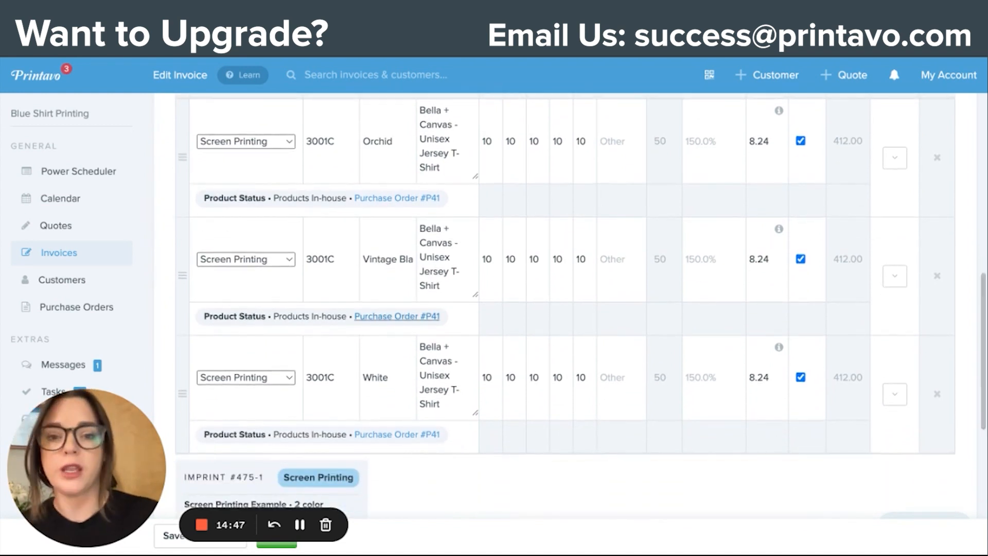
scroll(397, 316, down, 6)
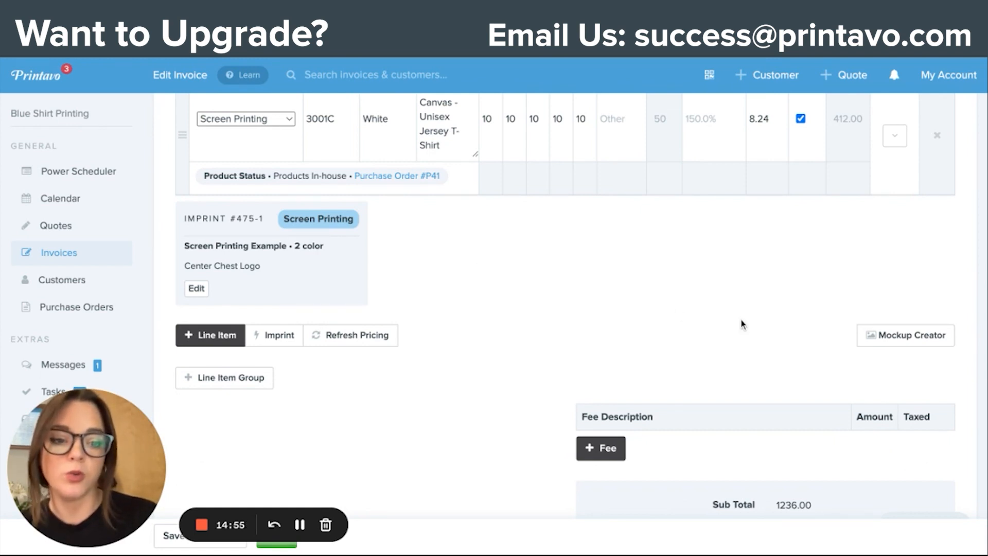
click(910, 344)
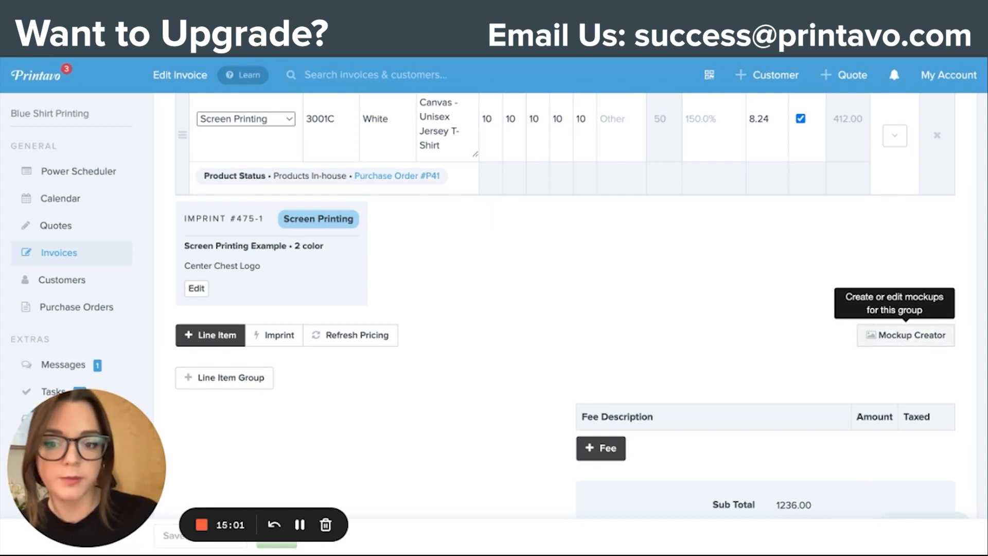
Step: Preview the blank shirts of the Vintage Black, White and Orchid line item products
scroll(402, 309, down, 2)
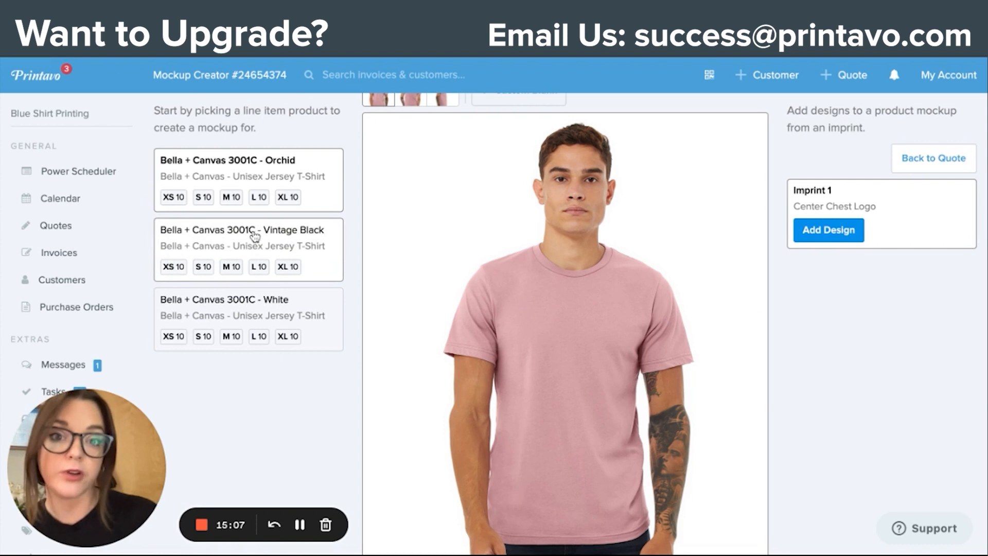
click(291, 244)
click(272, 314)
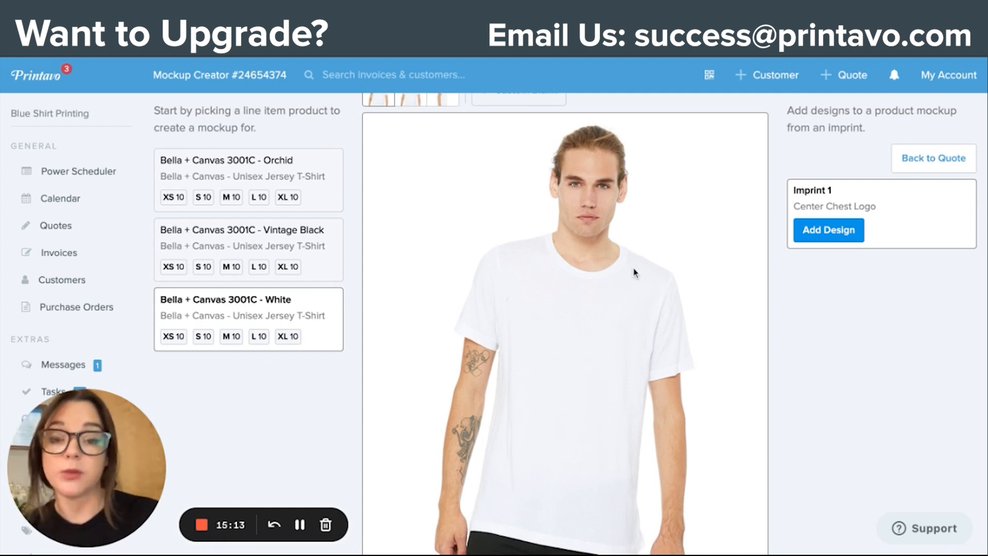
click(275, 175)
scroll(274, 235, up, 2)
scroll(278, 245, down, 1)
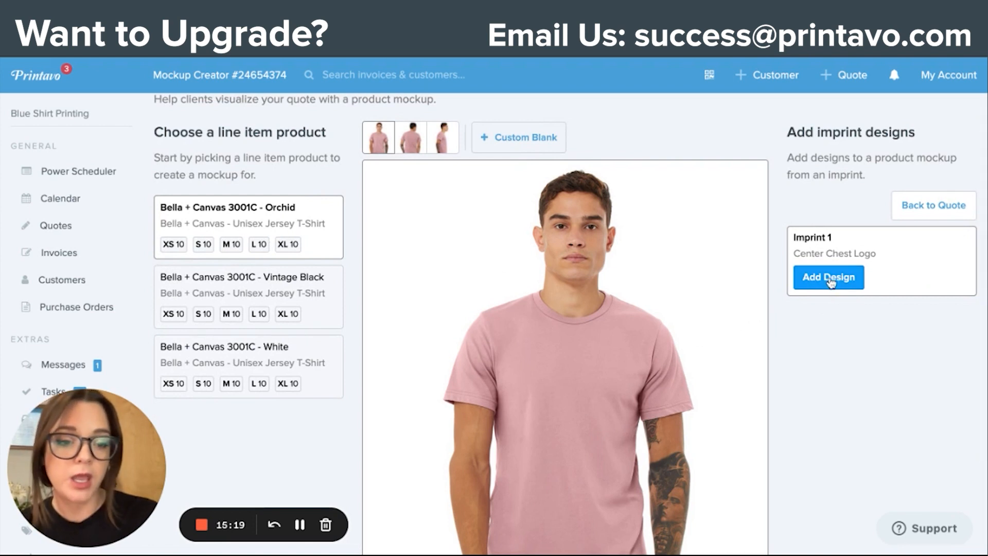
Step: Choose the White Bella + Canvas 3001C product and upload the Printavo logo as a design for Imprint 1
click(261, 360)
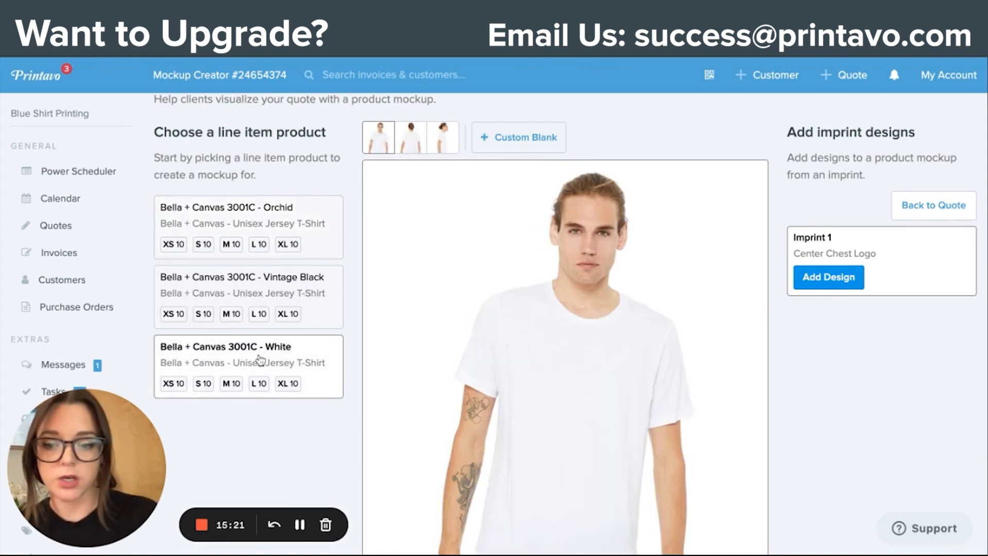
click(827, 276)
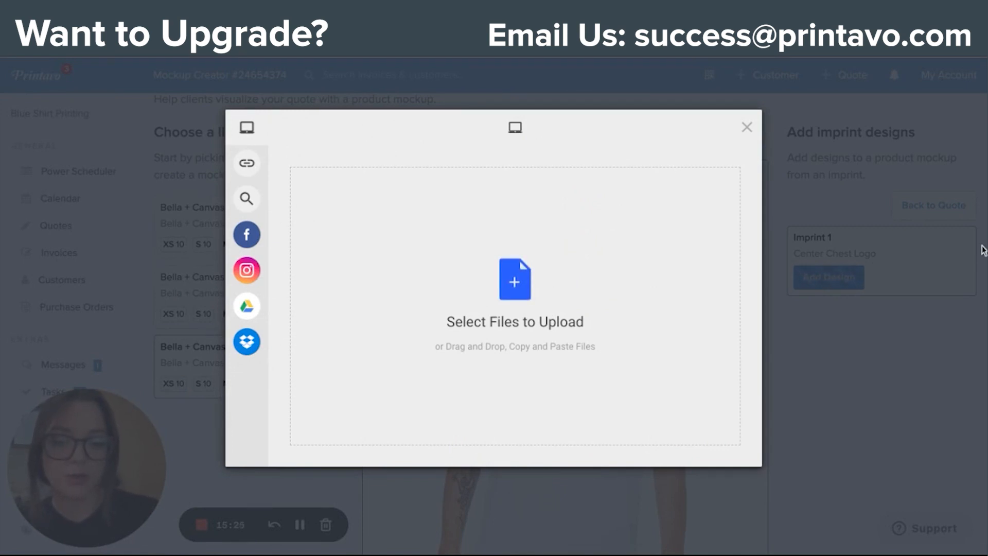
drag(983, 251, 514, 287)
click(725, 455)
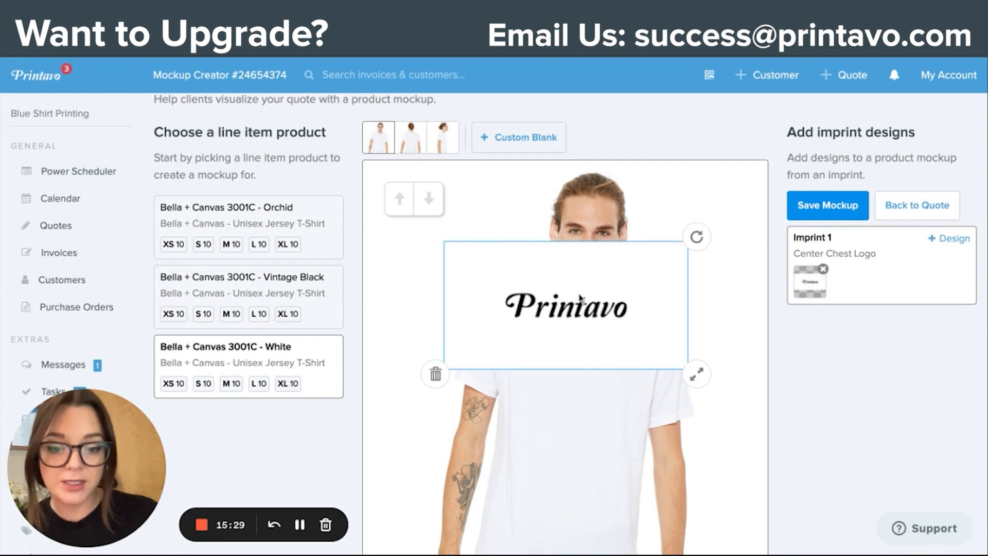
Step: Shrink the Printavo logo, place it on the white shirt's left chest and save the mockup
drag(581, 296, 594, 389)
drag(704, 466, 620, 364)
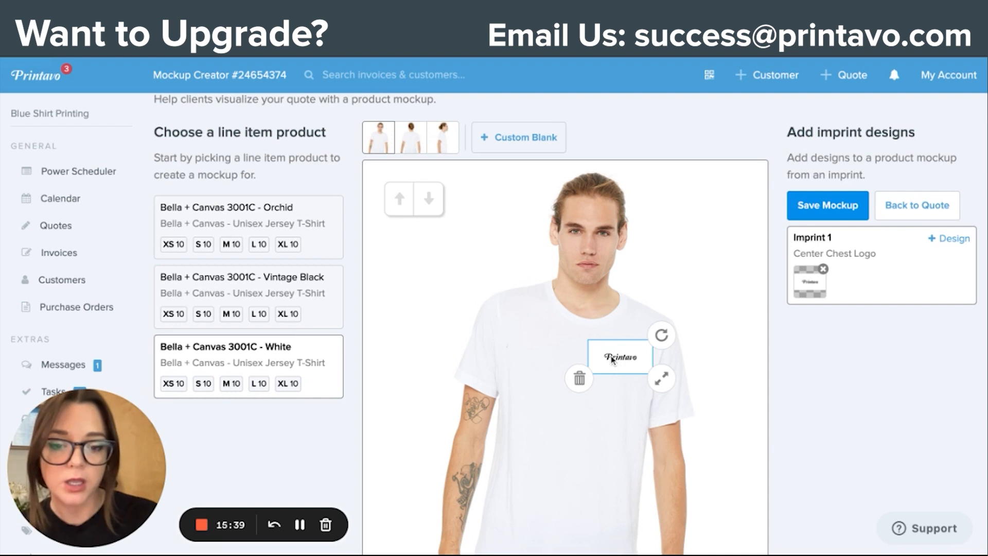
mouse_move(628, 359)
mouse_down()
mouse_move(561, 351)
mouse_move(637, 363)
mouse_move(626, 357)
mouse_move(659, 376)
mouse_move(629, 375)
mouse_move(654, 384)
mouse_move(619, 366)
mouse_up()
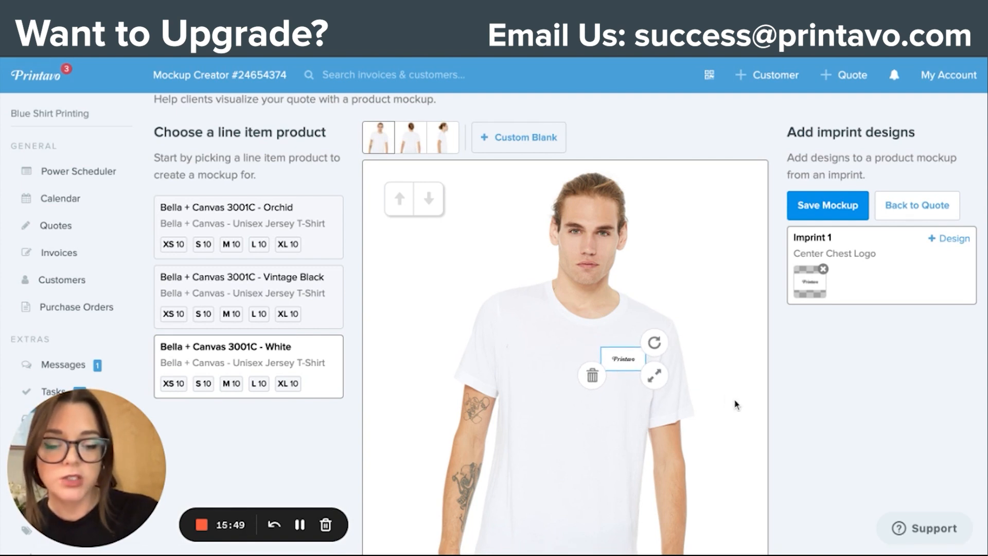
click(836, 213)
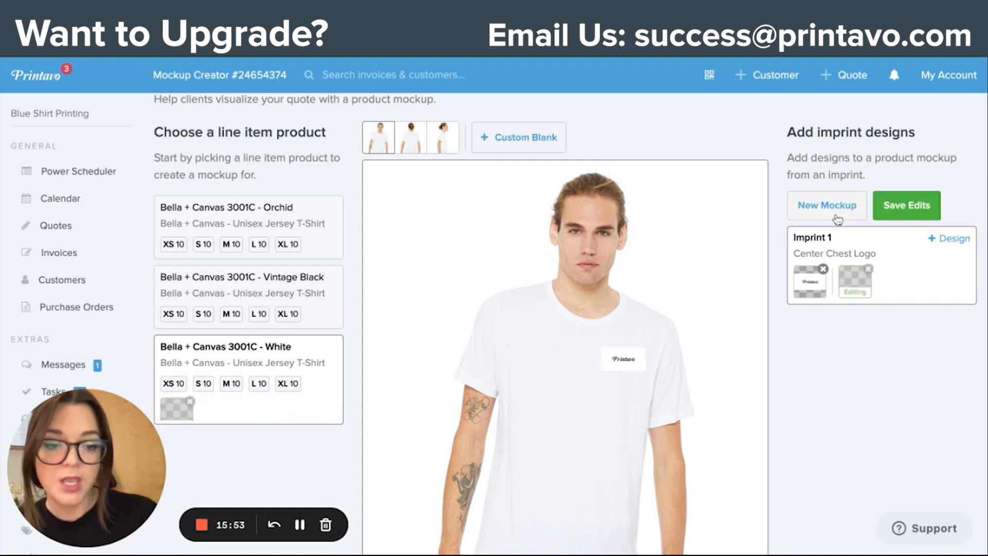
Step: Return to the Test Invoice, check the mockup on its White line item and imprint, and save the invoice
scroll(313, 156, up, 1)
scroll(313, 156, up, 1)
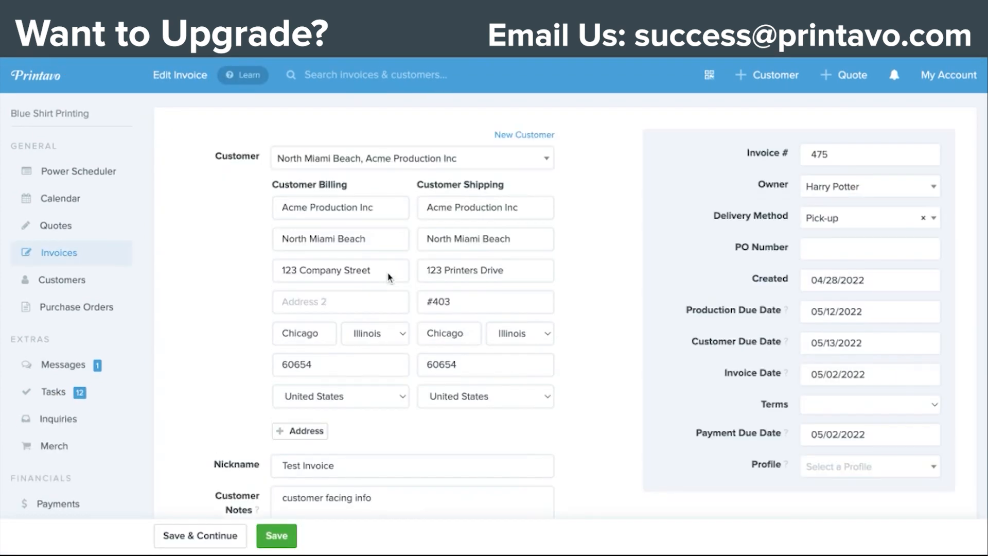
scroll(389, 278, down, 12)
scroll(215, 299, down, 4)
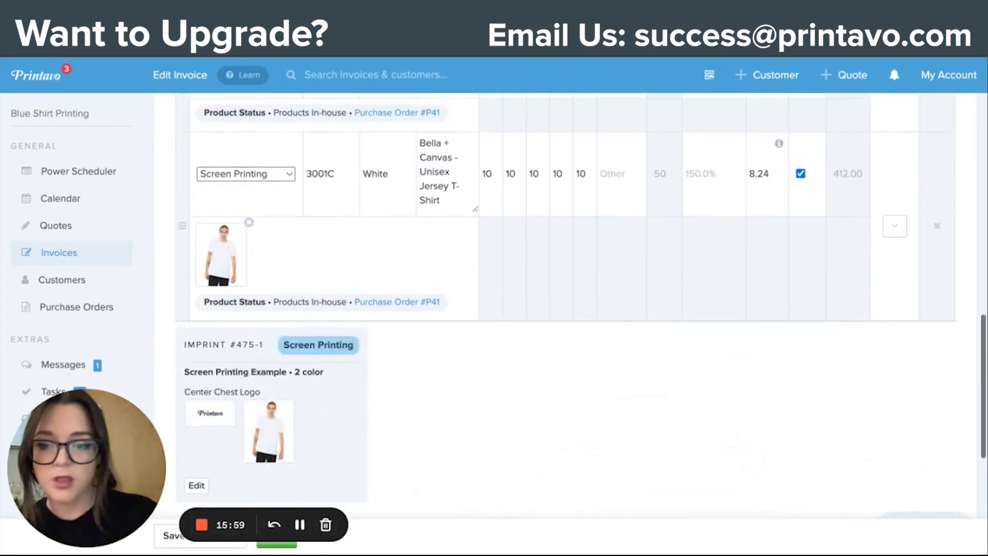
scroll(237, 273, down, 2)
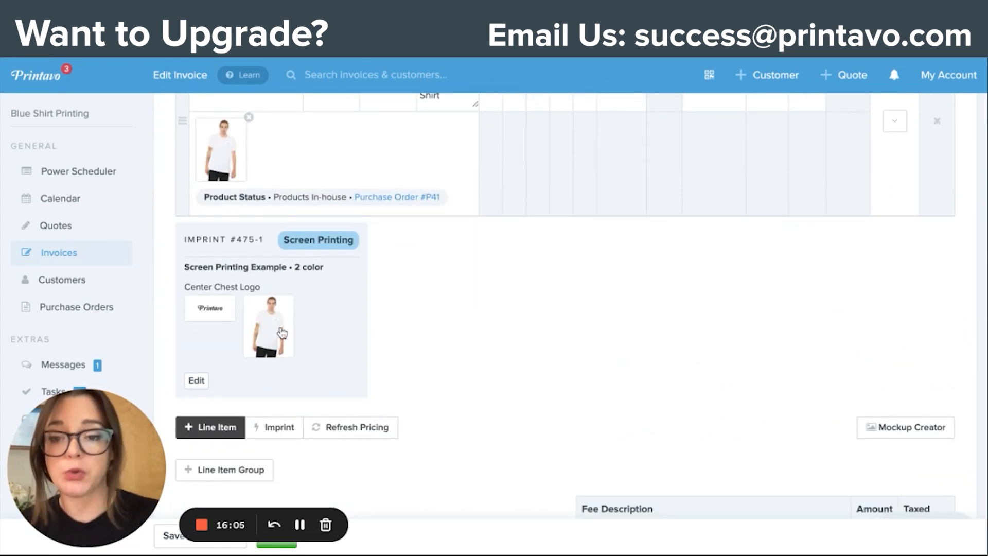
scroll(282, 334, up, 1)
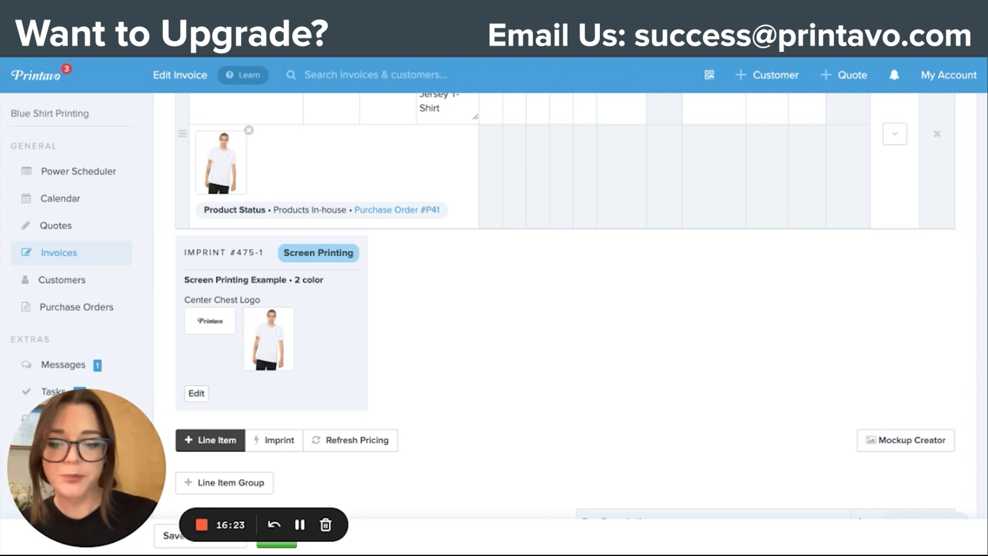
click(291, 549)
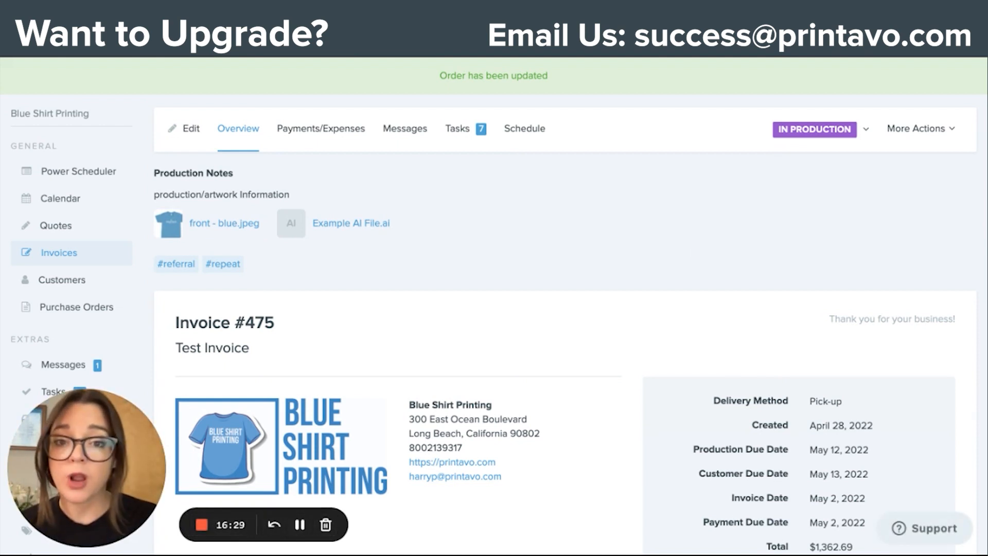
Step: Open the printable box labels for the Test Invoice
click(943, 135)
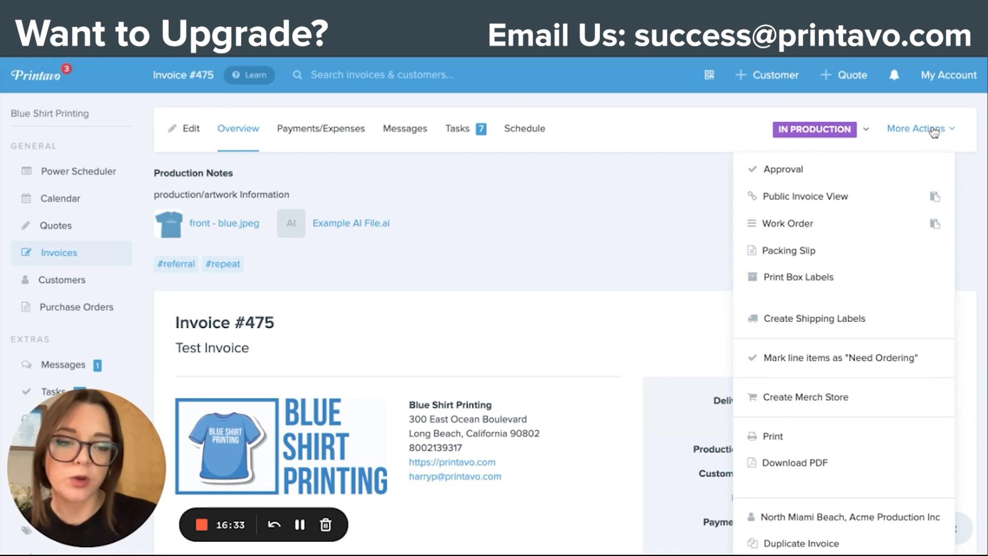
mouse_move(806, 288)
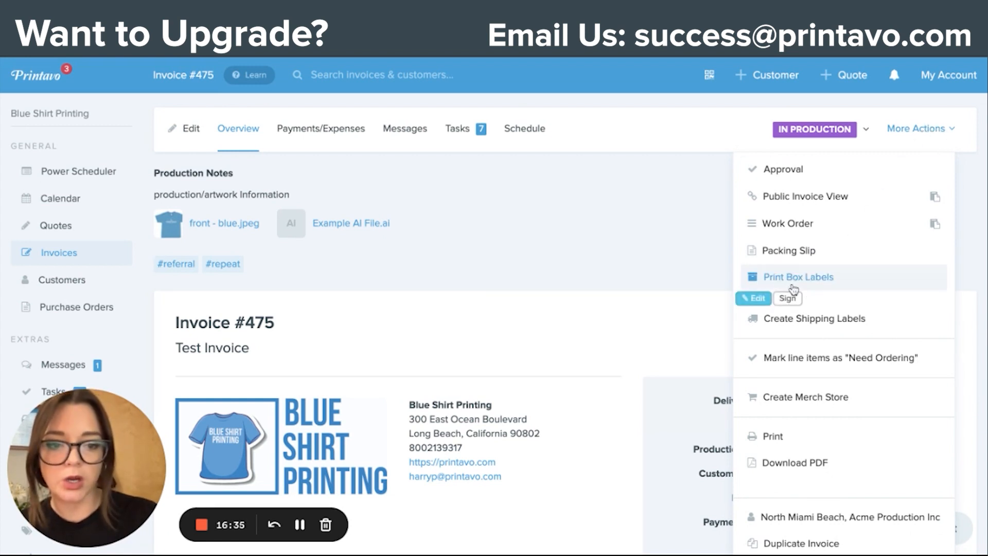
click(812, 283)
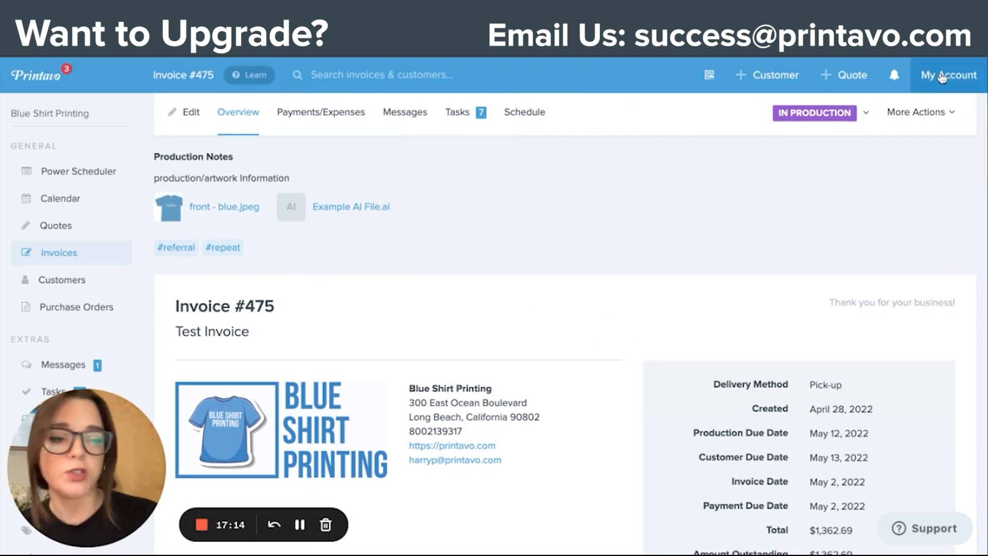
Step: Open the Contractor Profiles list from the account settings
click(949, 75)
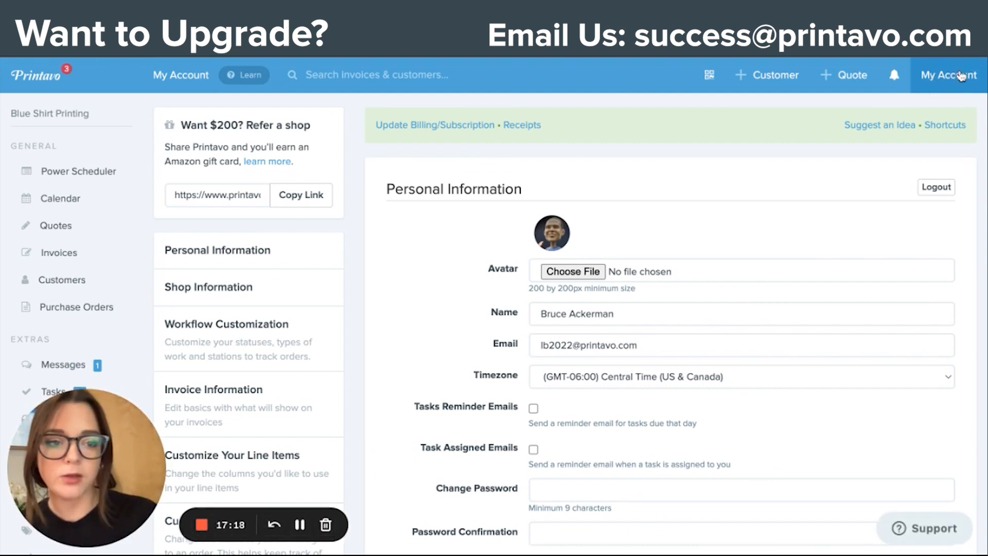
scroll(296, 344, down, 5)
scroll(298, 344, down, 15)
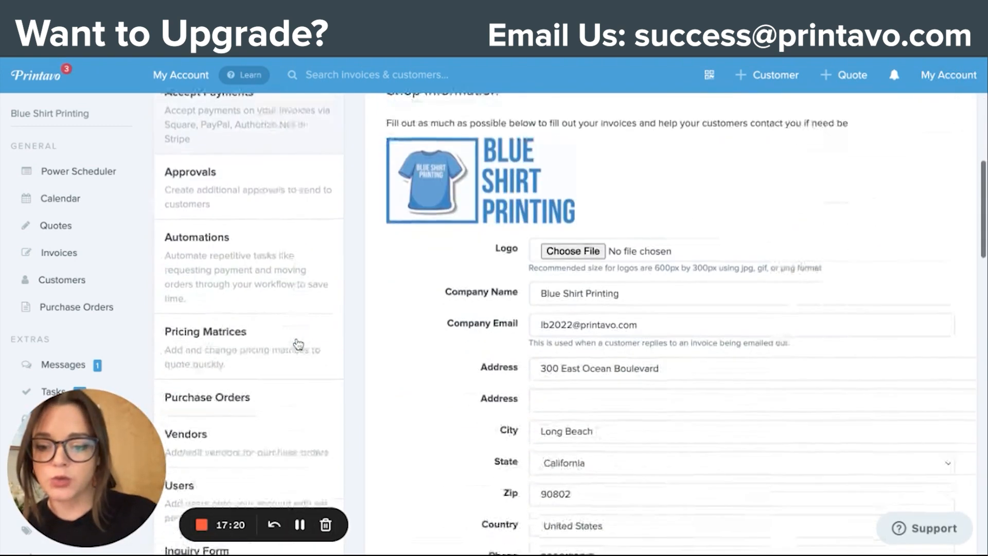
scroll(240, 279, down, 6)
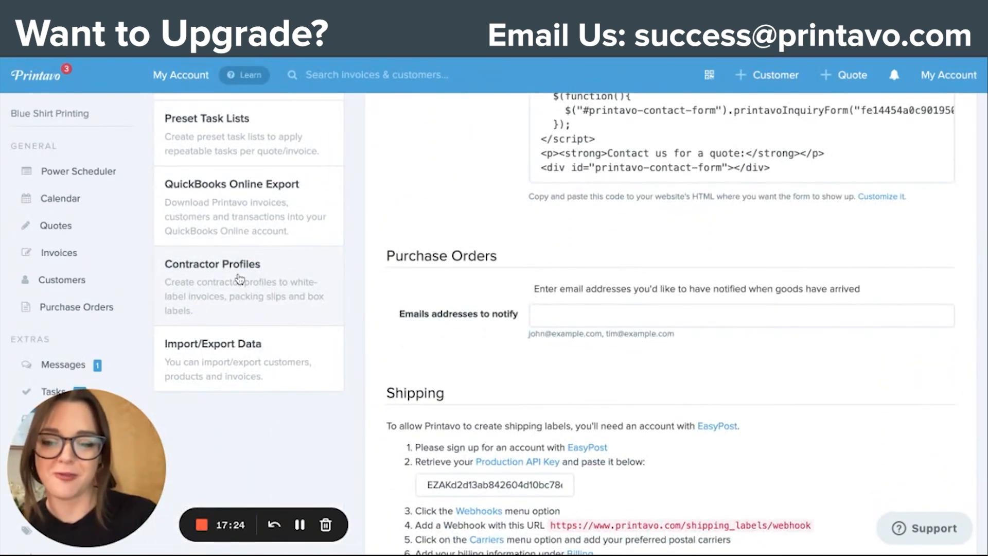
click(240, 279)
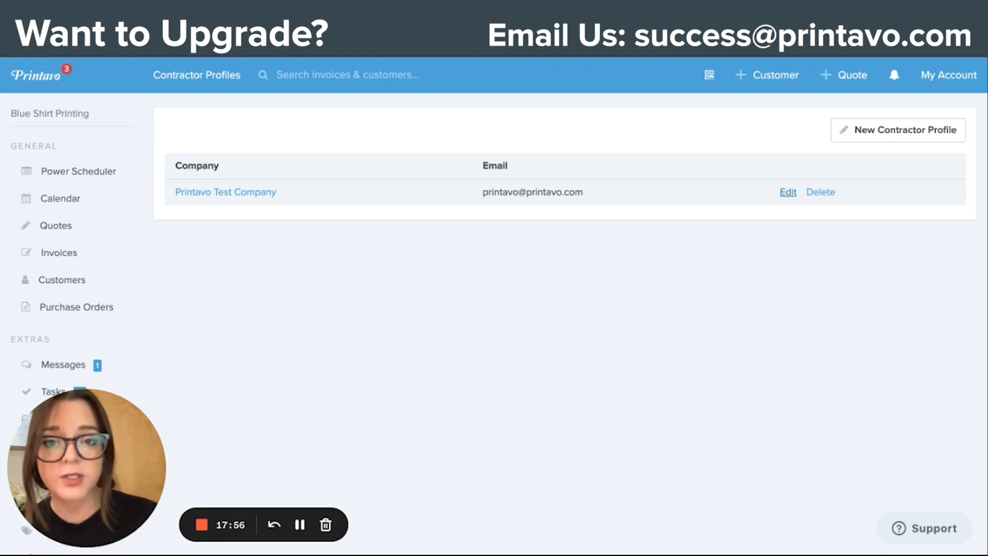
Step: Open the Printavo Test Company contractor profile for editing and examine its logo, contact and location fields
click(788, 192)
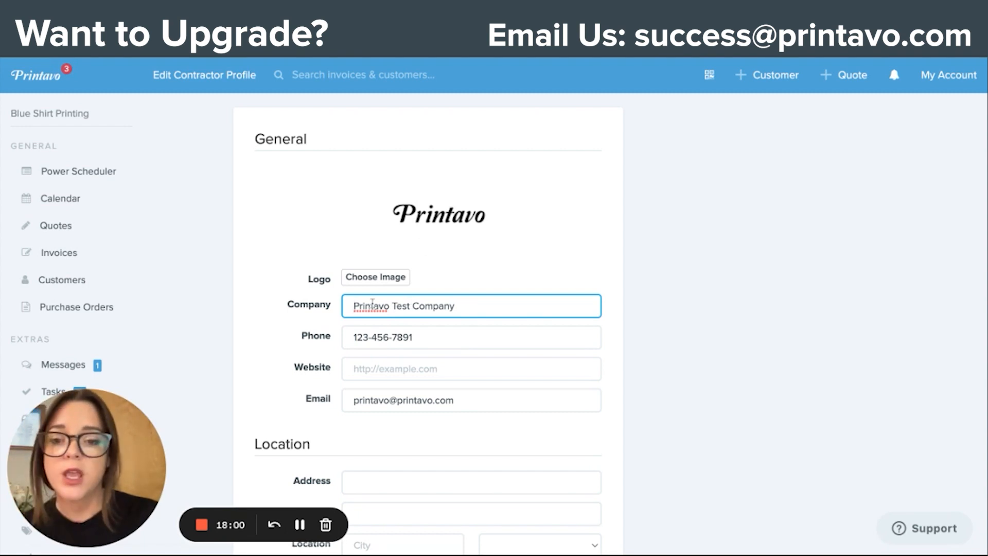
scroll(380, 304, down, 2)
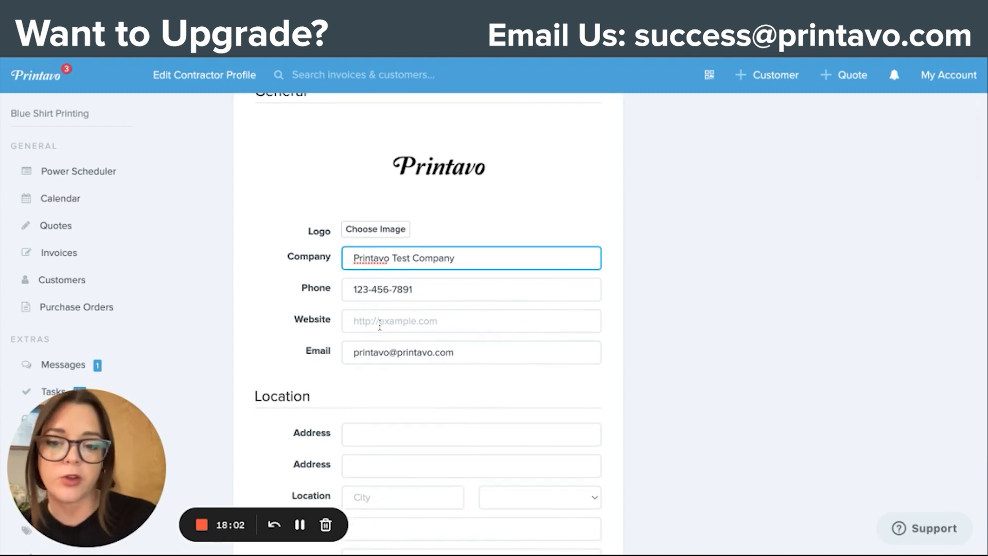
scroll(386, 359, down, 4)
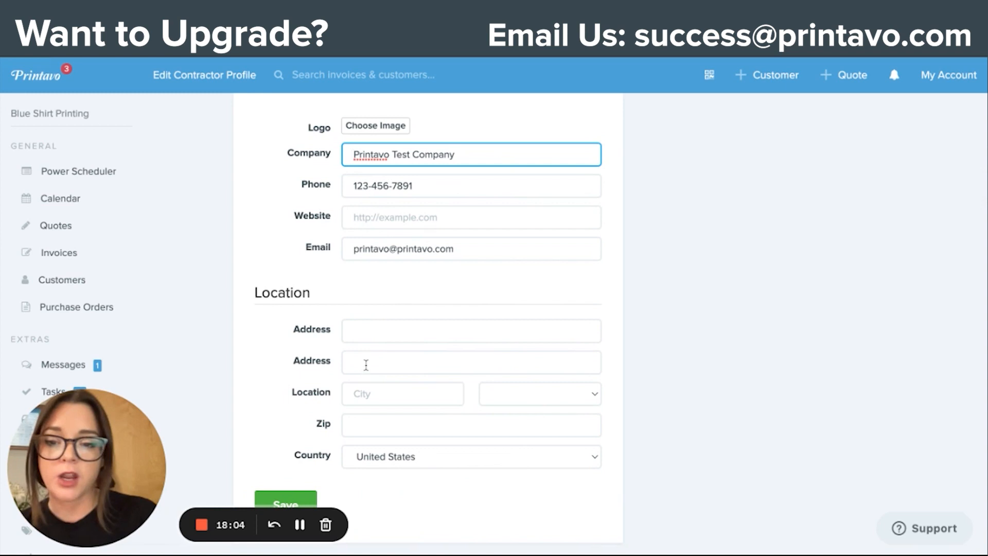
scroll(461, 402, up, 2)
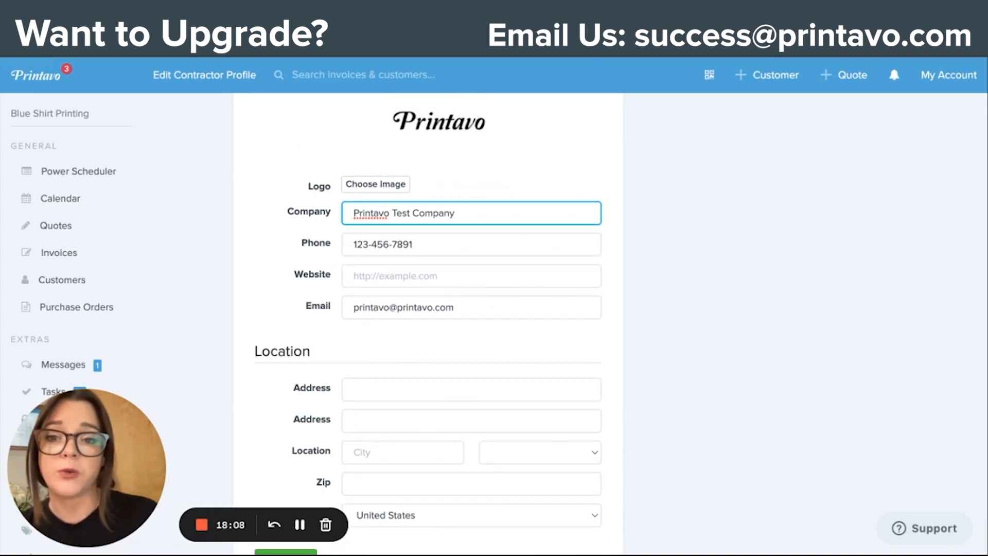
Step: Find the Test Invoice by its number, open it and examine the shop's logo and contact details on it
click(354, 78)
text(475)
key(Return)
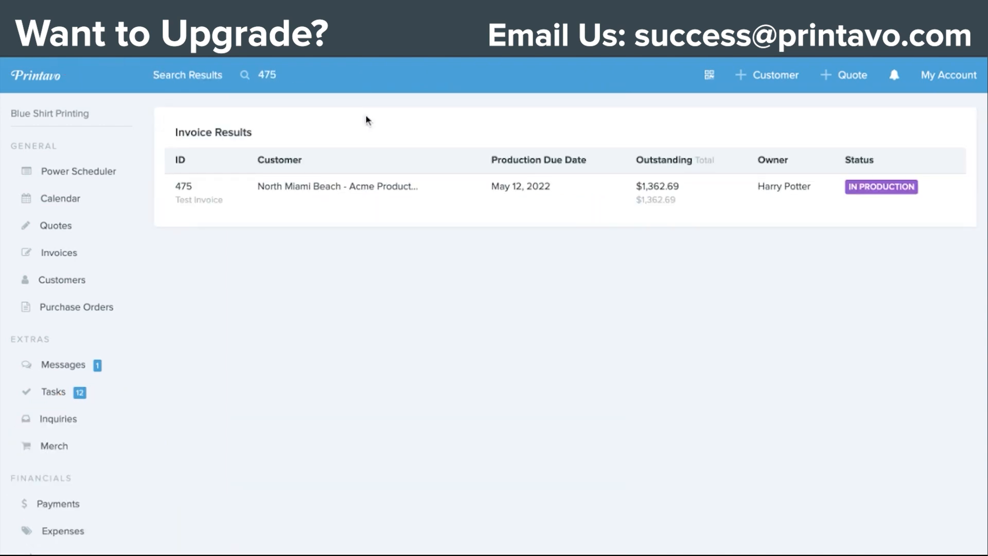
click(342, 206)
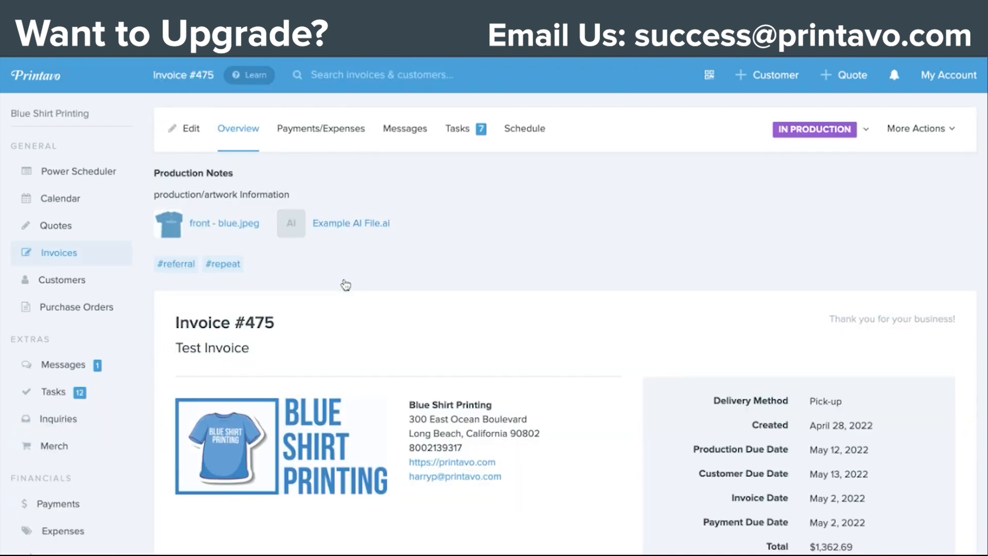
scroll(345, 285, down, 3)
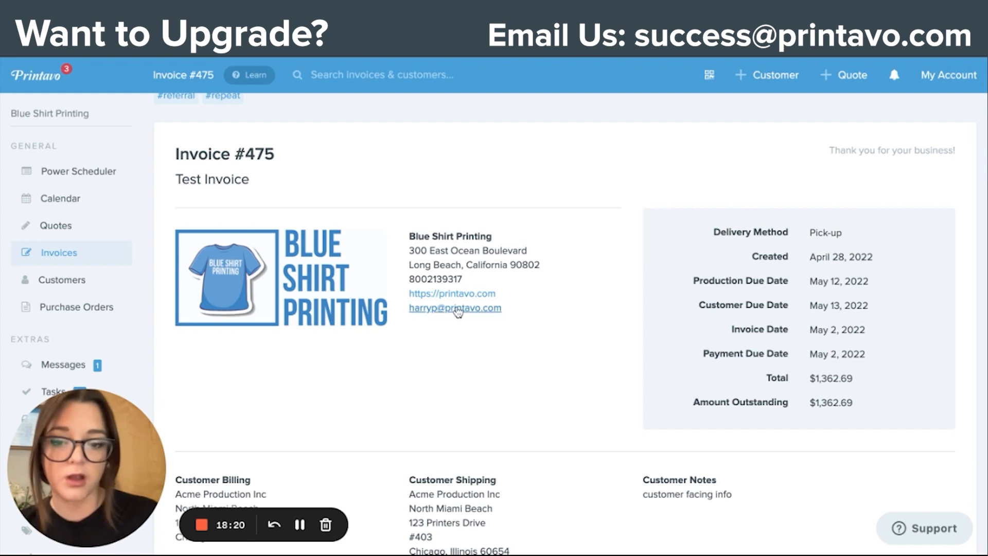
Step: Assign the Printavo Test Company profile to the Test Invoice, save the order and review the updated invoice header
scroll(460, 311, up, 3)
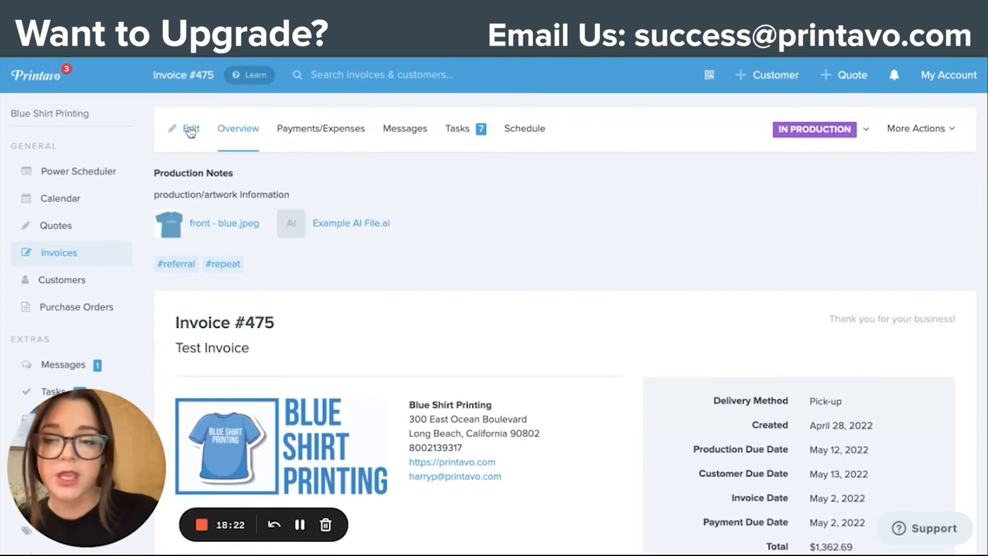
click(190, 130)
scroll(741, 371, down, 2)
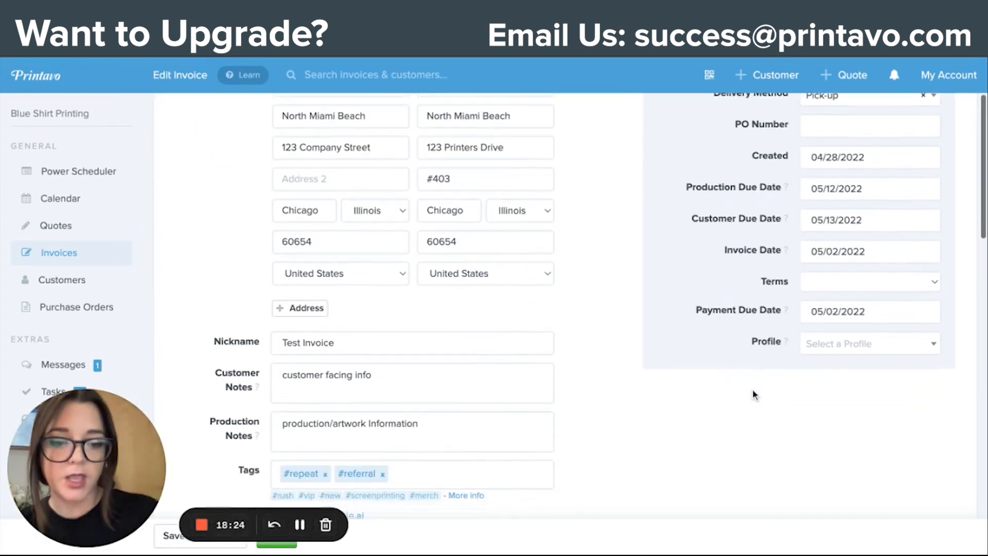
click(852, 349)
click(851, 400)
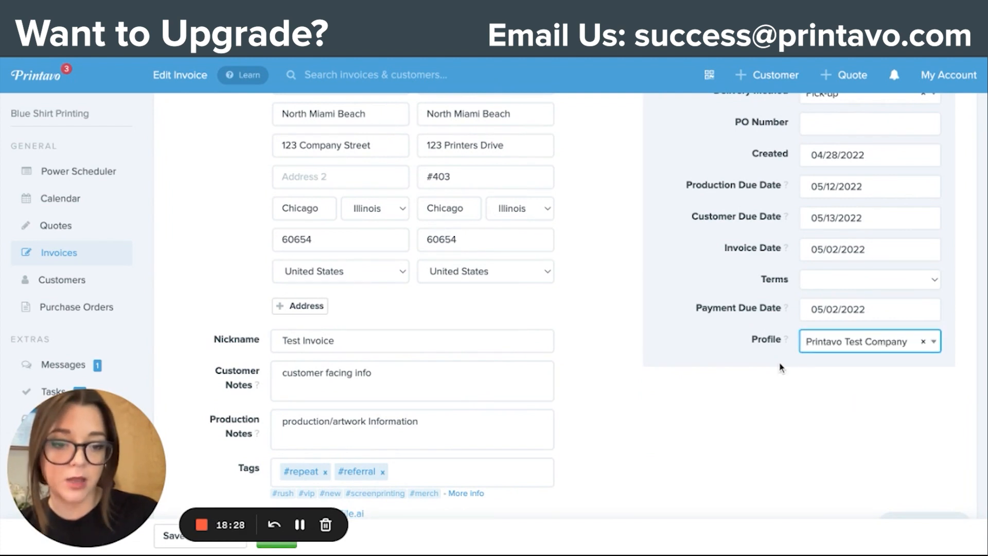
click(287, 548)
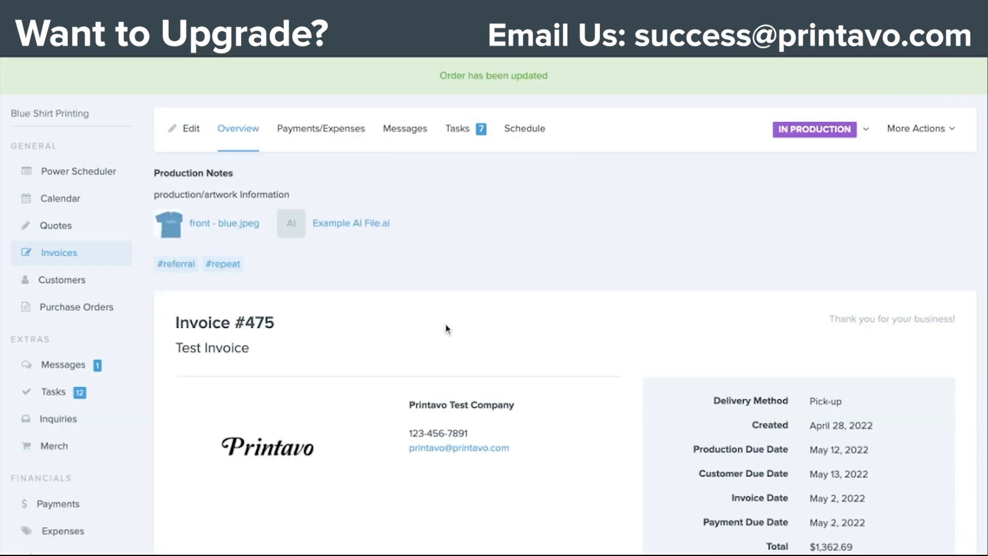
scroll(435, 348, down, 3)
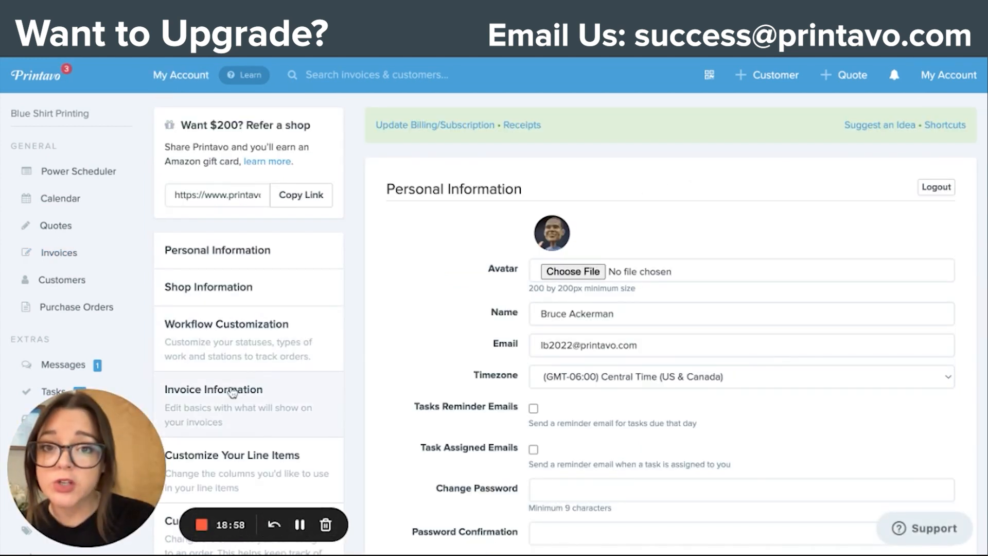
Step: Open the Messaging settings from the account settings and examine the SMS Messaging setup through Twilio and the Custom Domain Messaging section
scroll(233, 394, down, 3)
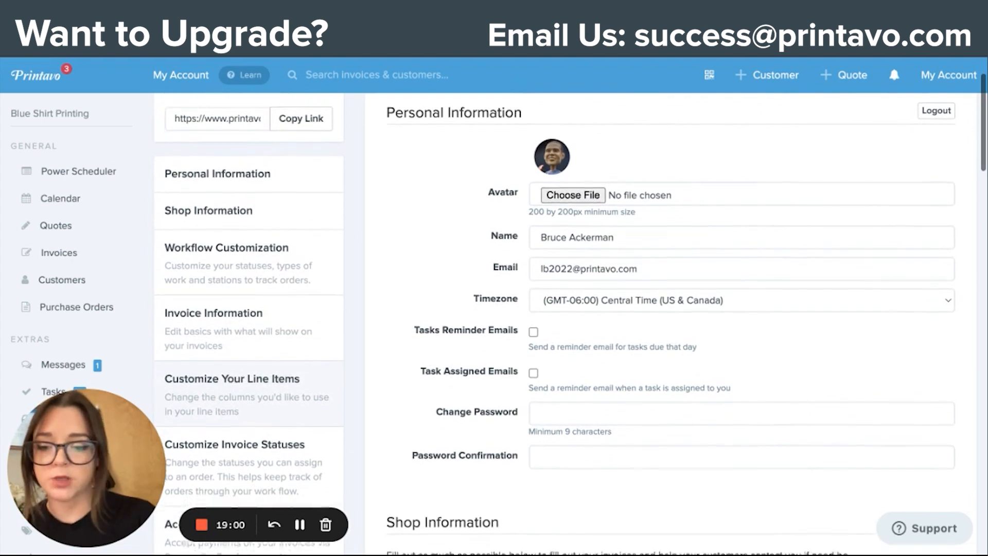
scroll(571, 325, down, 15)
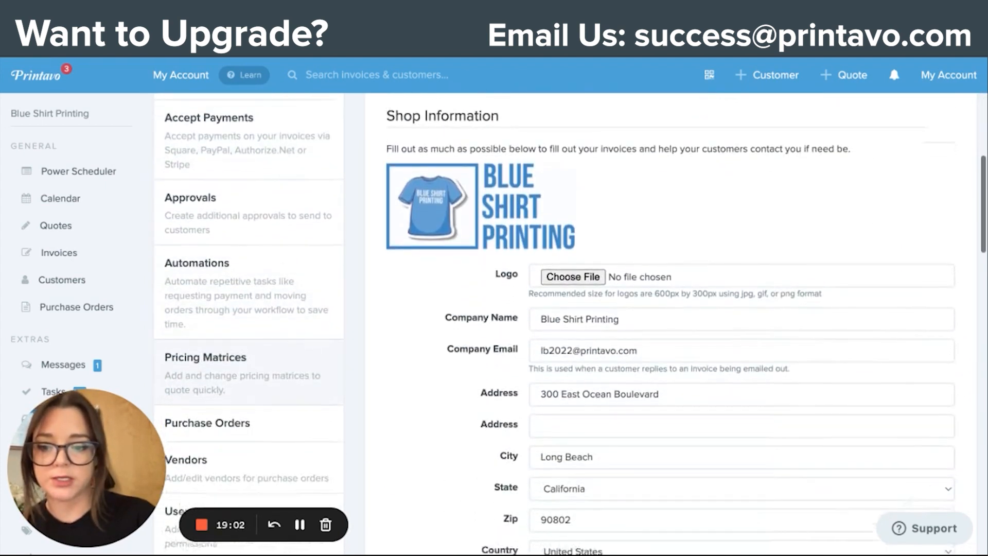
scroll(254, 293, down, 10)
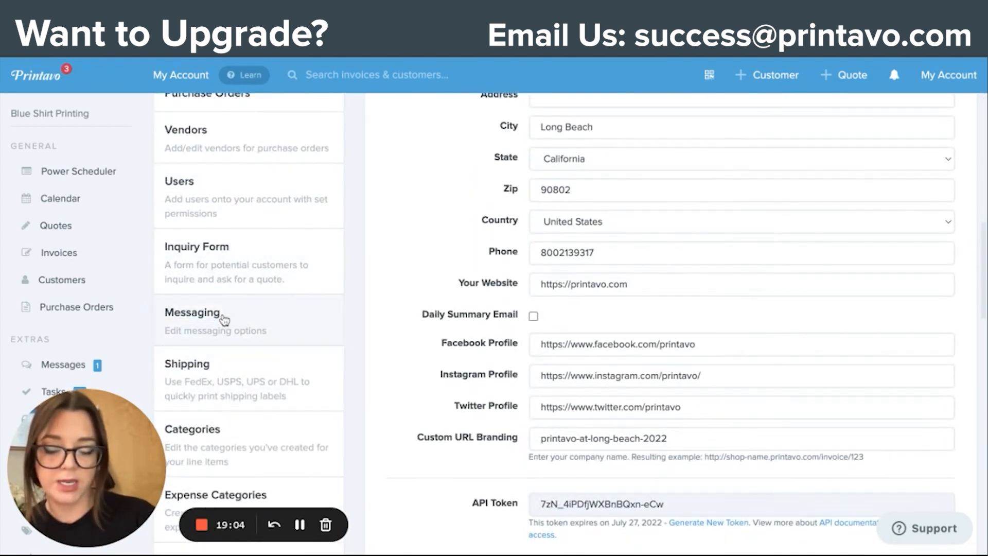
click(222, 318)
scroll(402, 344, down, 3)
scroll(403, 342, down, 6)
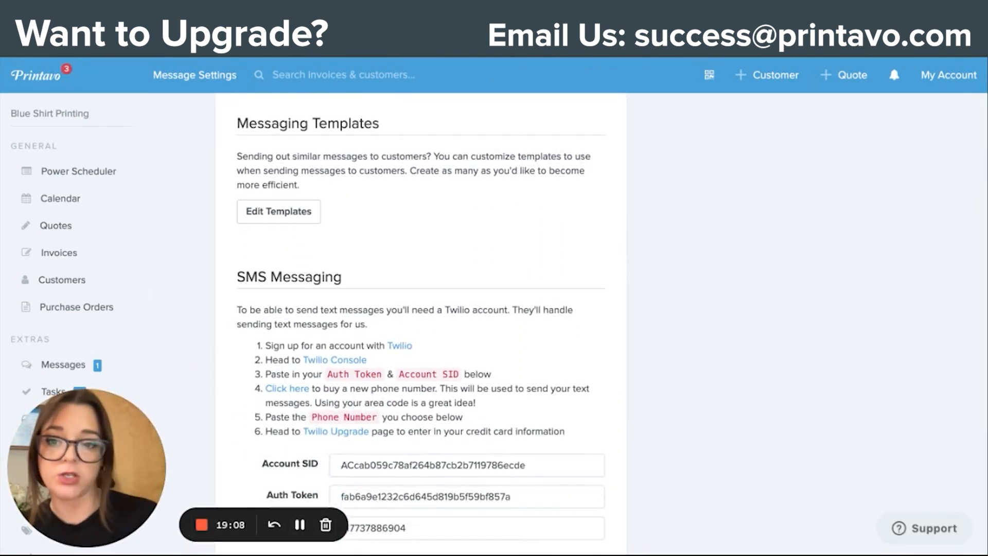
scroll(430, 250, down, 5)
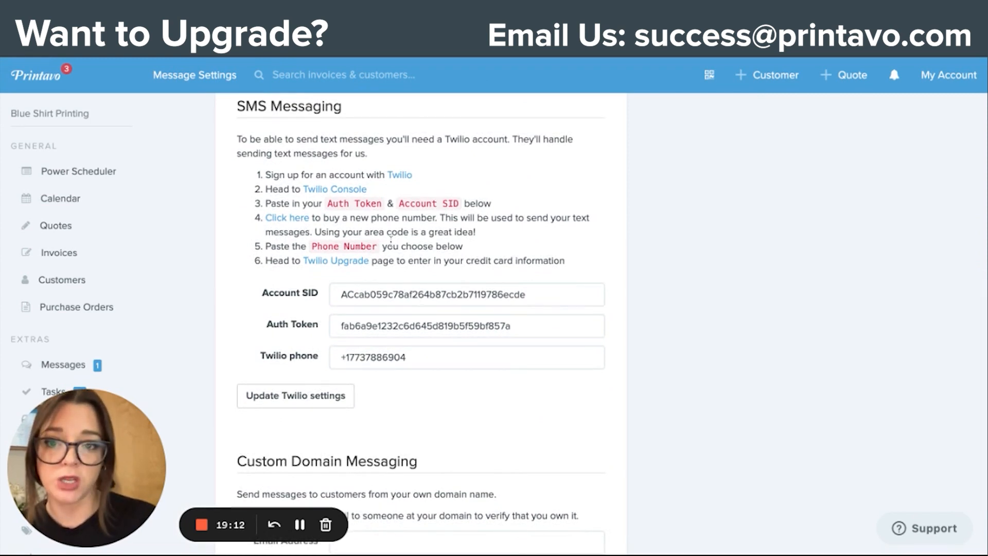
scroll(362, 225, up, 1)
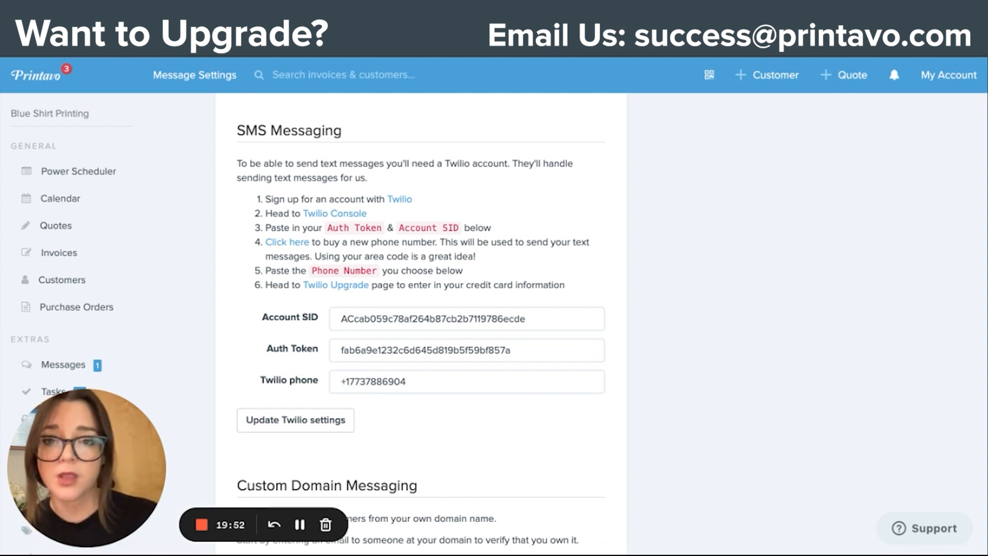
scroll(353, 438, down, 2)
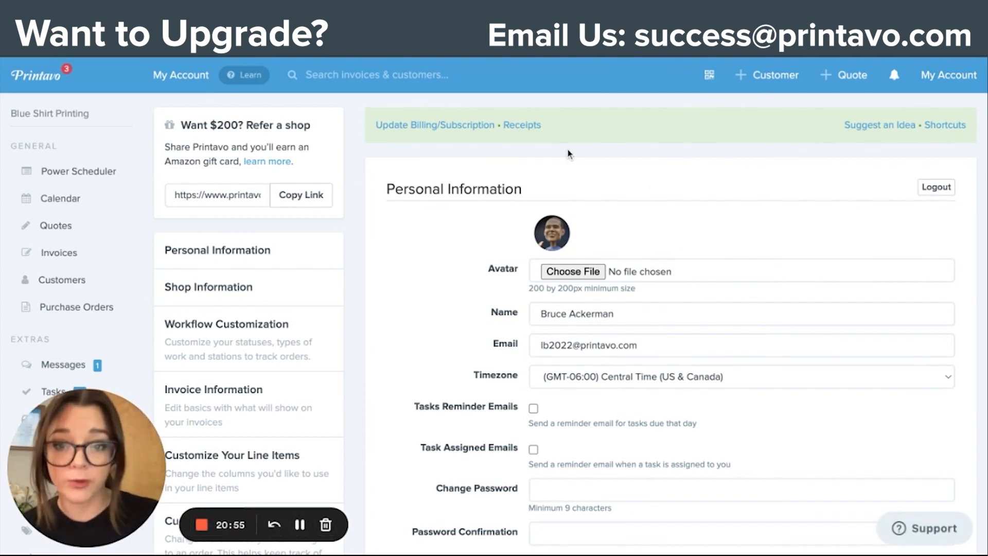
Step: Open the billing and subscription page and examine the feature comparison of the Lite, Standard and Premium plans
click(423, 125)
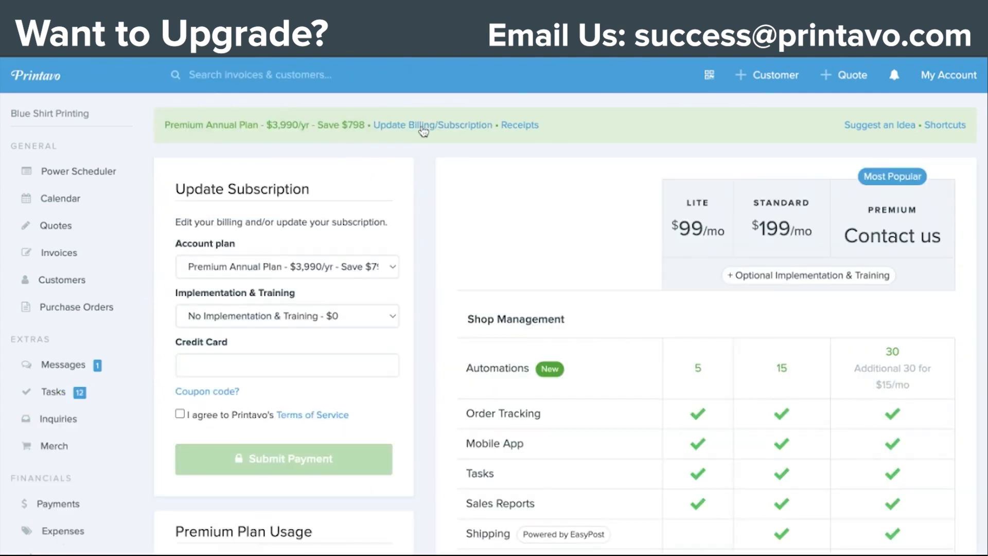
scroll(556, 380, down, 4)
scroll(556, 379, down, 10)
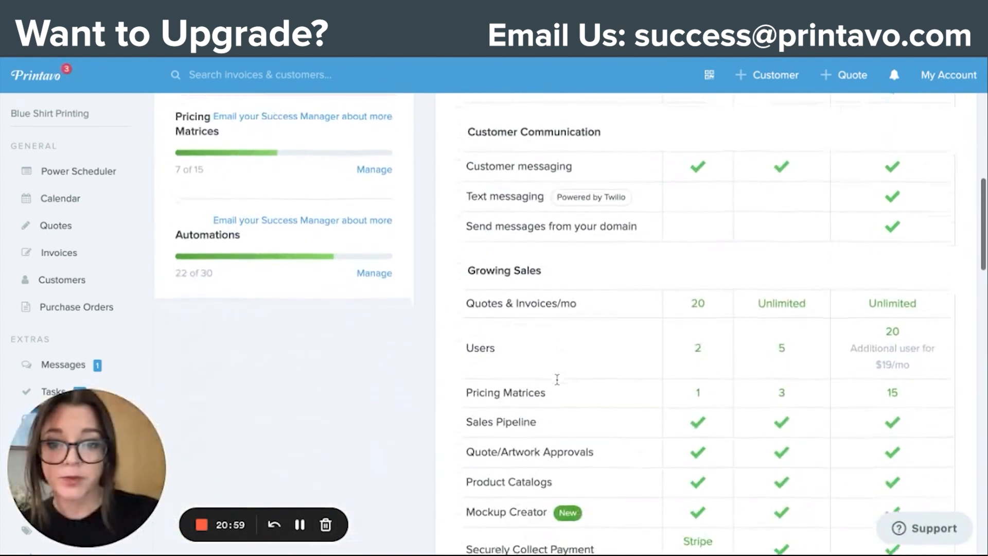
scroll(544, 316, down, 8)
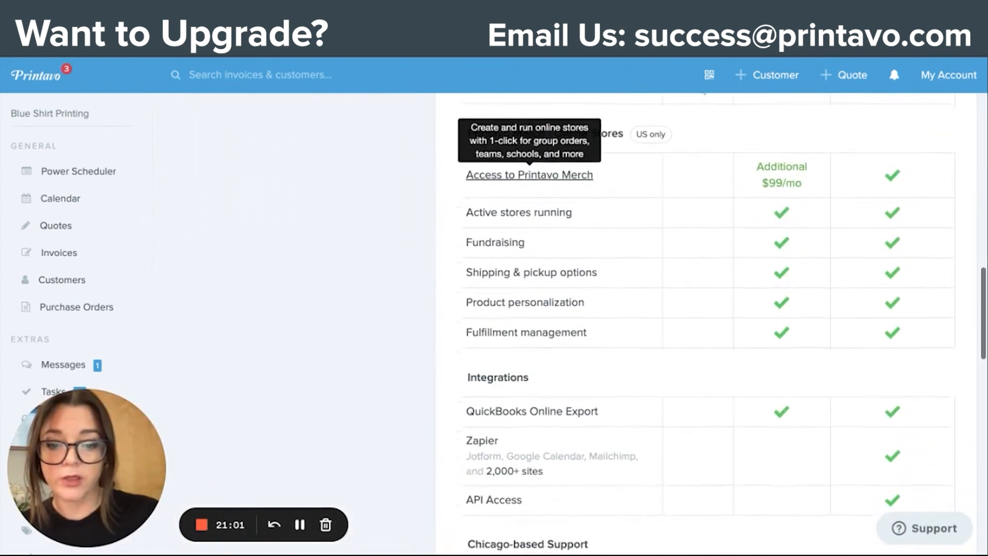